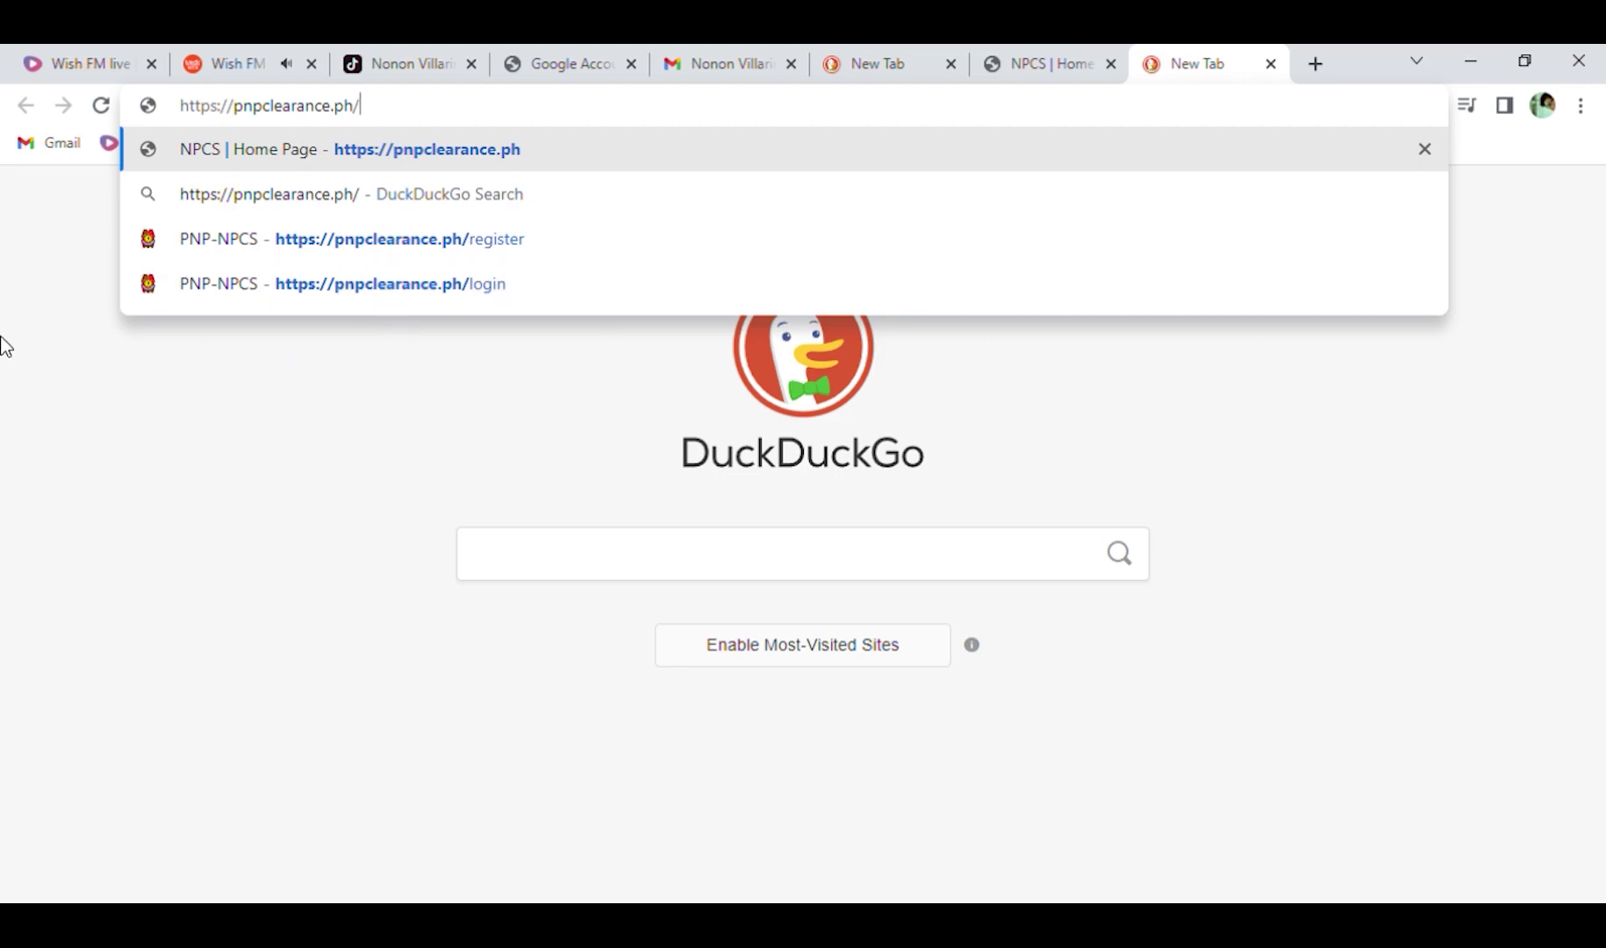
Load the pnpclearance.ph website from the address bar.
{"action": "left_click_drag", "start_coordinate": [451, 119], "coordinate": [175, 127]}
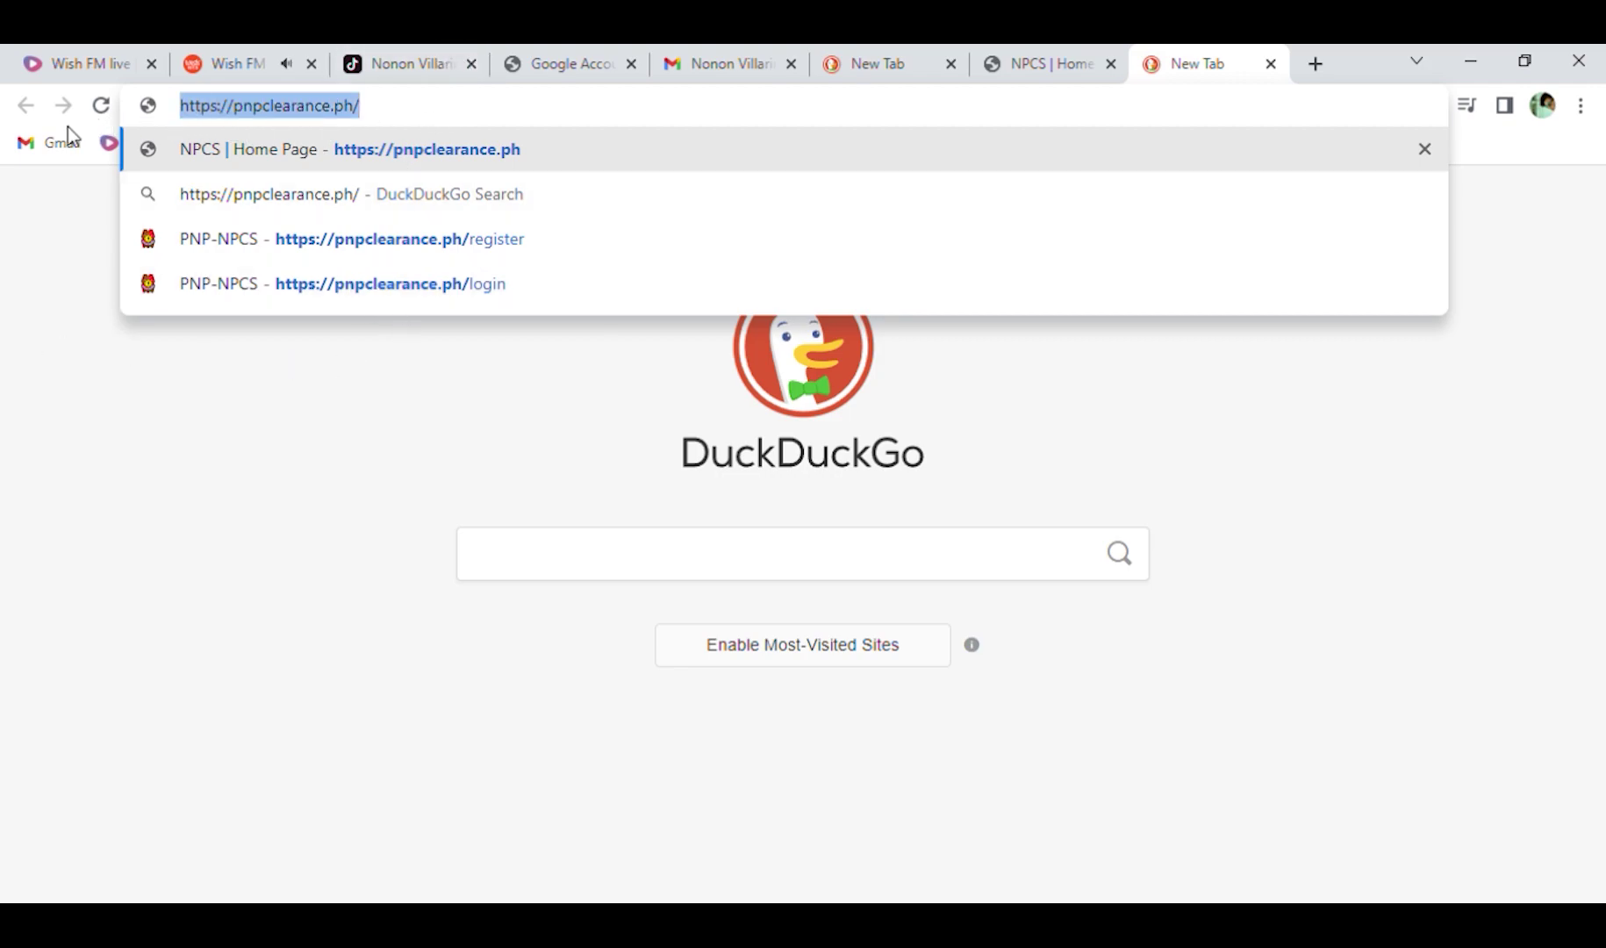
{"action": "key", "text": "Return"}
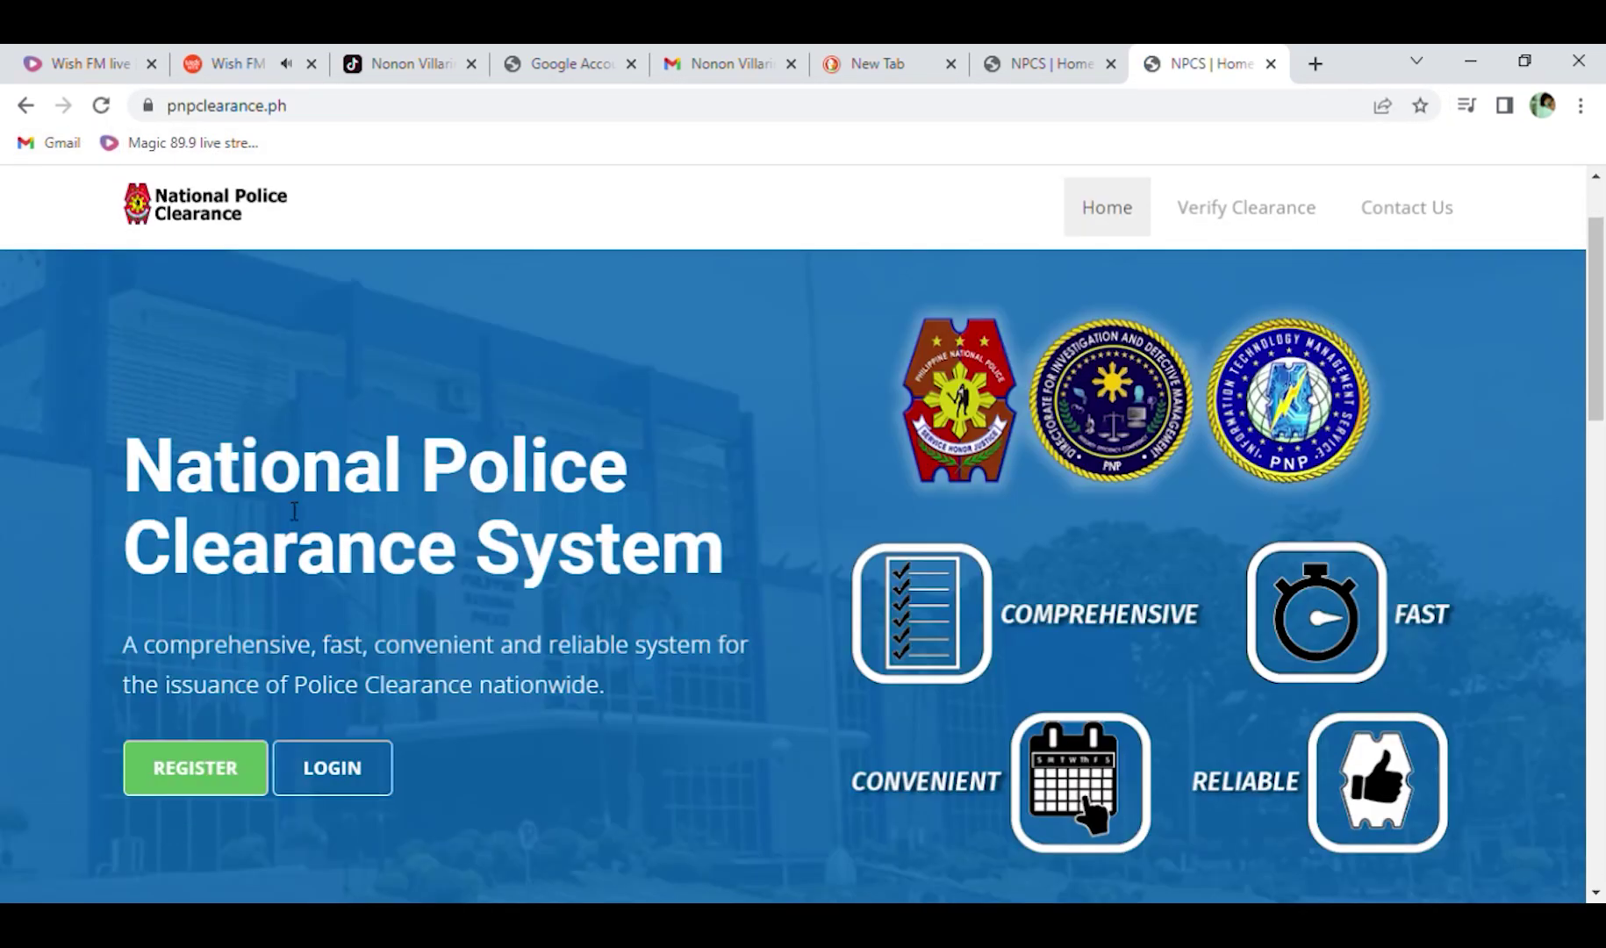
Start a new registration and accept the service agreement, privacy policy, account and printout terms.
{"action": "left_click", "coordinate": [183, 769]}
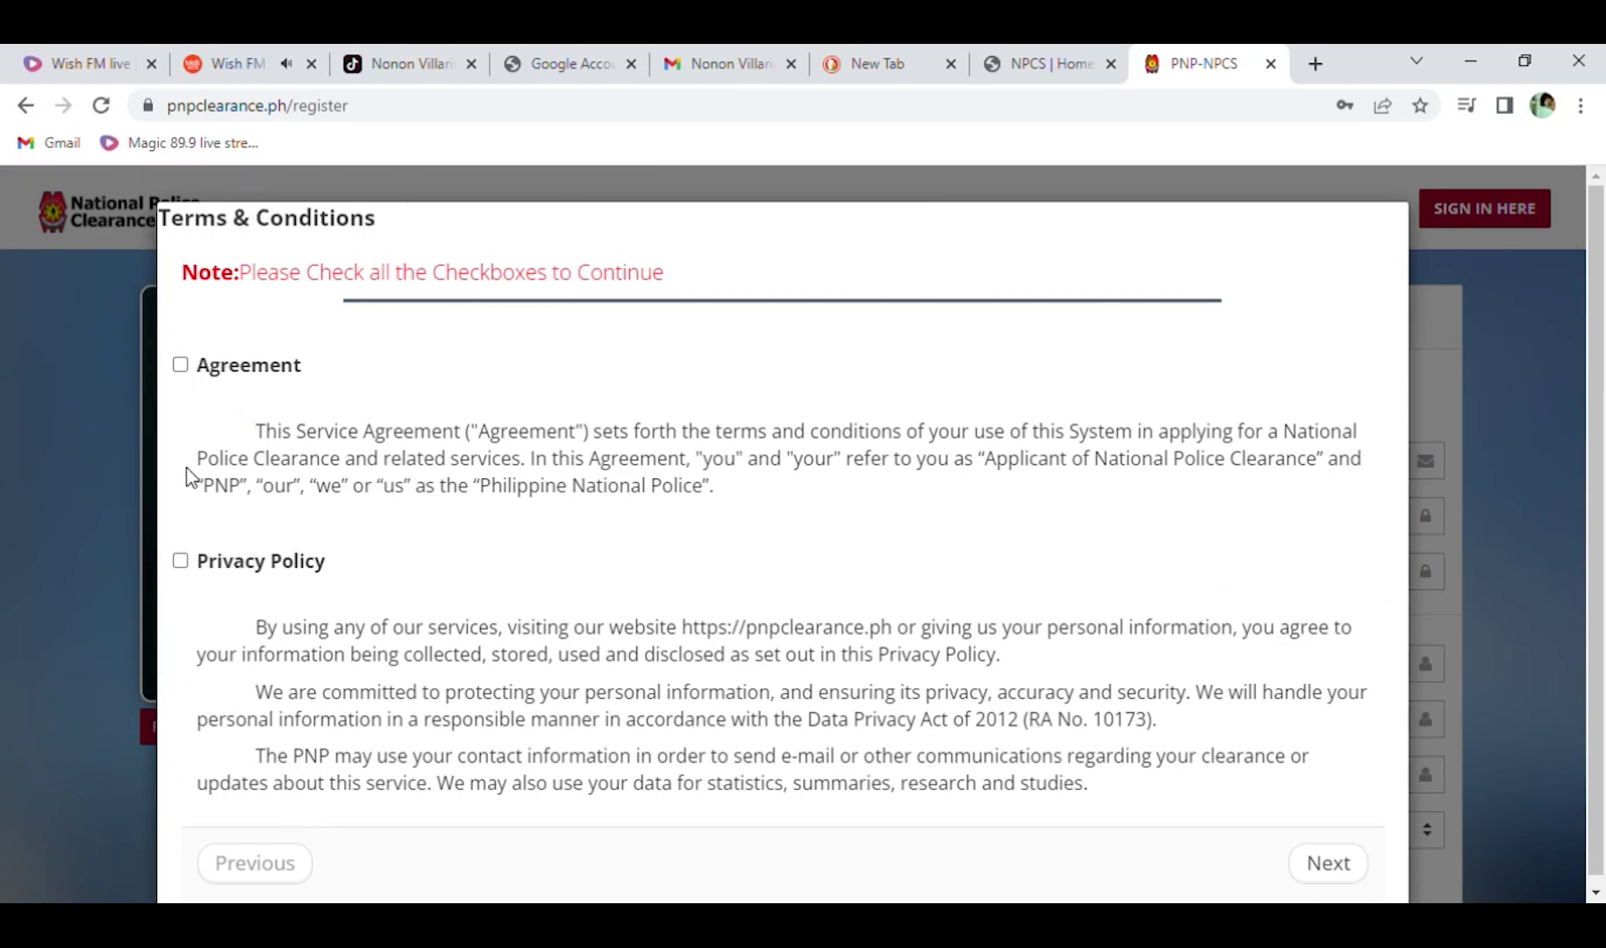
{"action": "left_click", "coordinate": [180, 365]}
{"action": "left_click", "coordinate": [181, 560]}
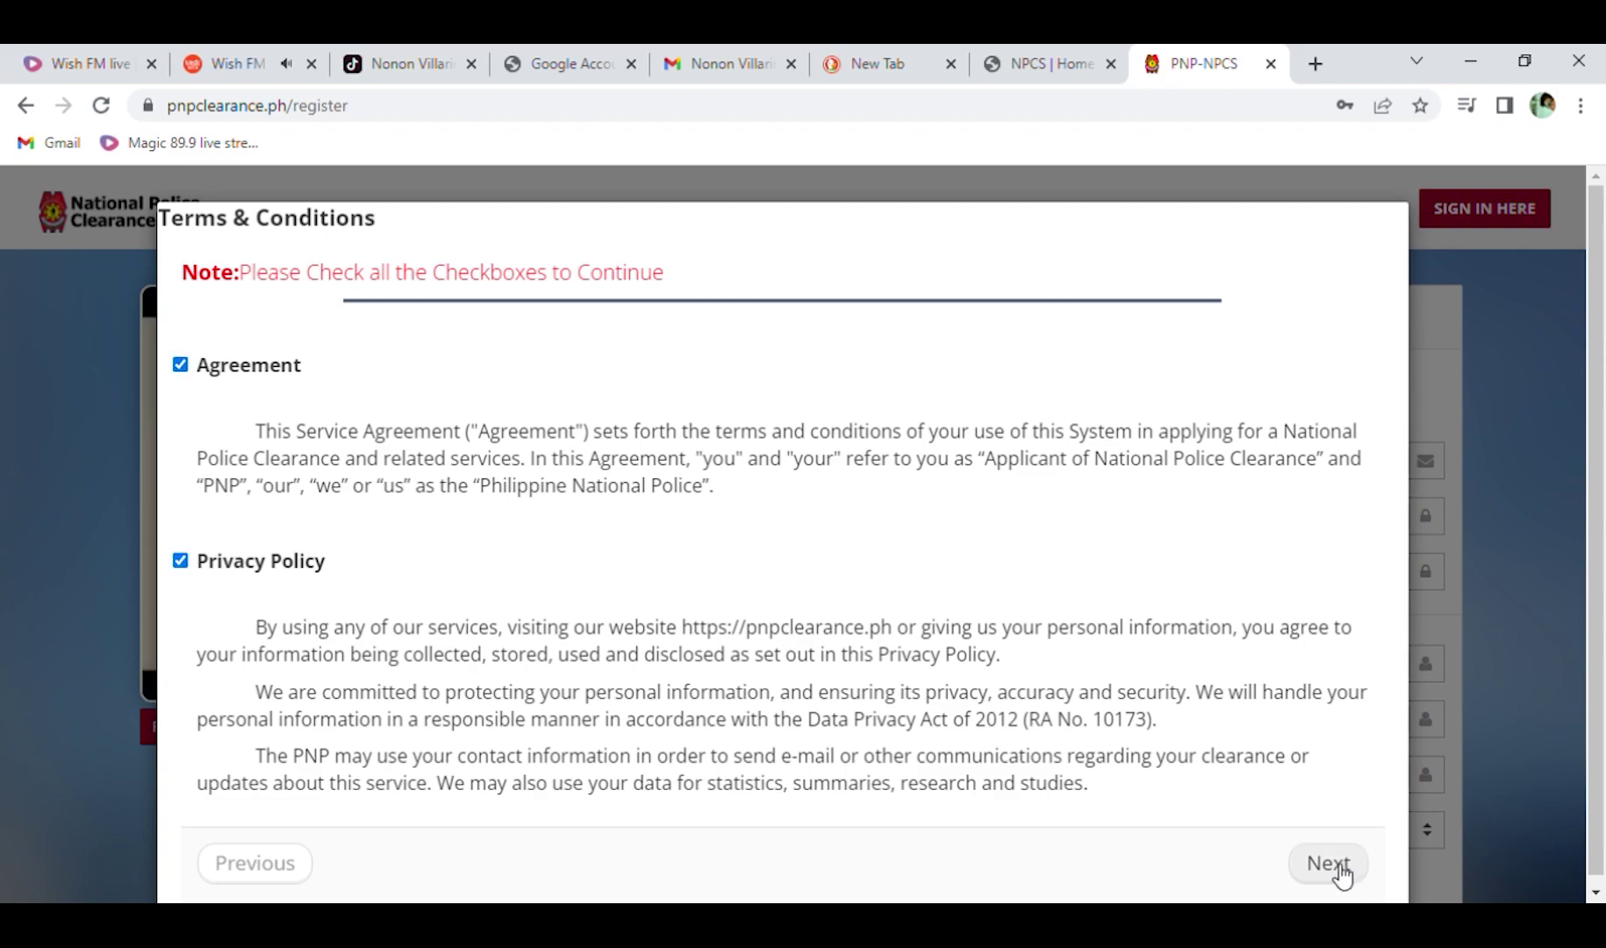
{"action": "left_click", "coordinate": [1333, 863]}
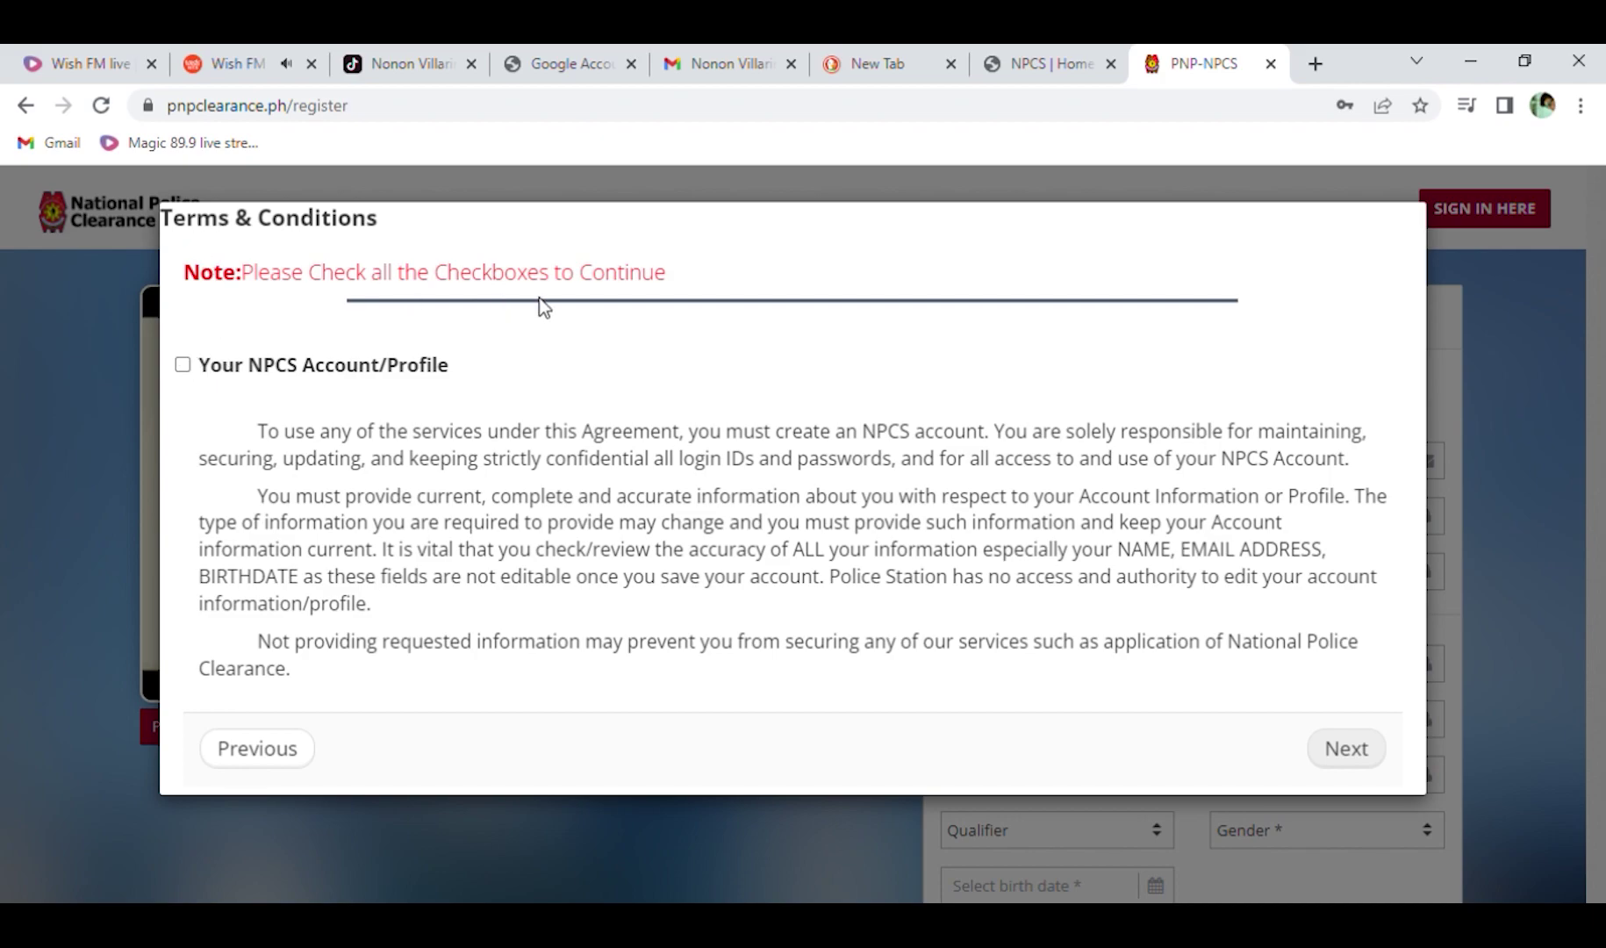
{"action": "left_click", "coordinate": [182, 365]}
{"action": "left_click", "coordinate": [1345, 749]}
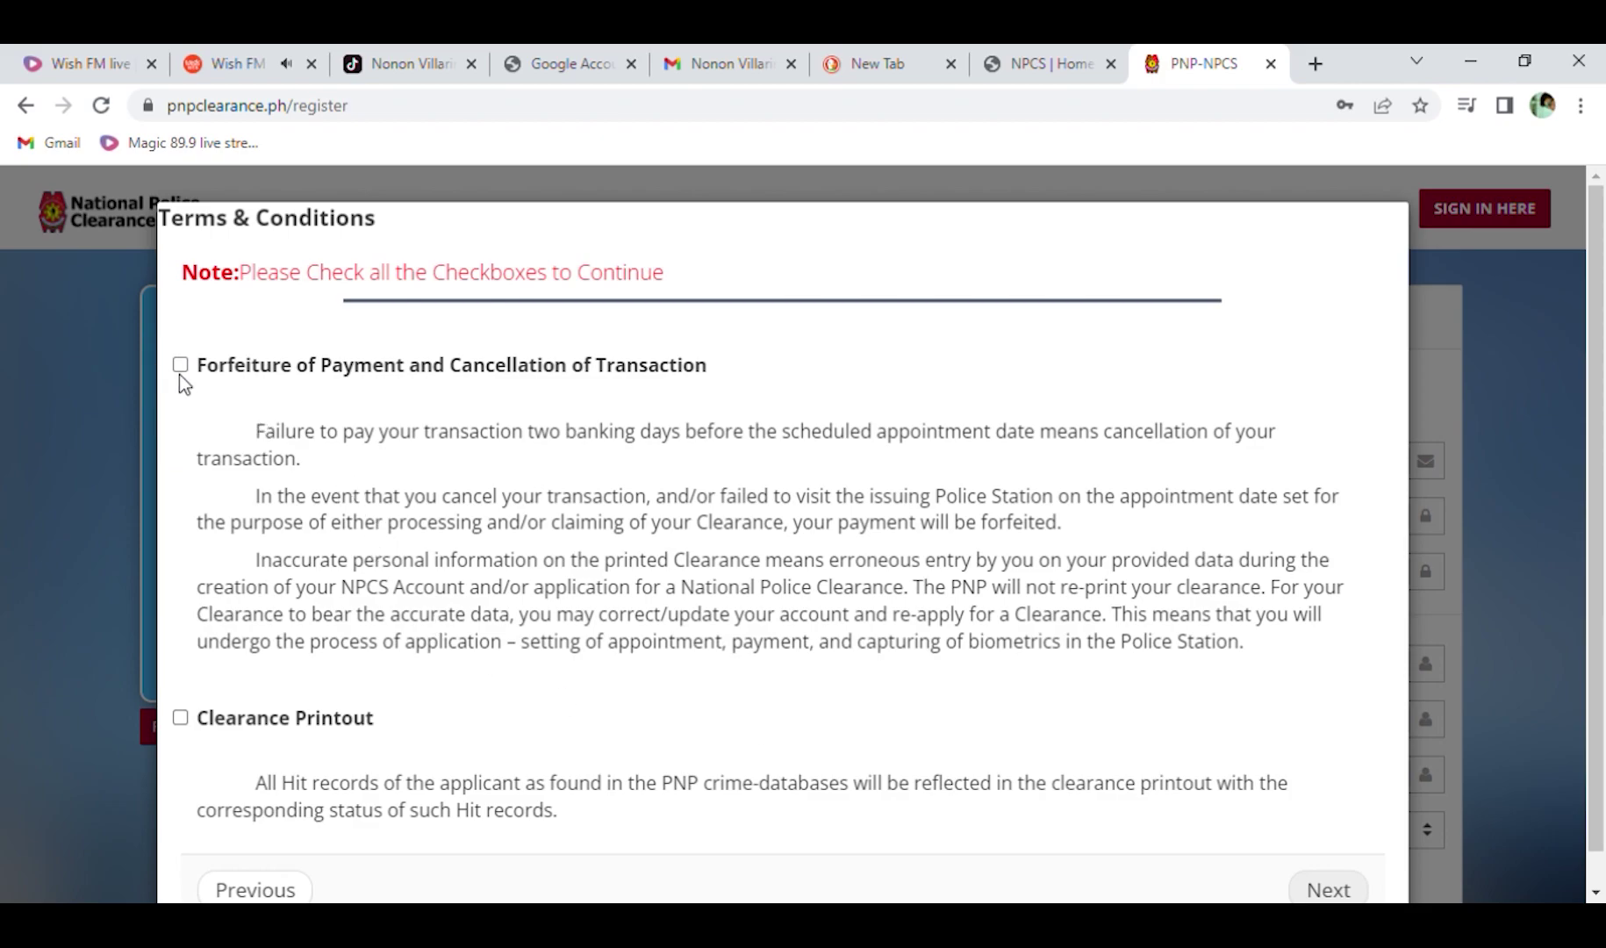
{"action": "left_click", "coordinate": [186, 718]}
{"action": "scroll", "coordinate": [903, 623], "scroll_direction": "down", "scroll_amount": 1}
{"action": "left_click", "coordinate": [1347, 857]}
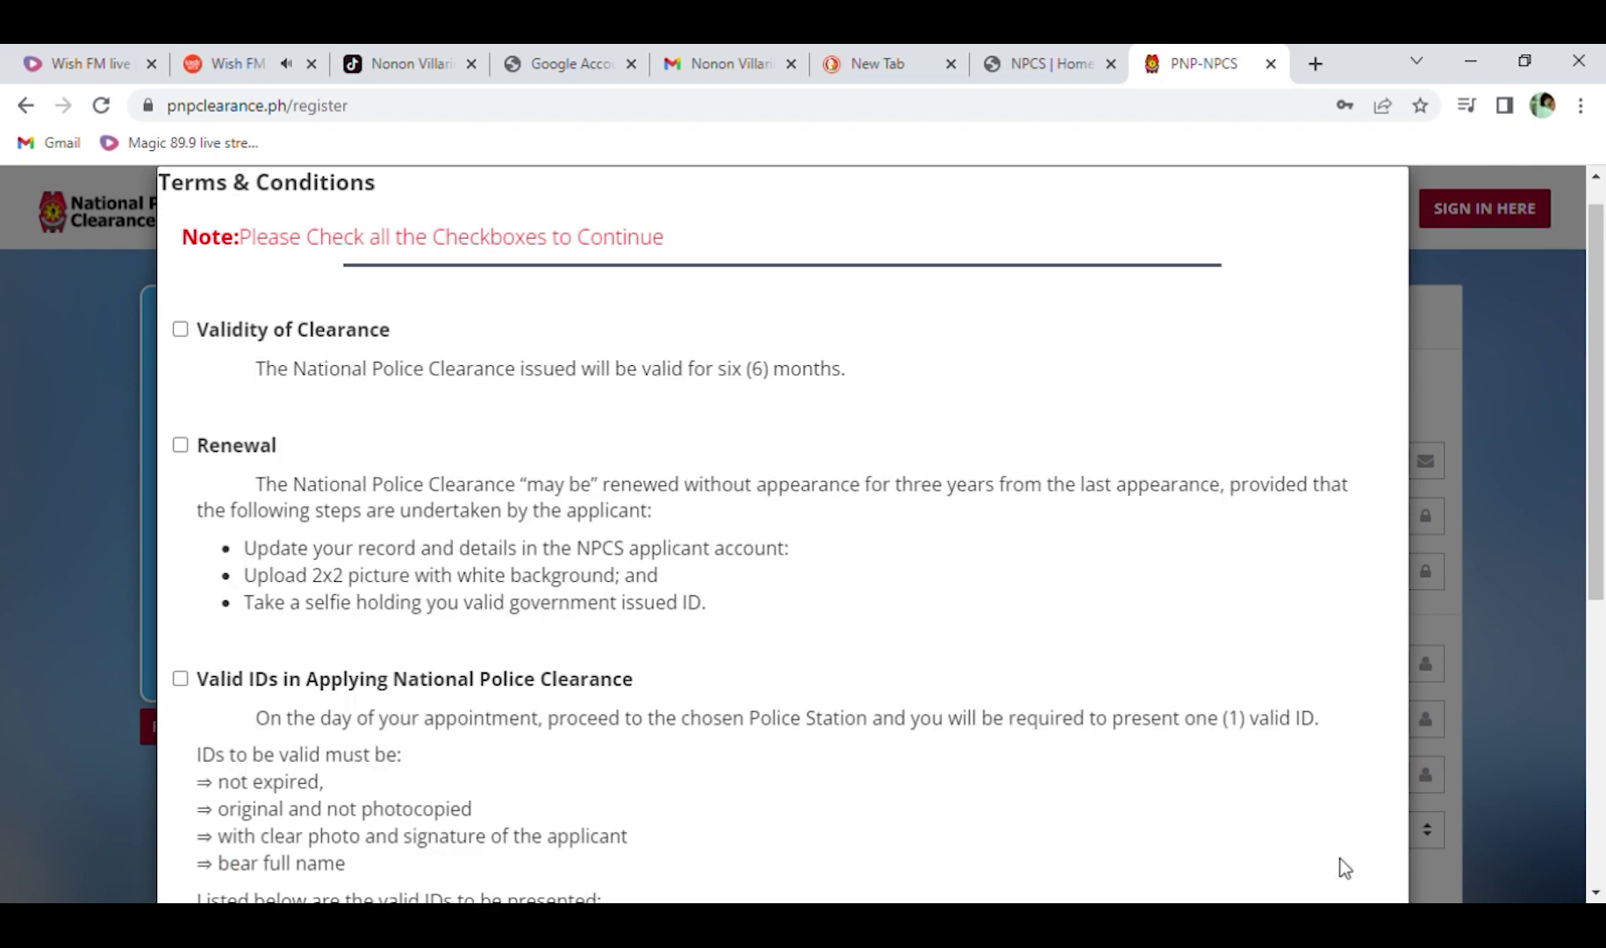
Accept the clearance validity, renewal and valid IDs terms, then agree to all terms.
{"action": "left_click", "coordinate": [182, 329]}
{"action": "left_click", "coordinate": [180, 445]}
{"action": "left_click", "coordinate": [181, 679]}
{"action": "scroll", "coordinate": [619, 652], "scroll_direction": "down", "scroll_amount": 4}
{"action": "scroll", "coordinate": [619, 649], "scroll_direction": "down", "scroll_amount": 2}
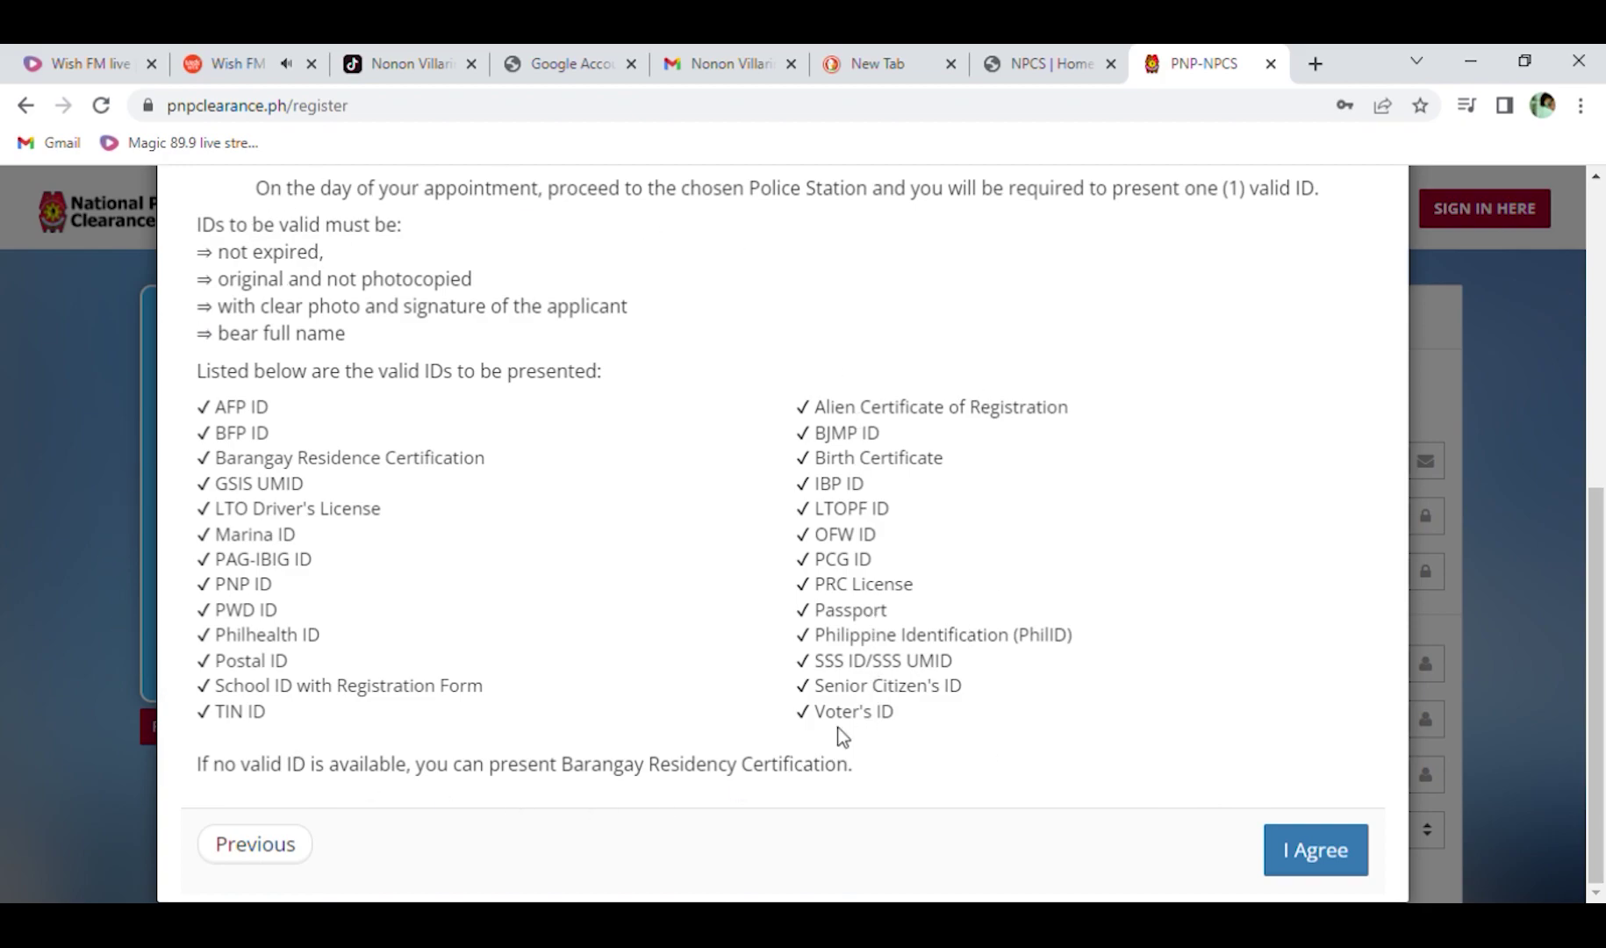
{"action": "left_click", "coordinate": [1300, 851]}
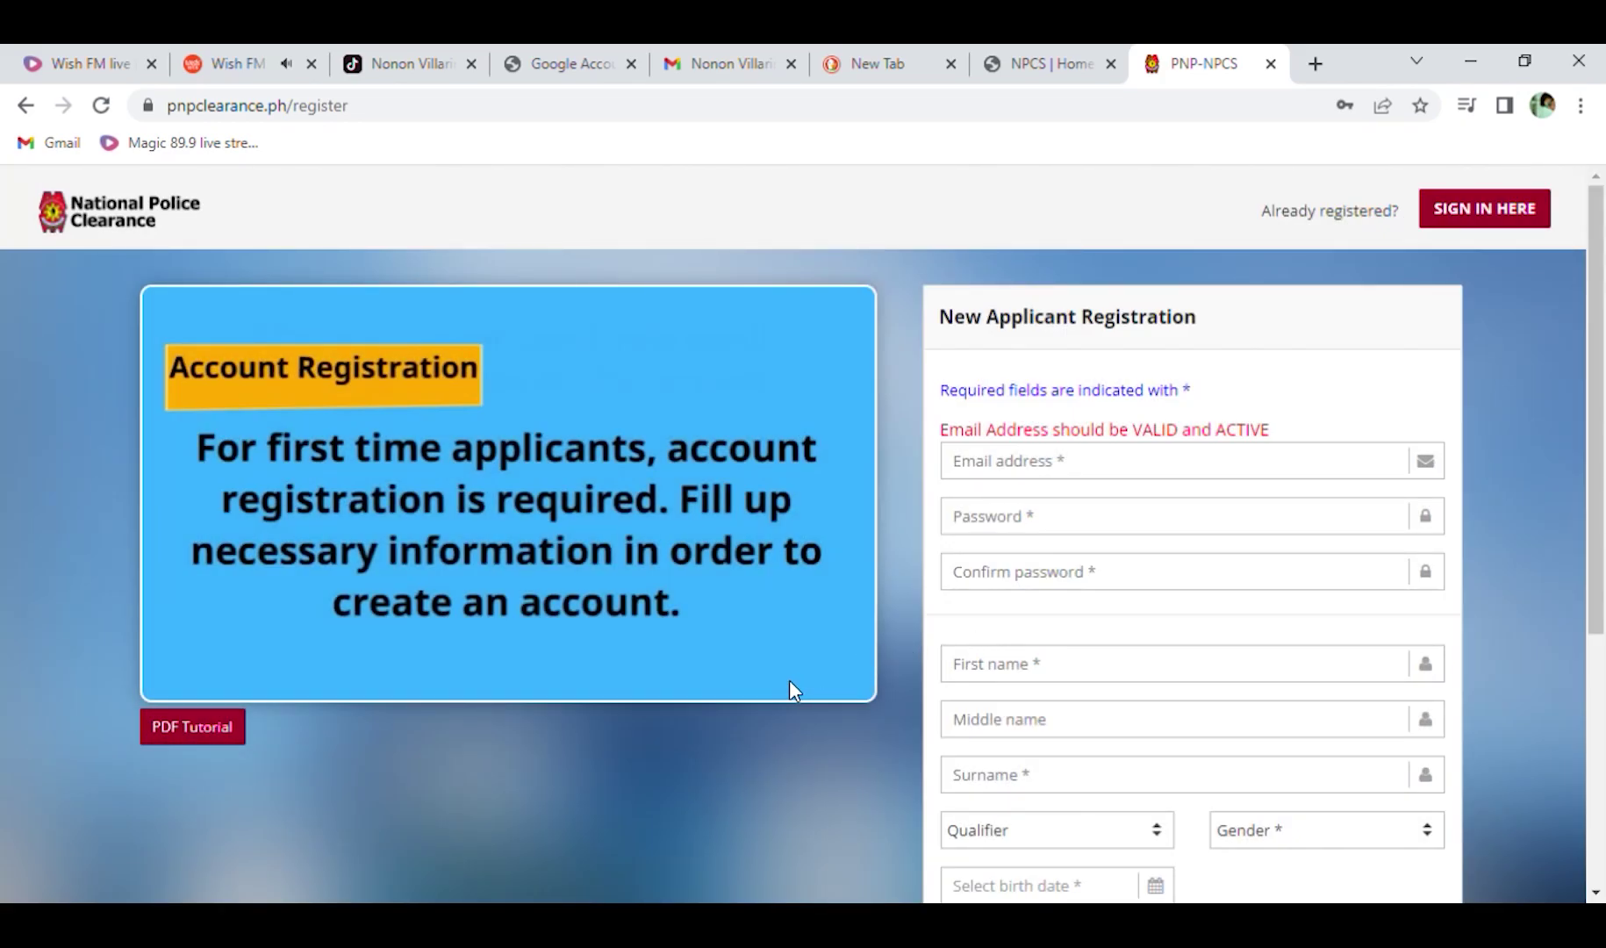
Enter the applicant's e-mail address and the account password.
{"action": "left_click", "coordinate": [999, 461]}
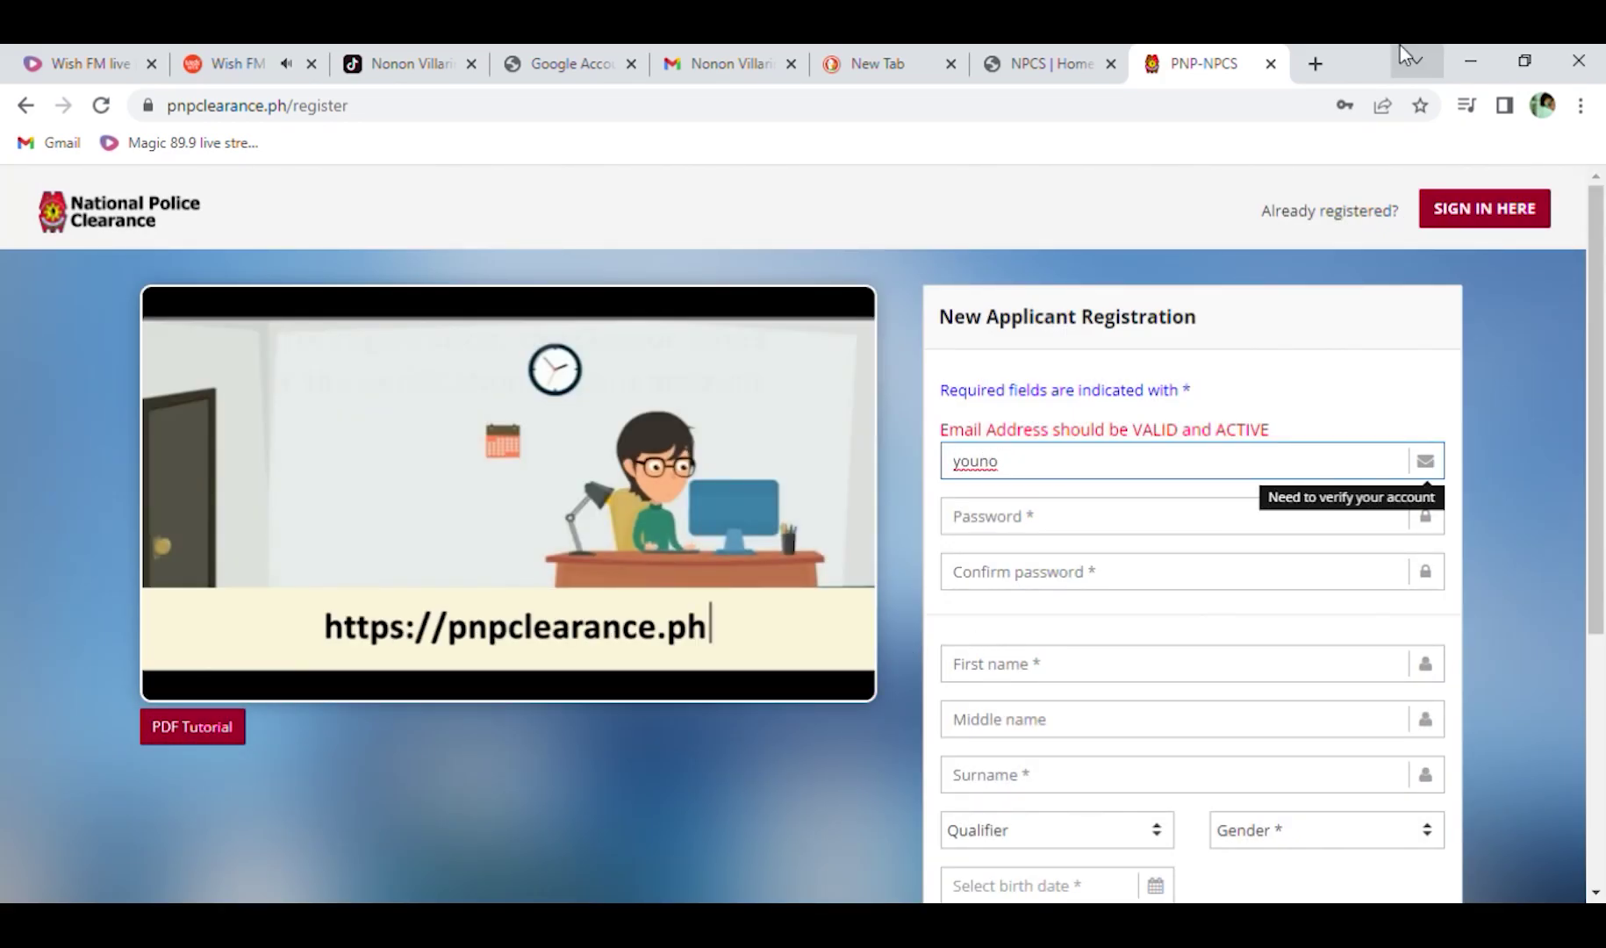
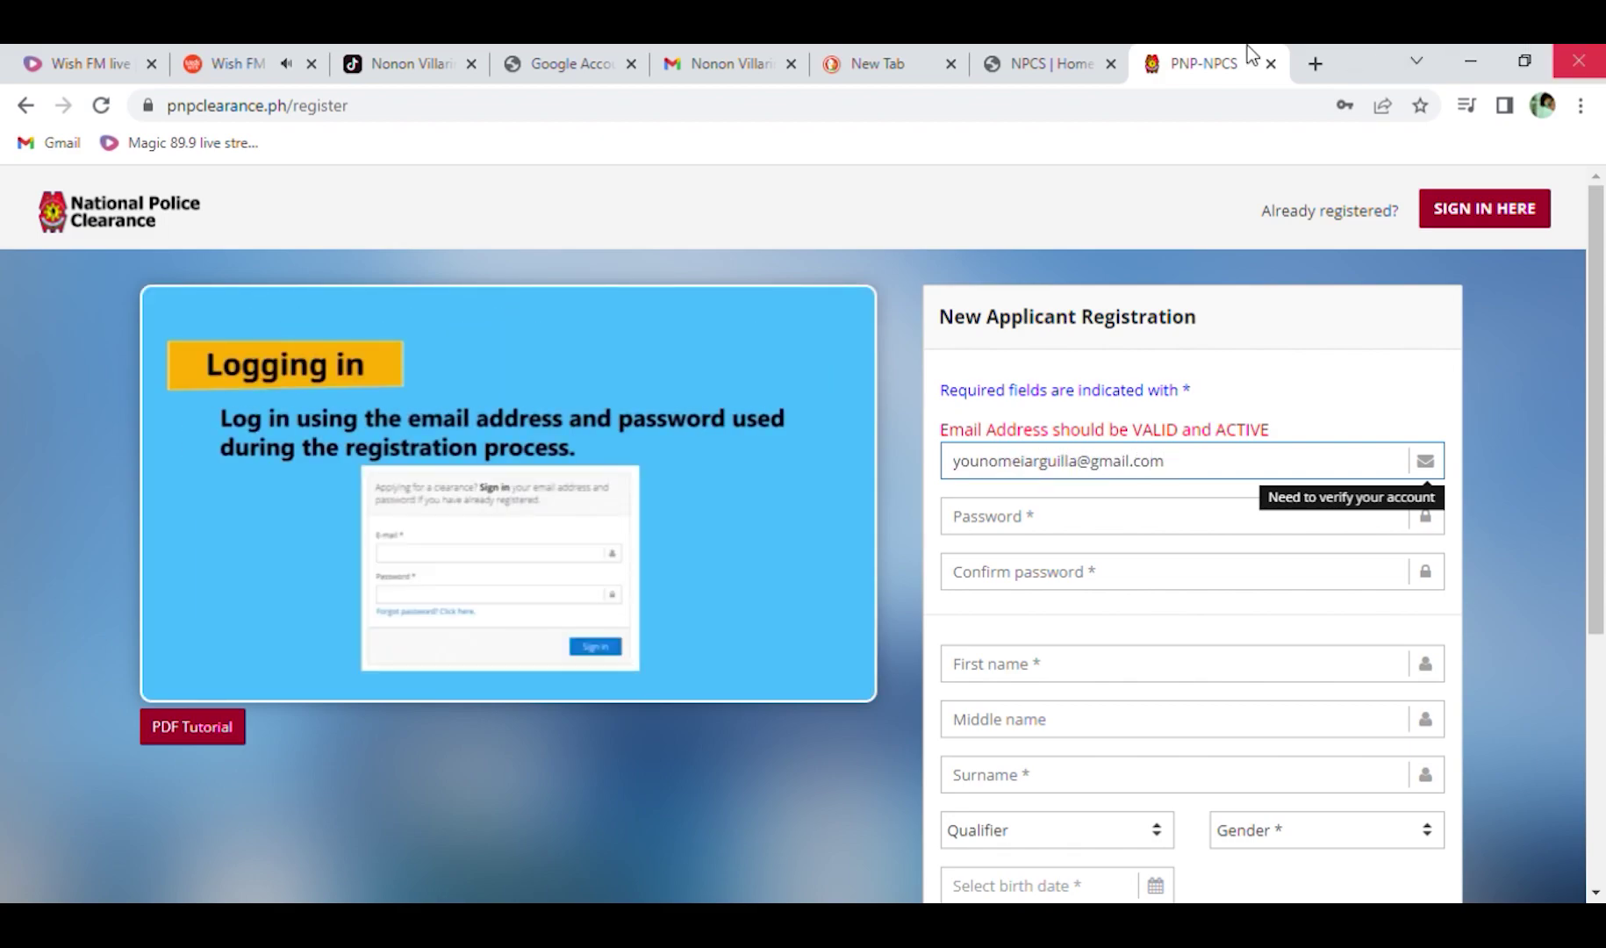
{"action": "left_click", "coordinate": [972, 517]}
{"action": "type", "text": "••••••••••"}
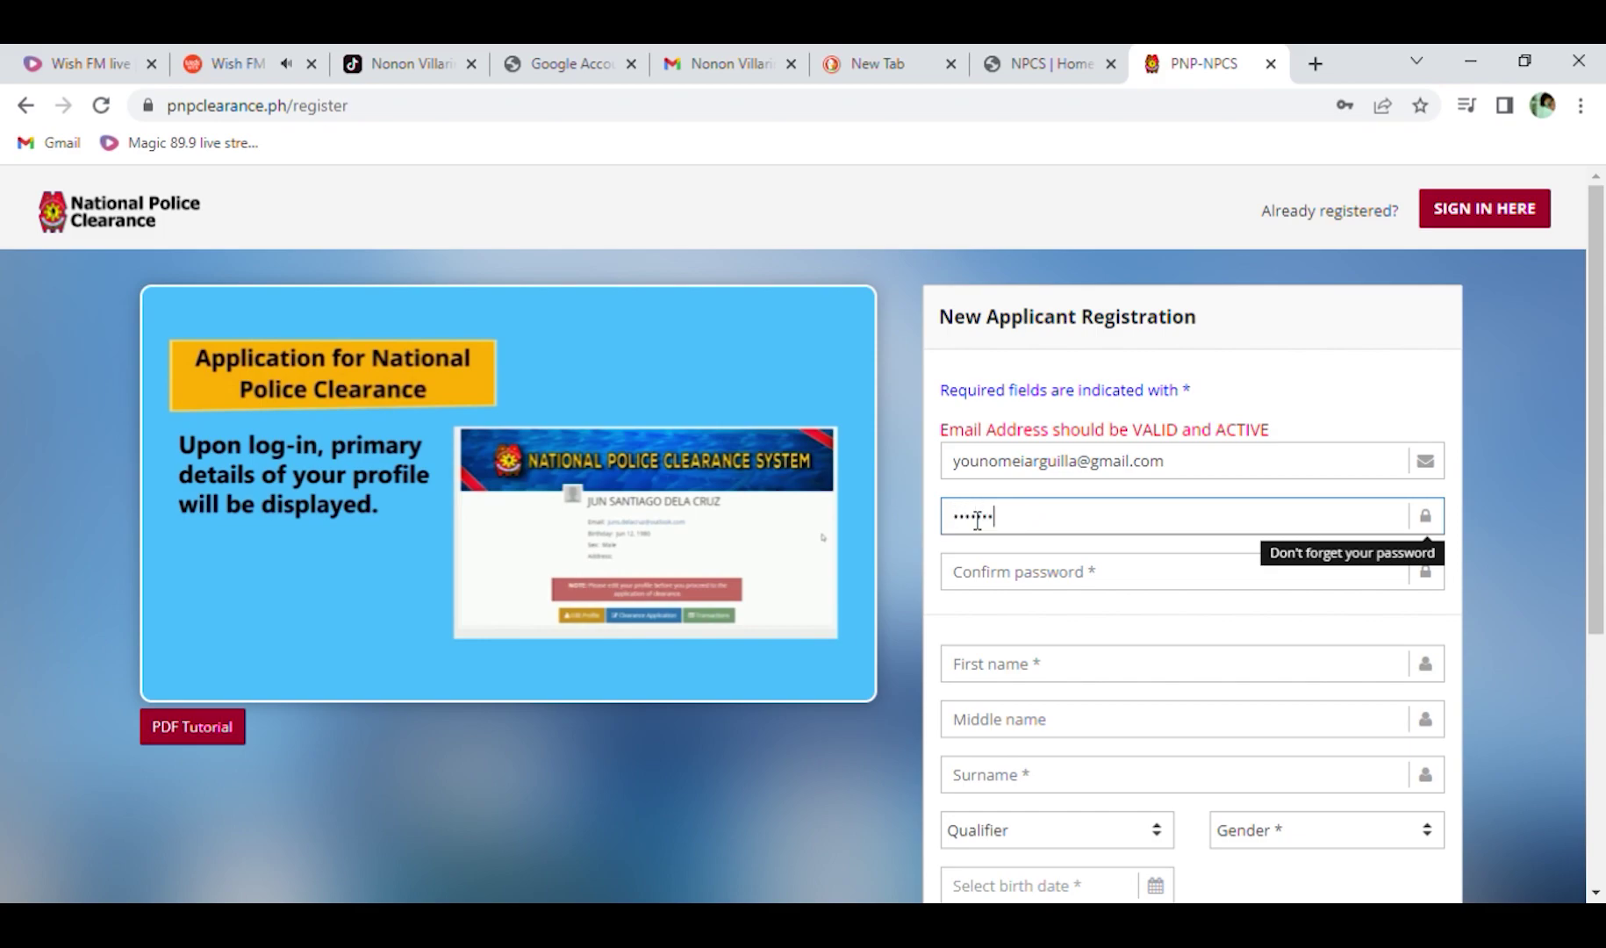
{"action": "type", "text": "•••••"}
{"action": "key", "text": "Tab"}
{"action": "type", "text": "•••••"}
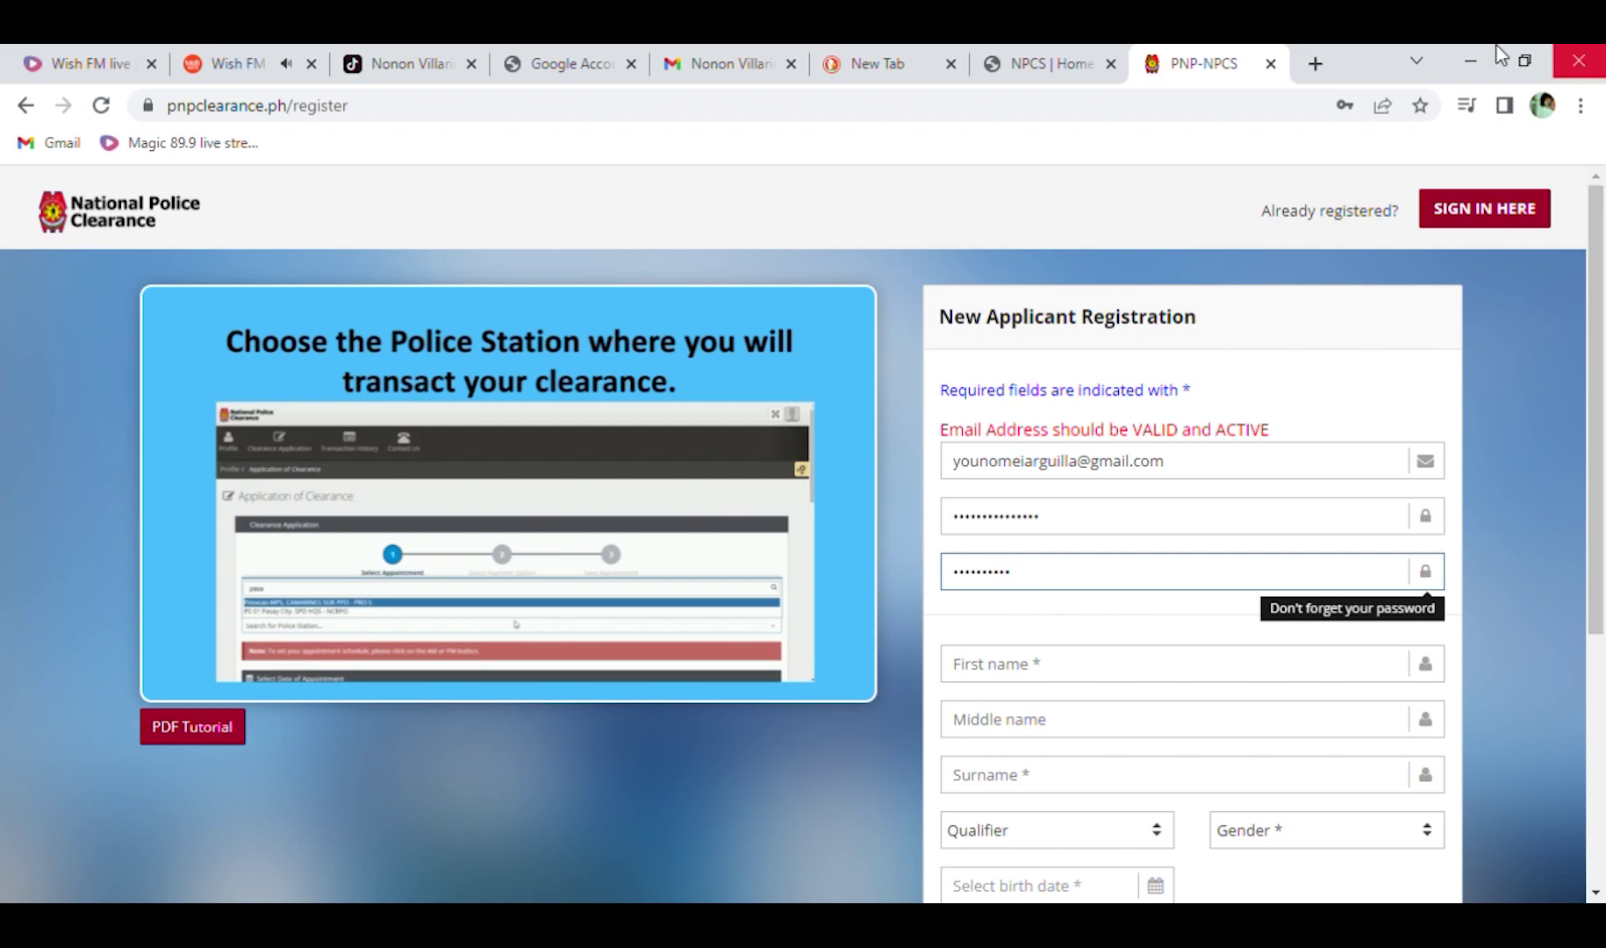
Fill in the applicant's first, middle and surname and set gender to Male.
{"action": "scroll", "coordinate": [1089, 635], "scroll_direction": "down", "scroll_amount": 1}
{"action": "left_click", "coordinate": [1041, 560]}
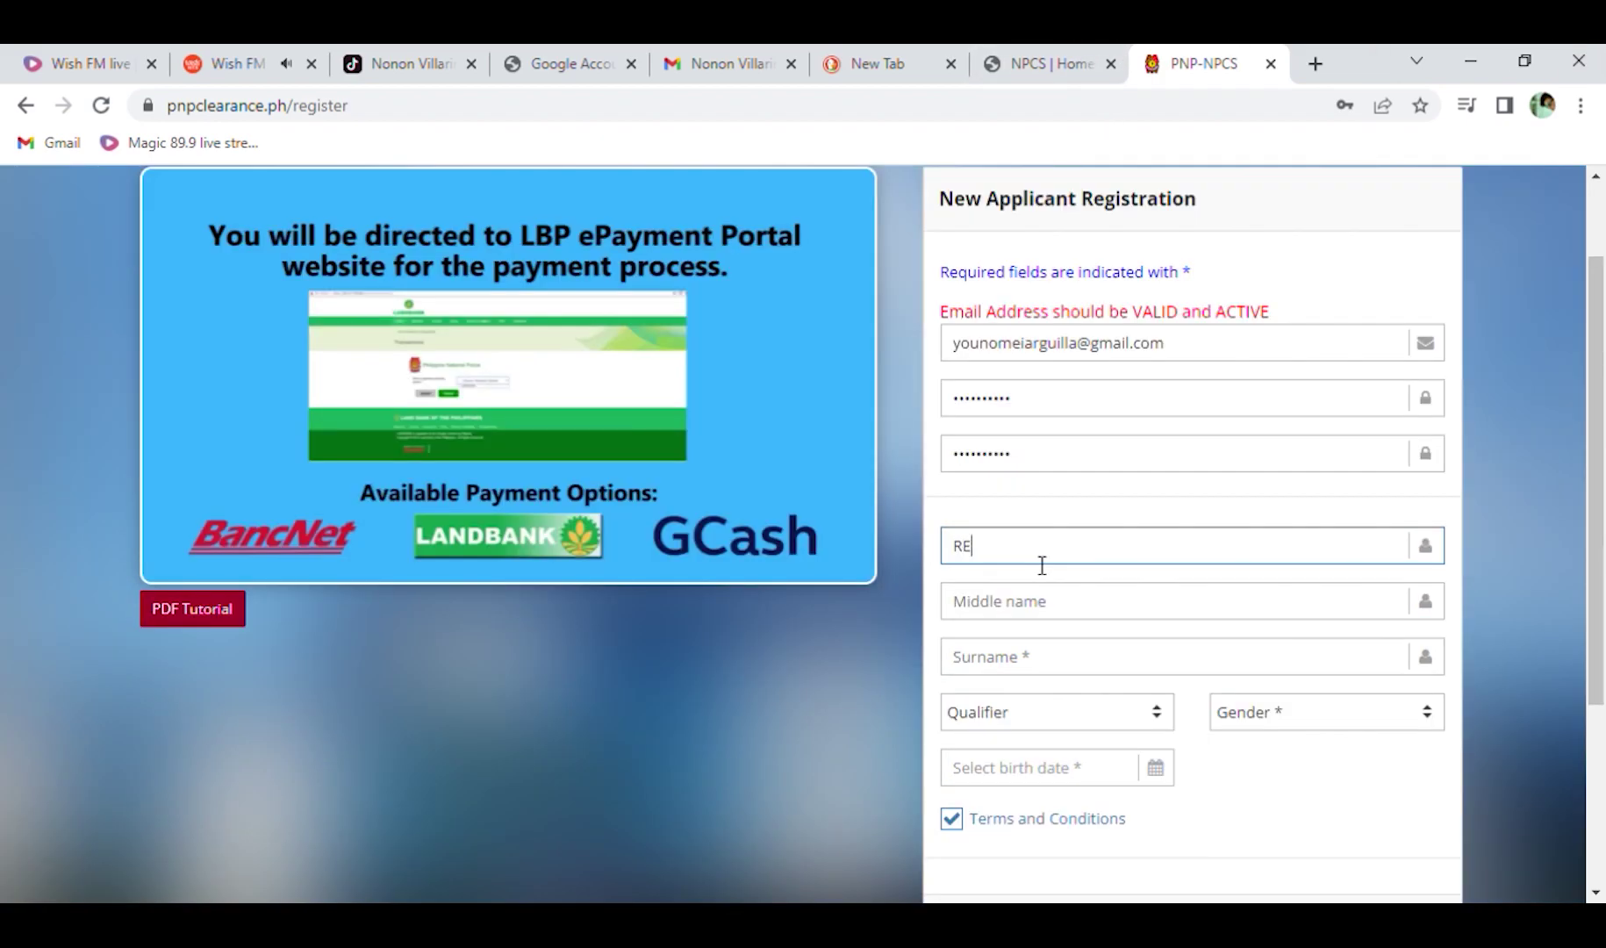
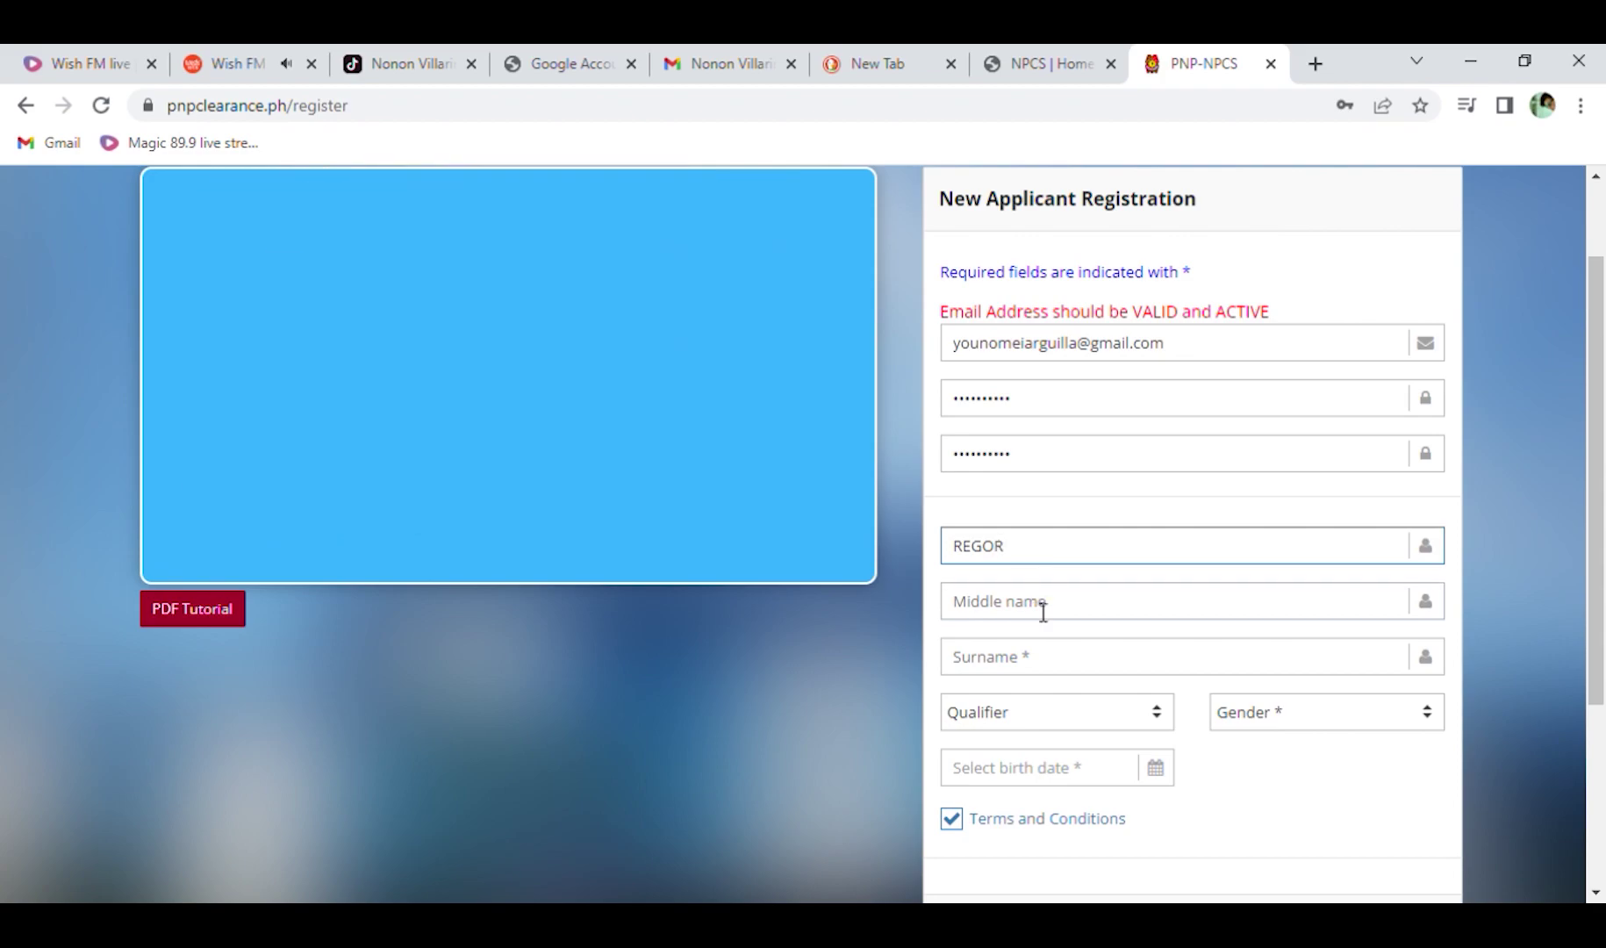
{"action": "left_click", "coordinate": [1050, 619]}
{"action": "left_click", "coordinate": [1045, 674]}
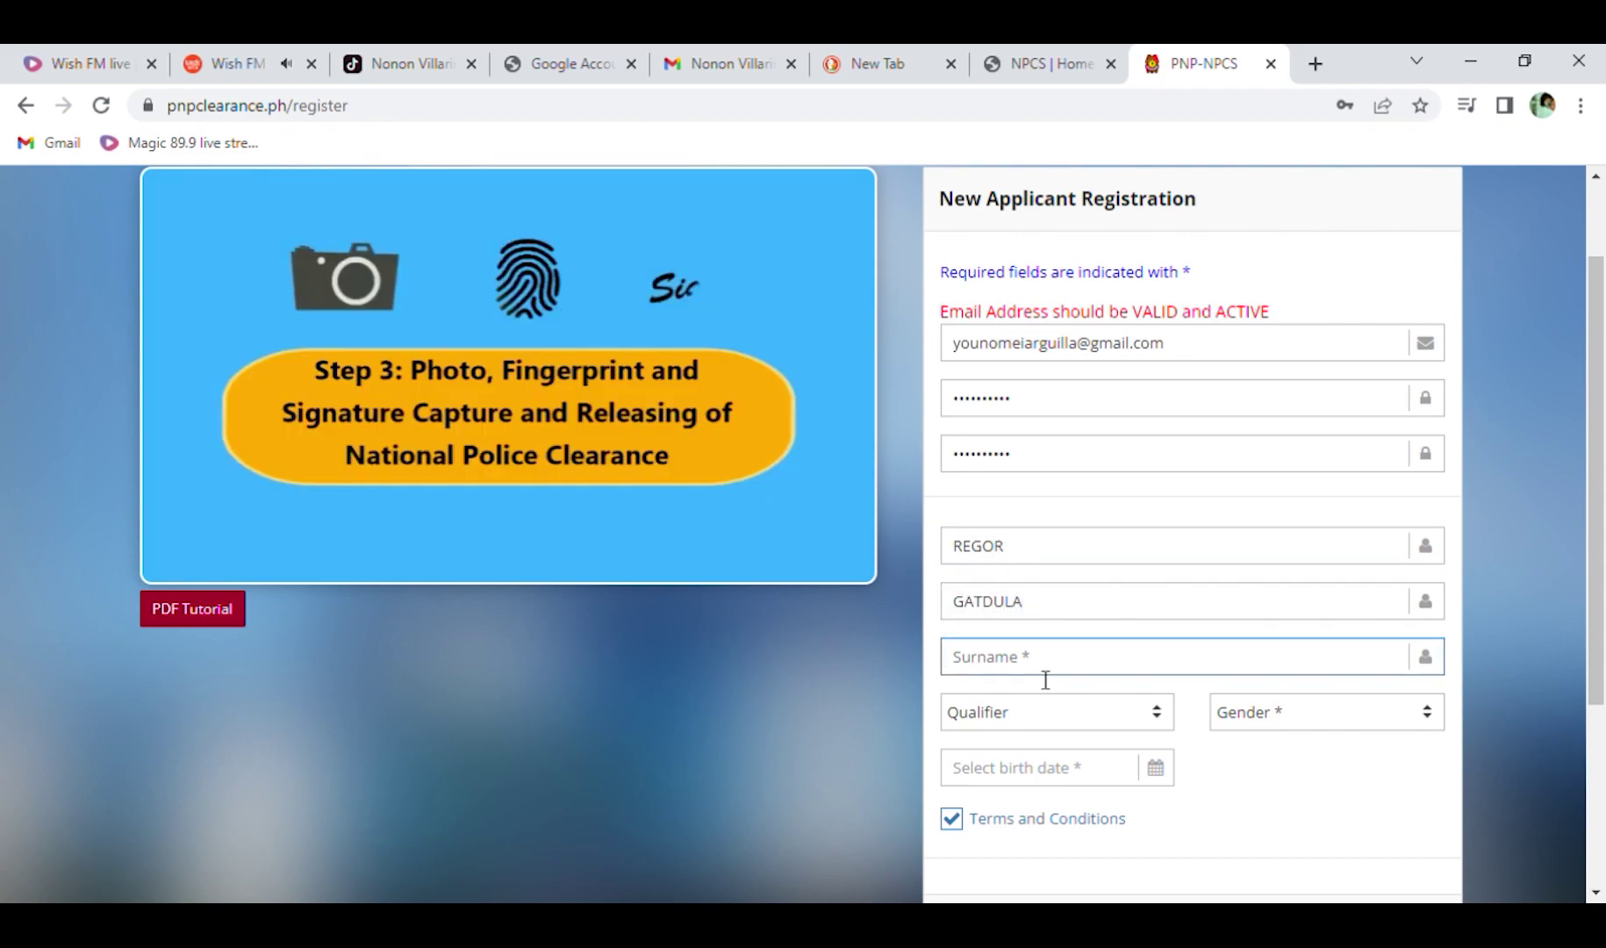
{"action": "key", "text": "Tab"}
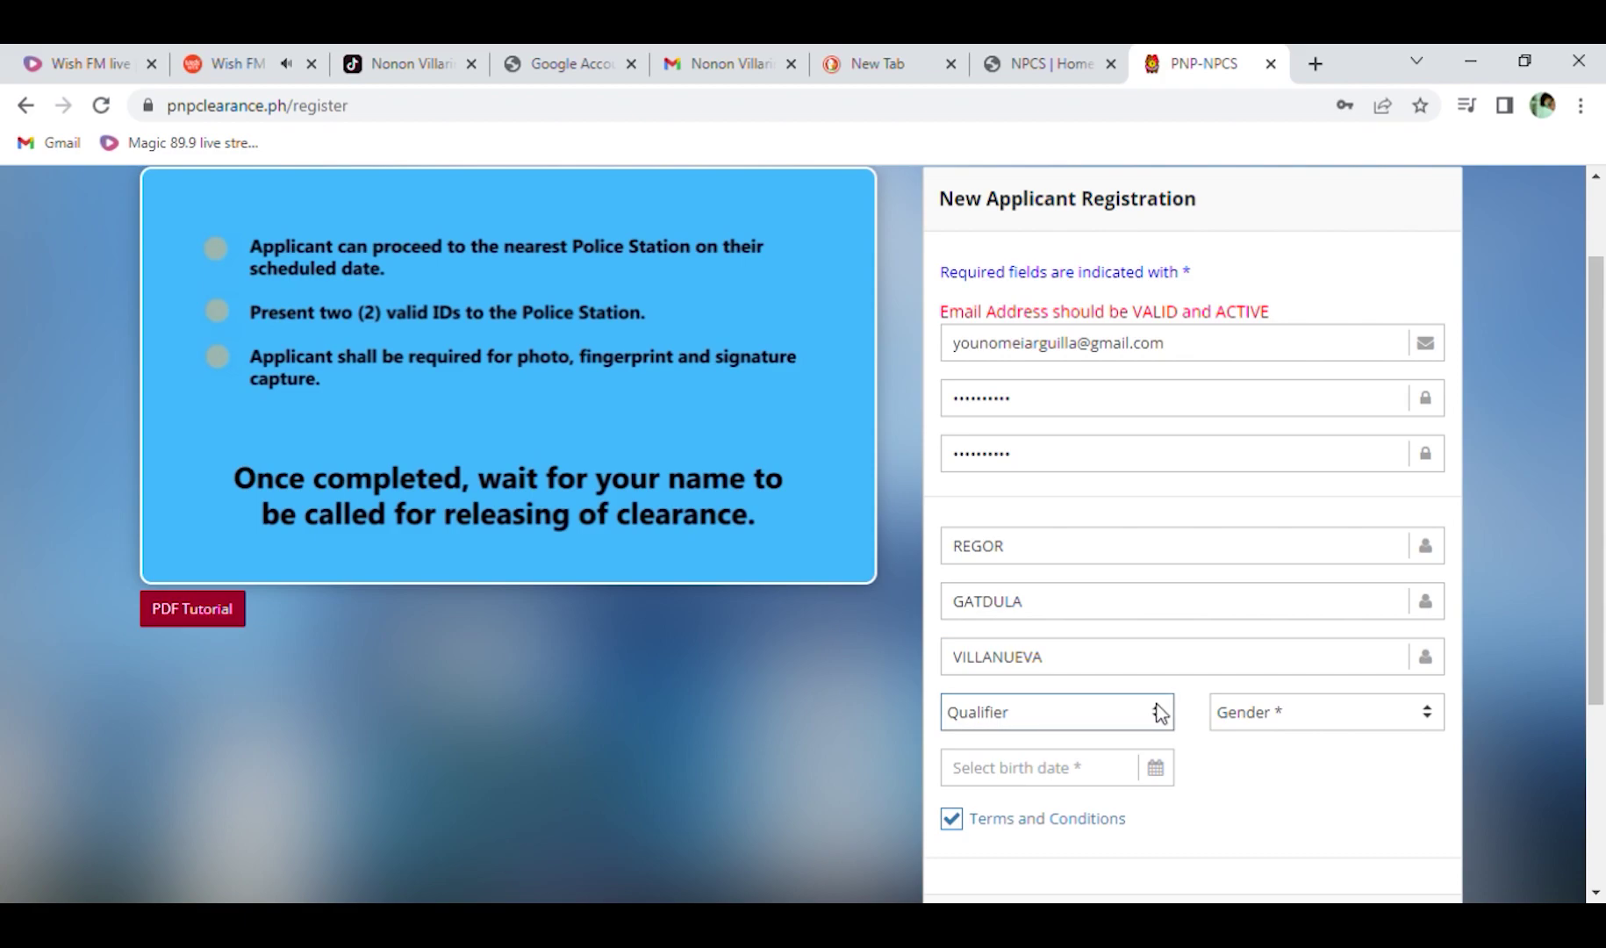
{"action": "key", "text": "Tab"}
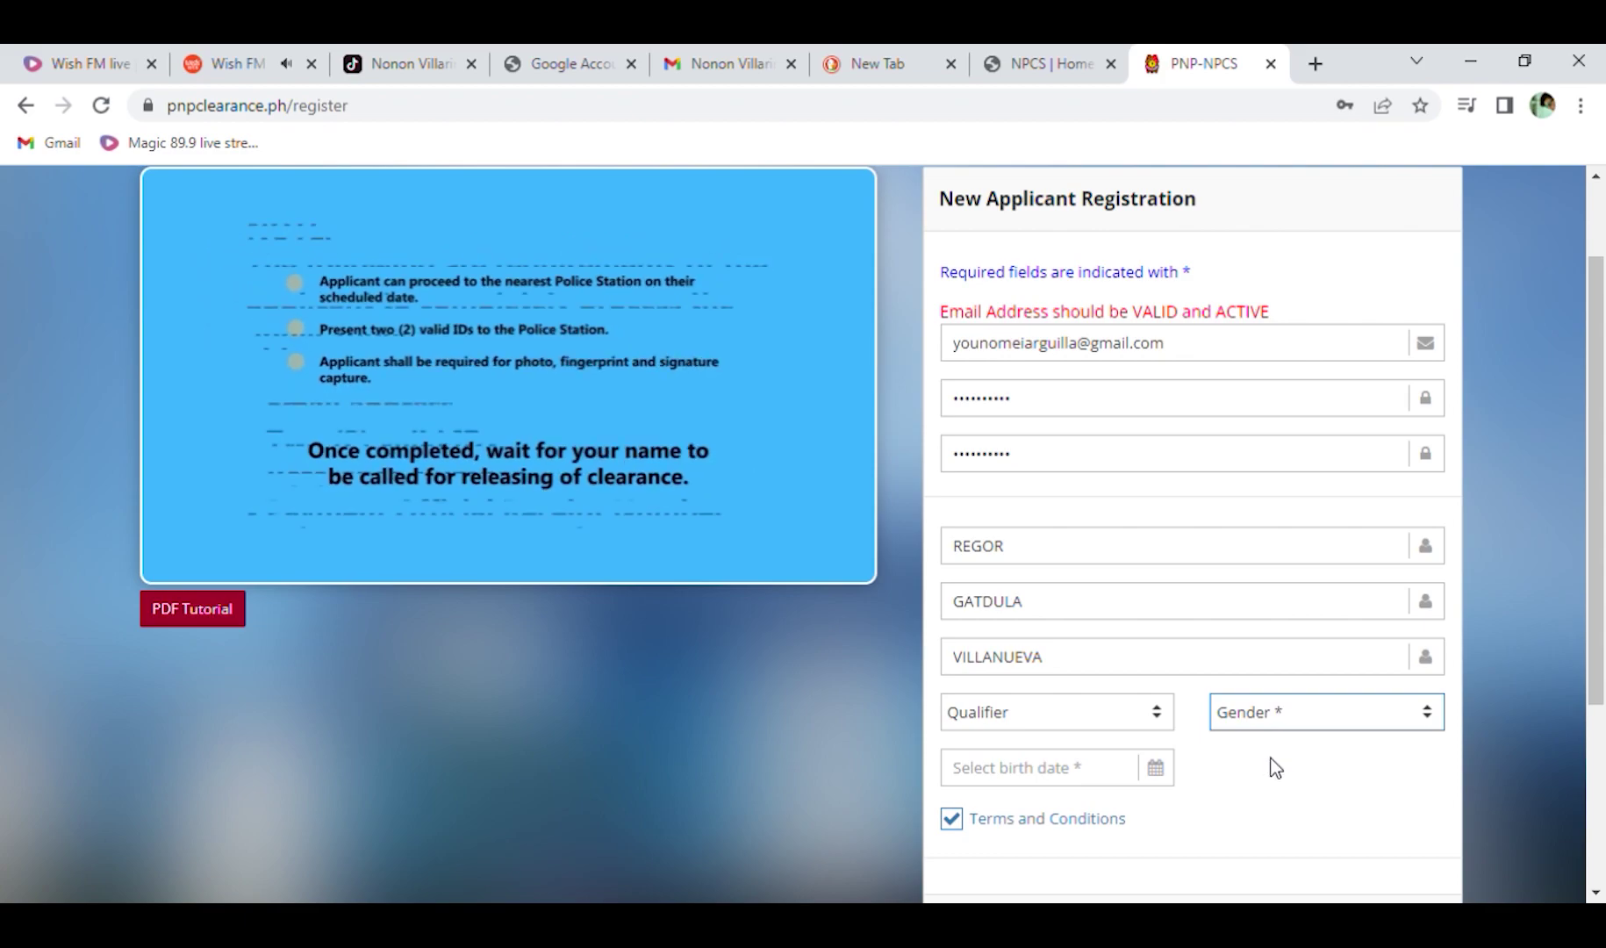
{"action": "key", "text": "m"}
Enter the applicant's birth date and tick Terms and Conditions.
{"action": "left_click", "coordinate": [1075, 770]}
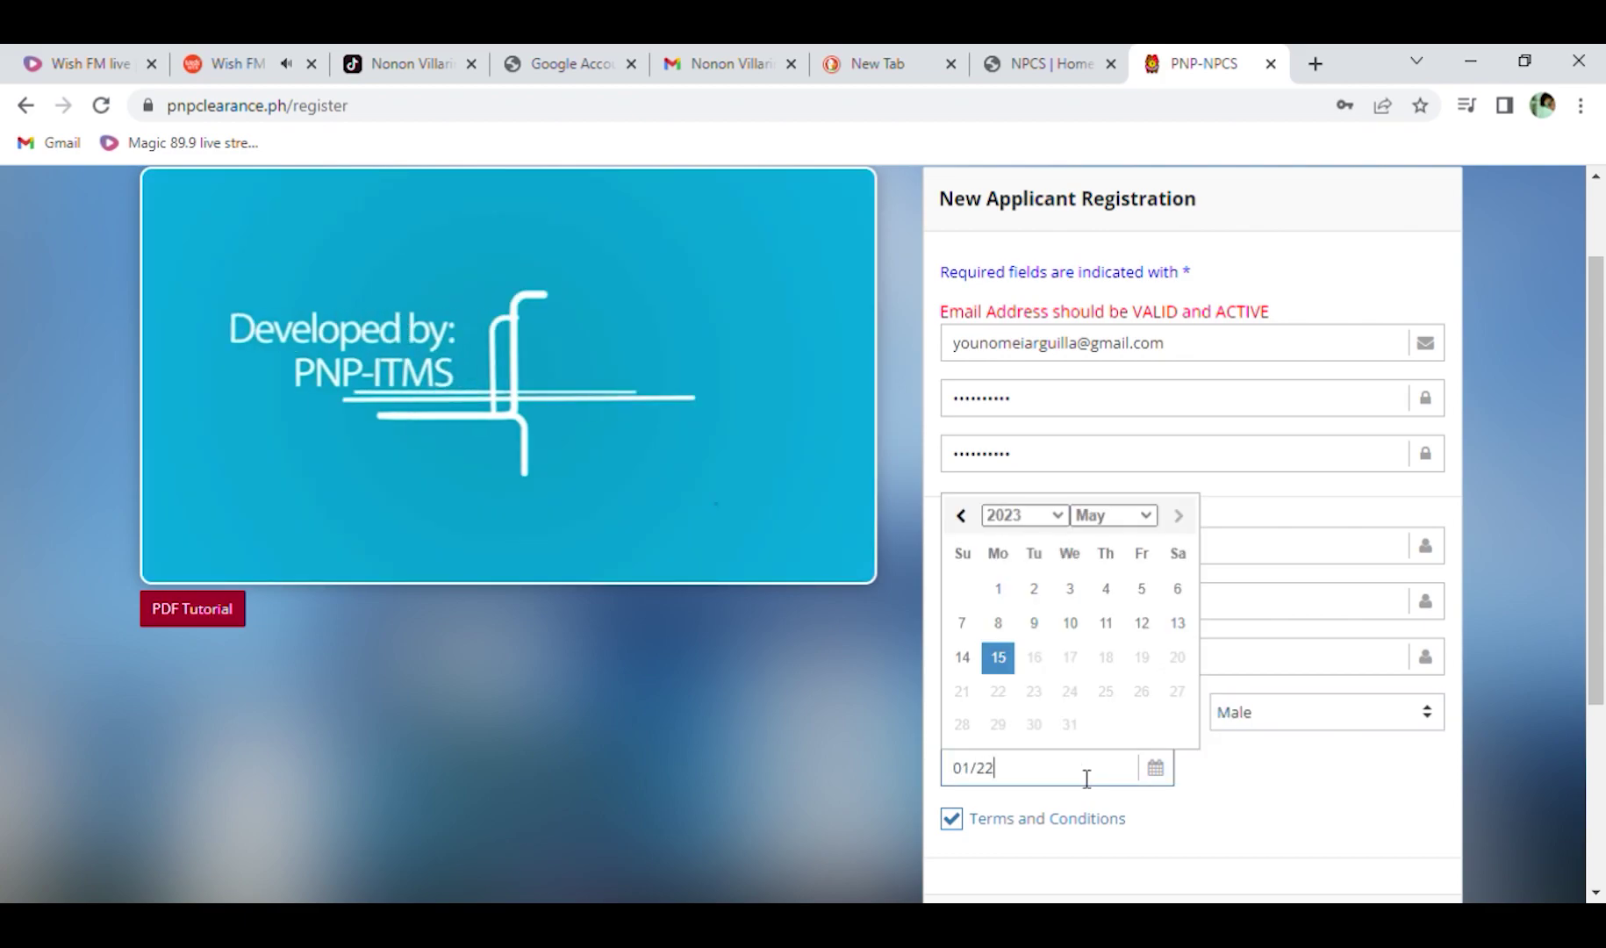
{"action": "left_click", "coordinate": [957, 820]}
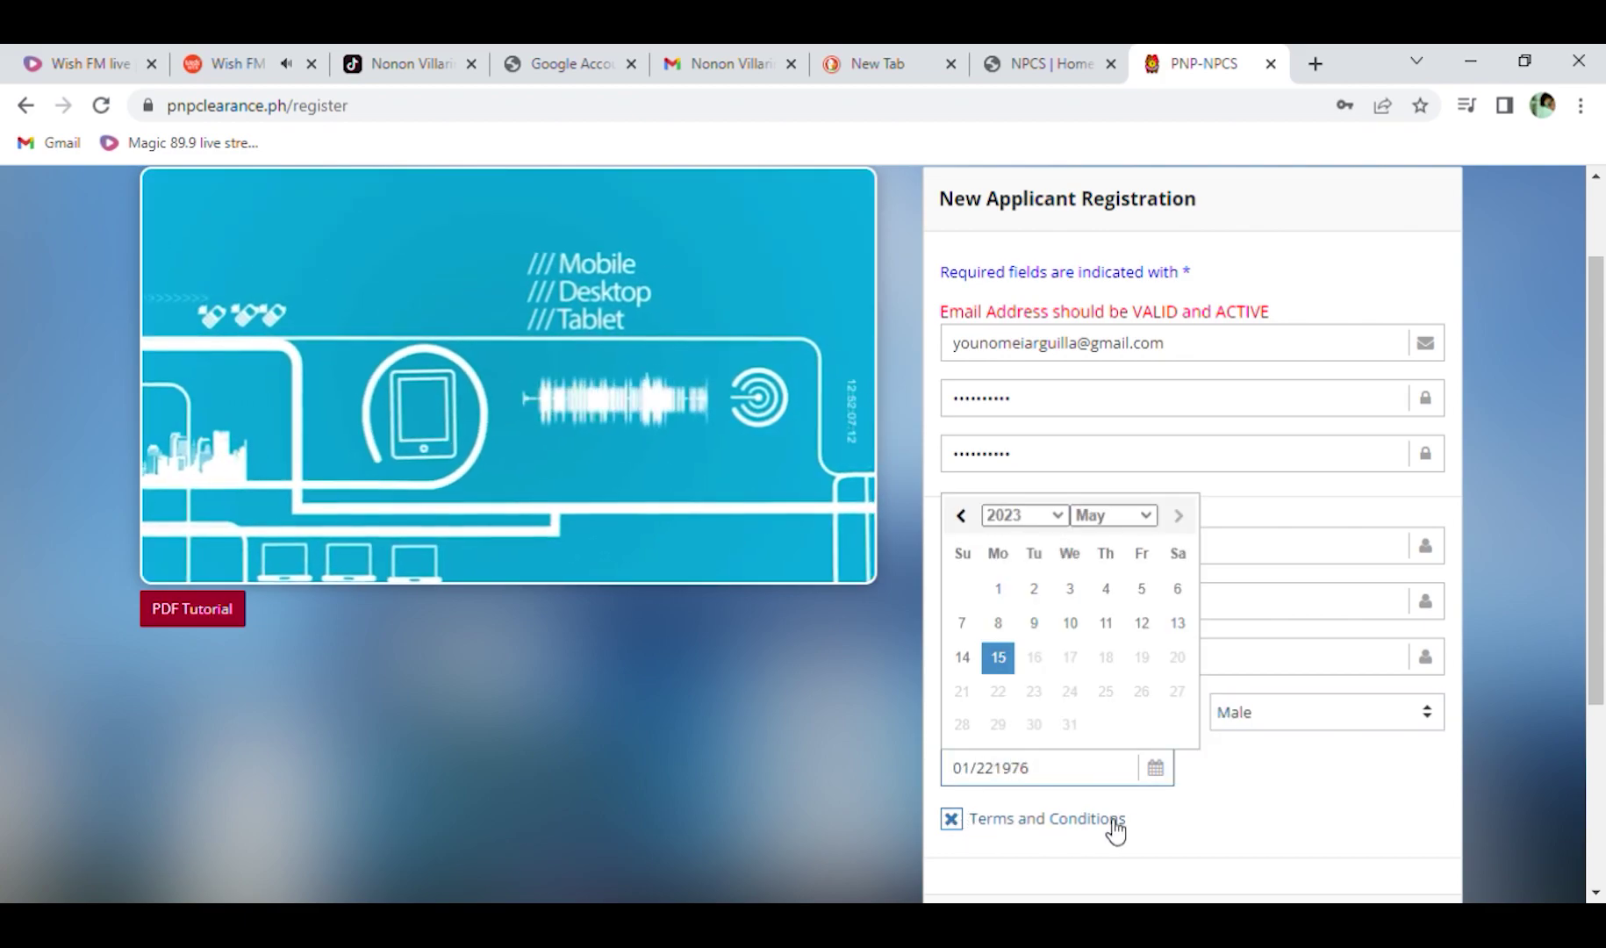
{"action": "scroll", "coordinate": [1154, 826], "scroll_direction": "down", "scroll_amount": 3}
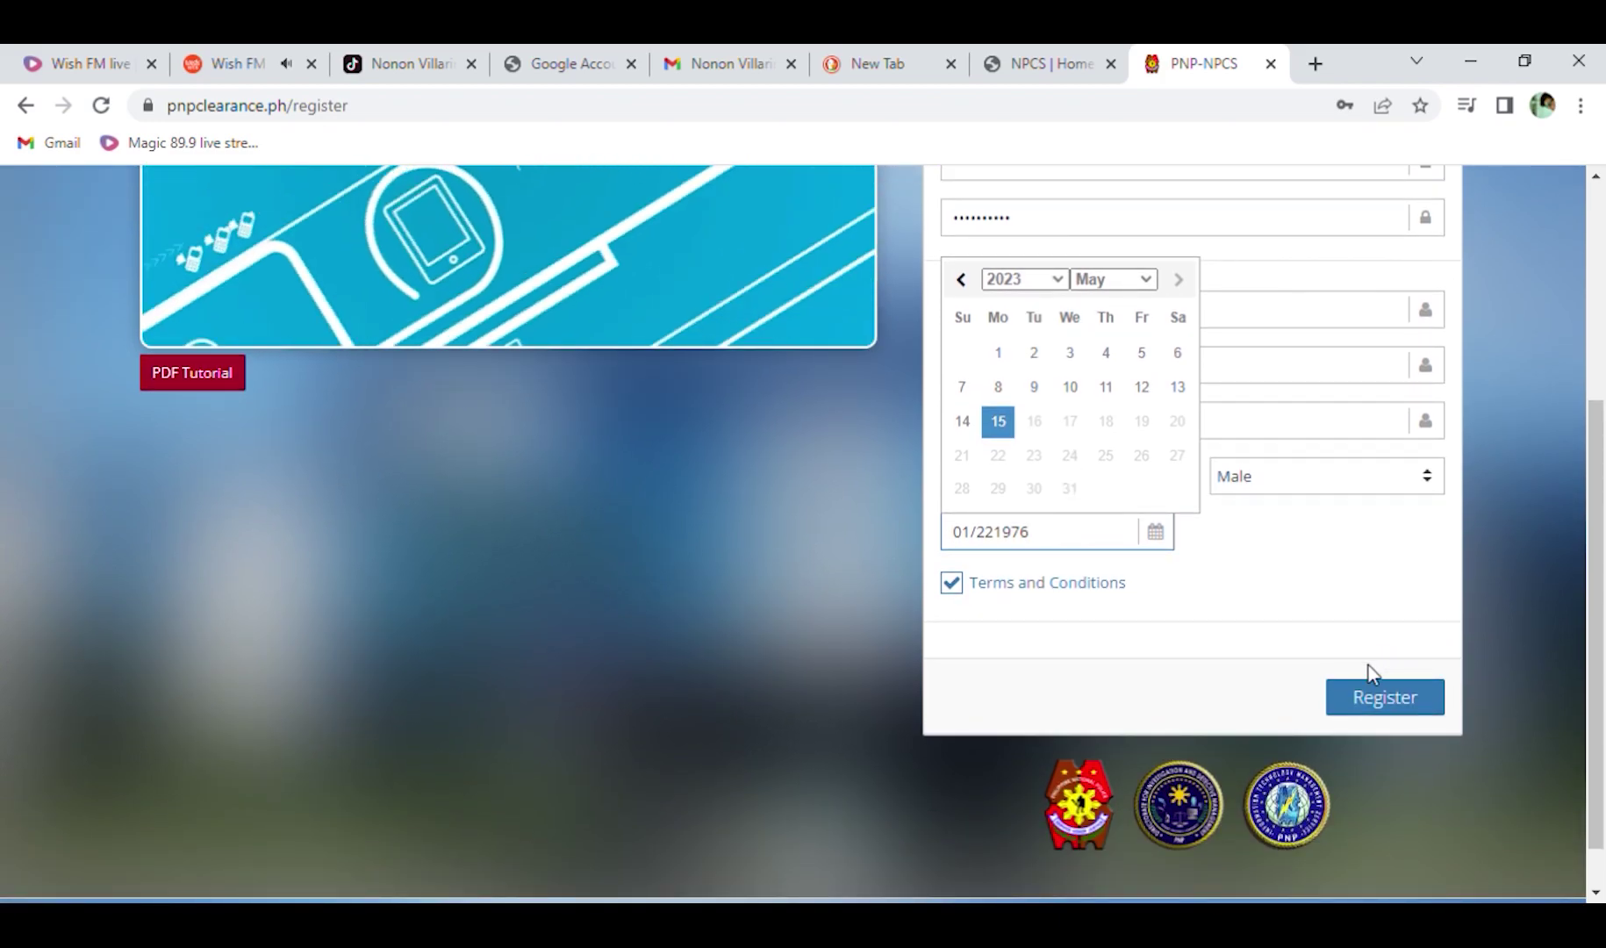
Save the new registration, then sign in with the applicant's e-mail and password.
{"action": "left_click", "coordinate": [1387, 702]}
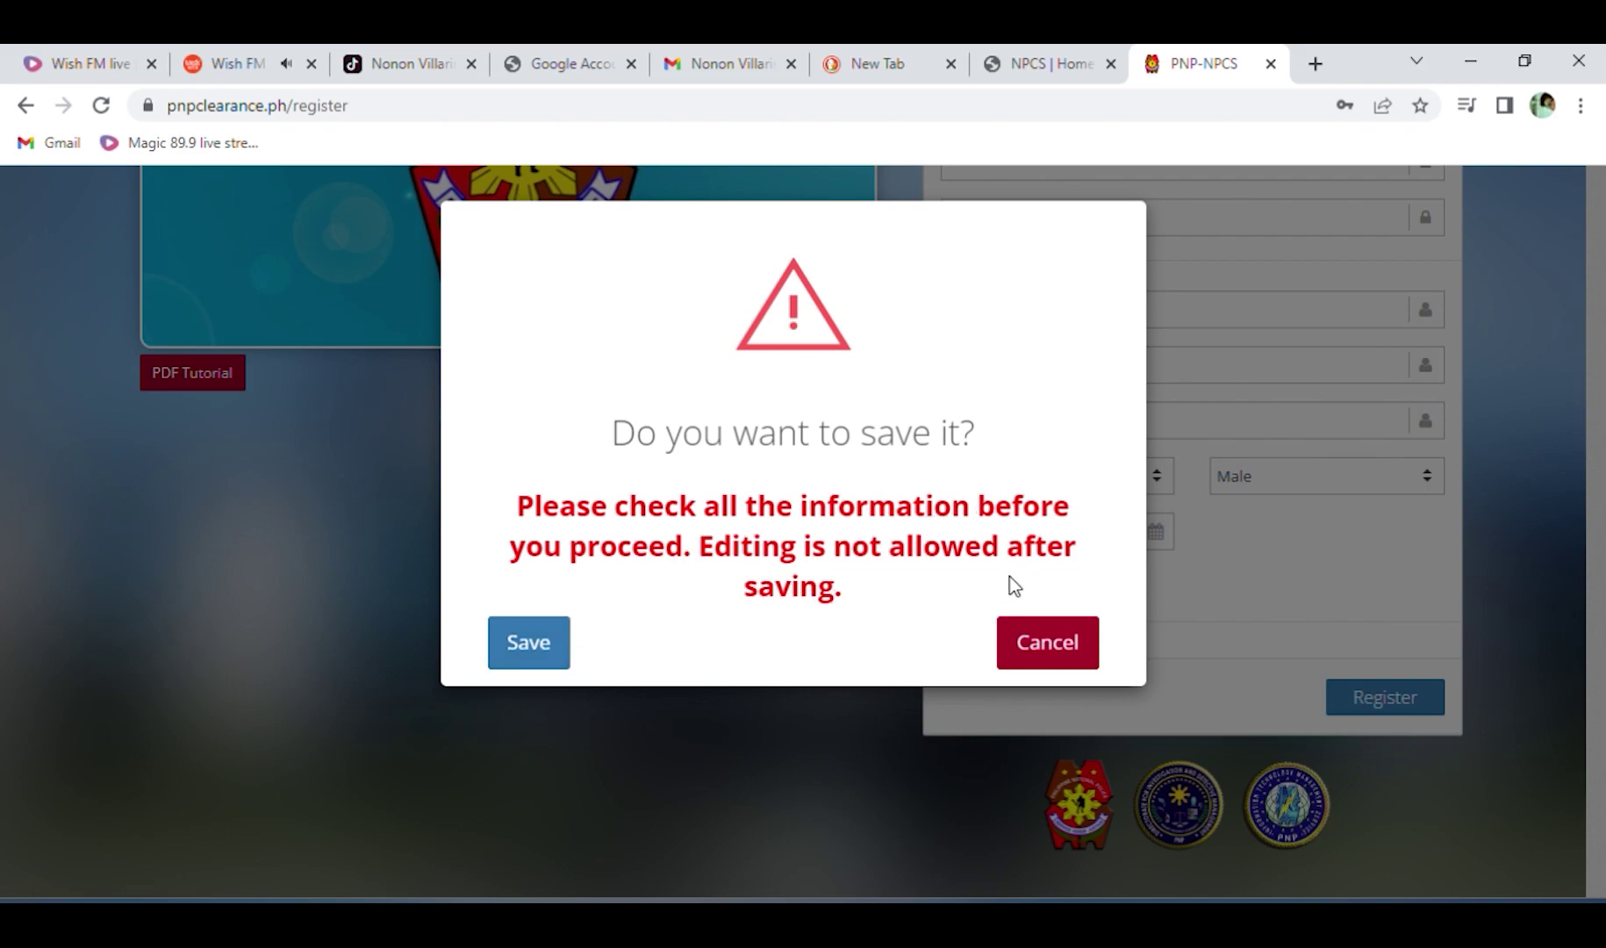
{"action": "left_click", "coordinate": [532, 646]}
{"action": "key", "text": "ctrl+a"}
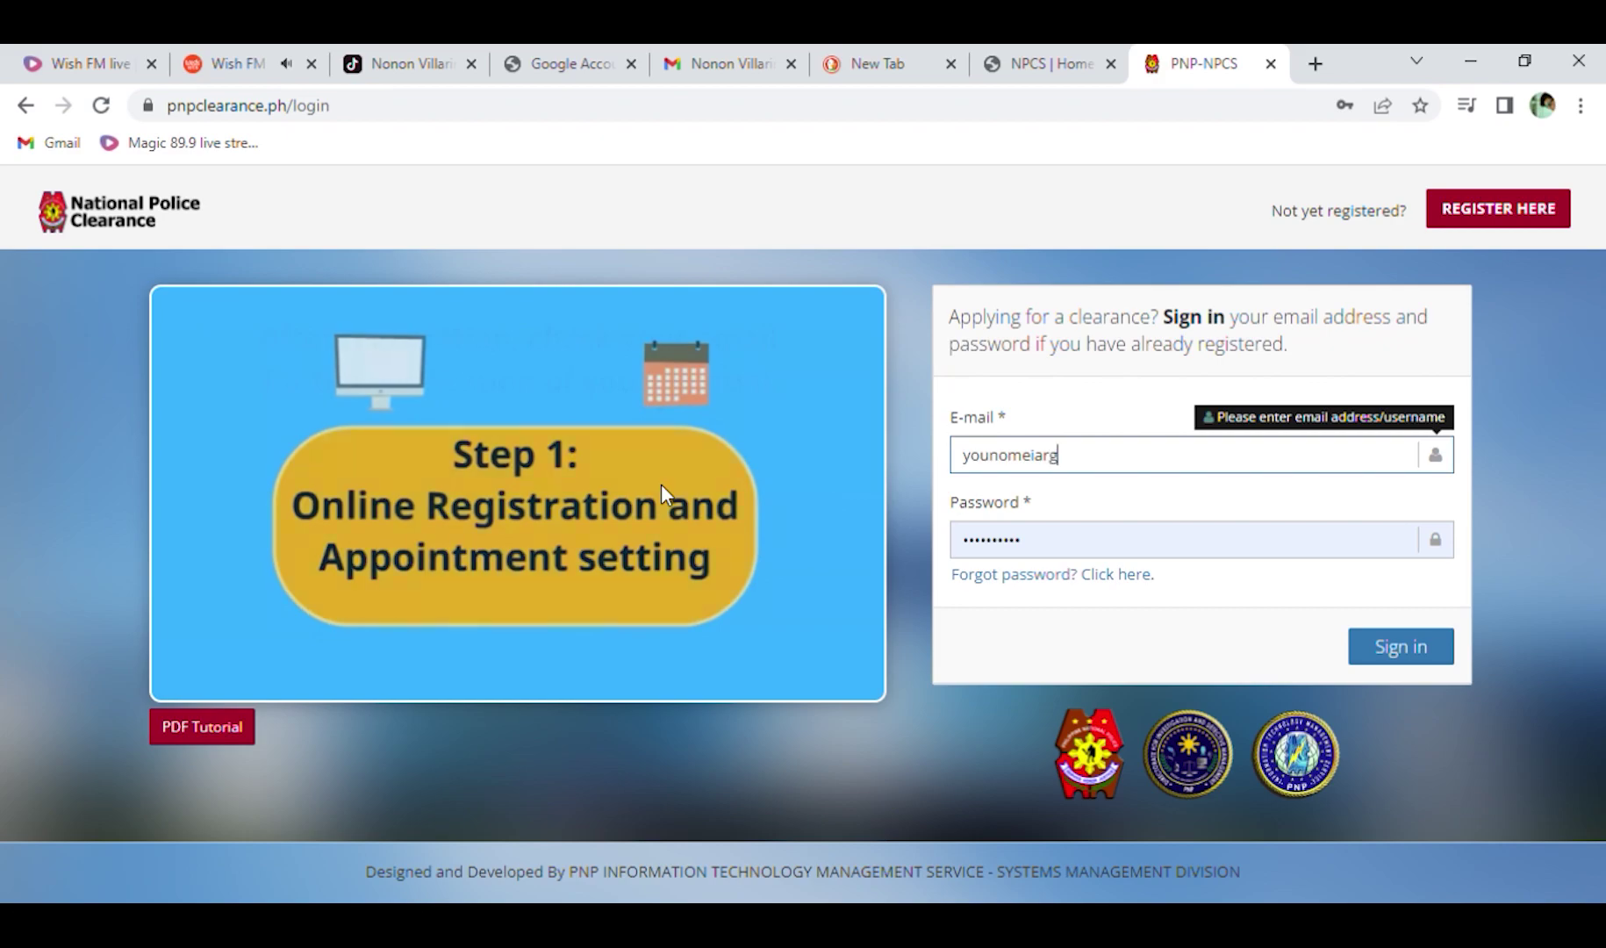
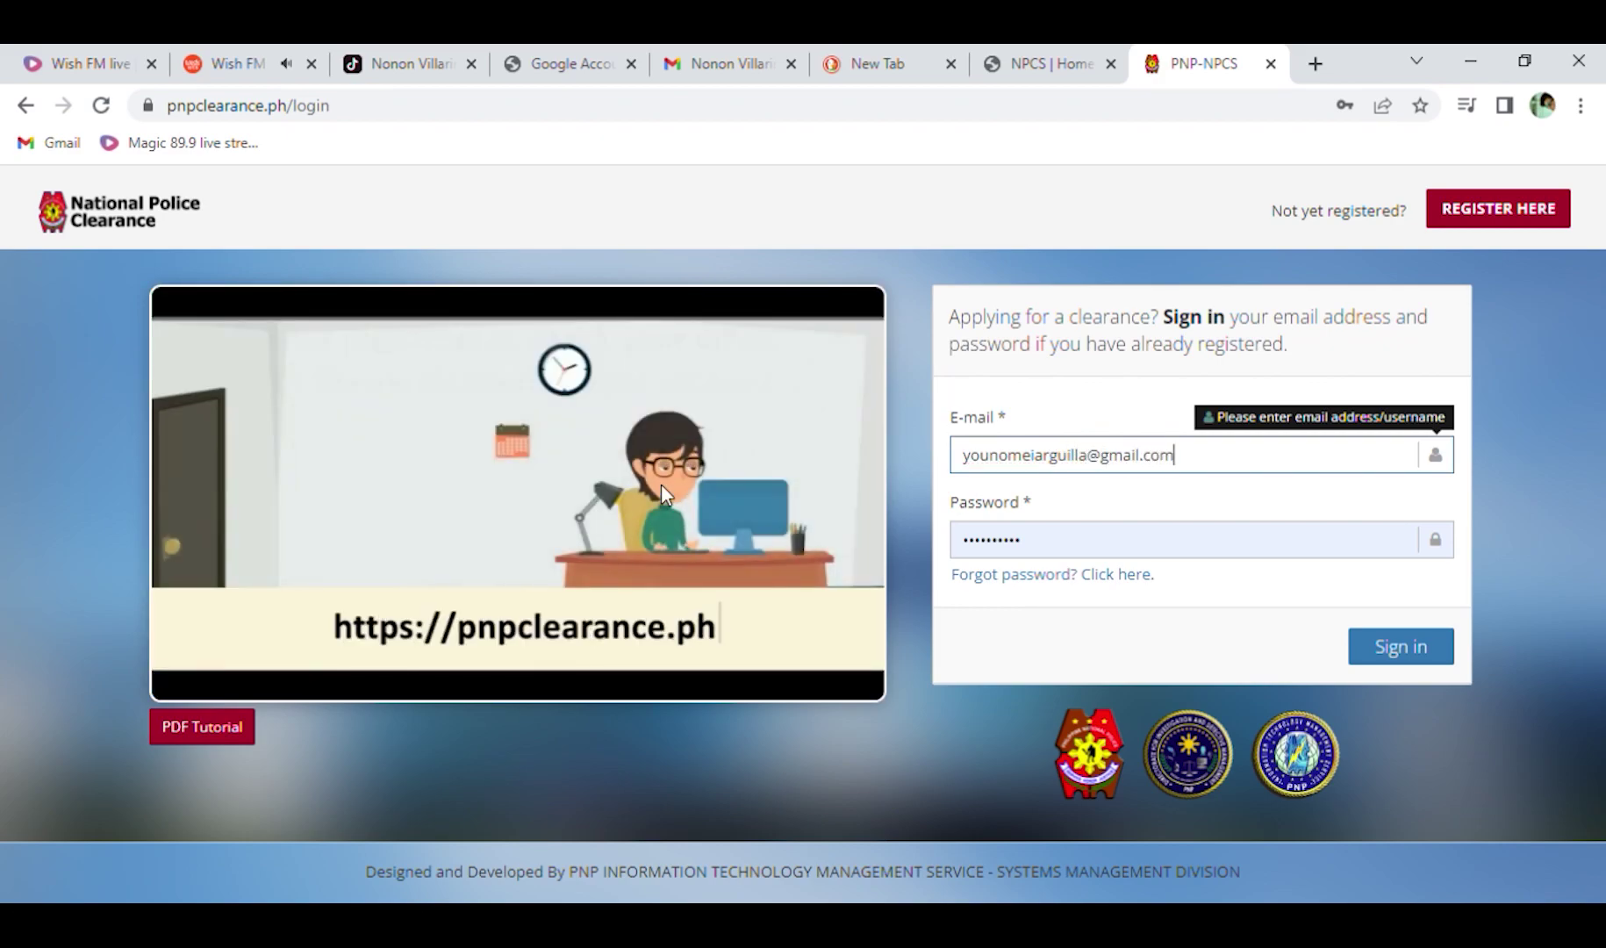
{"action": "key", "text": "Tab"}
{"action": "key", "text": "BackSpace"}
{"action": "type", "text": "•"}
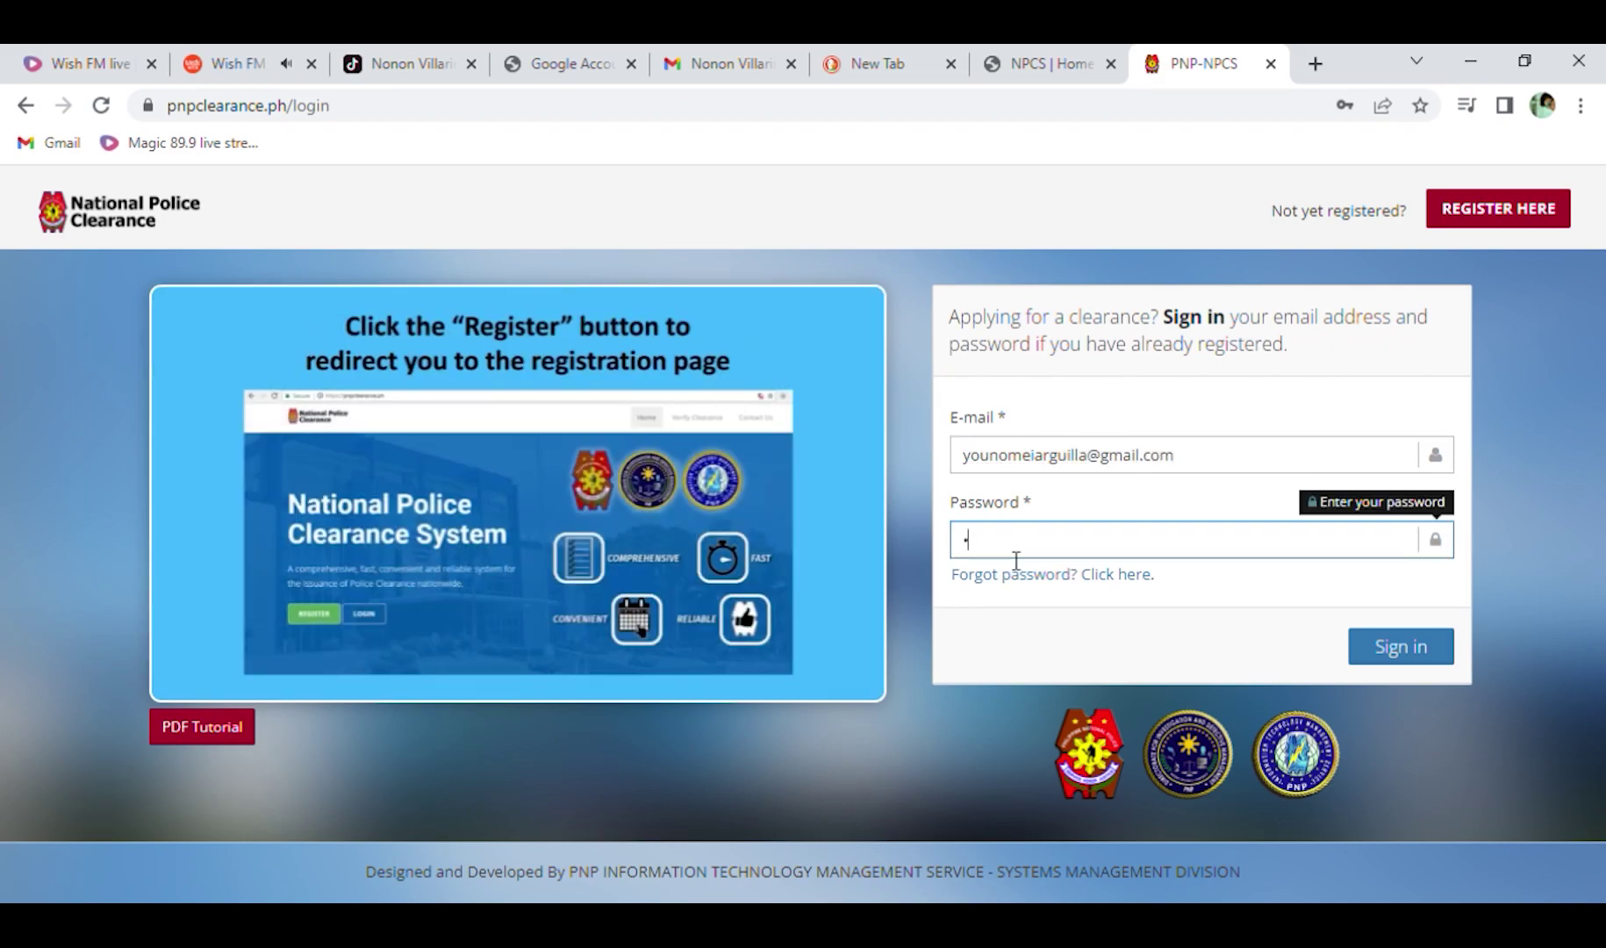
{"action": "type", "text": "••"}
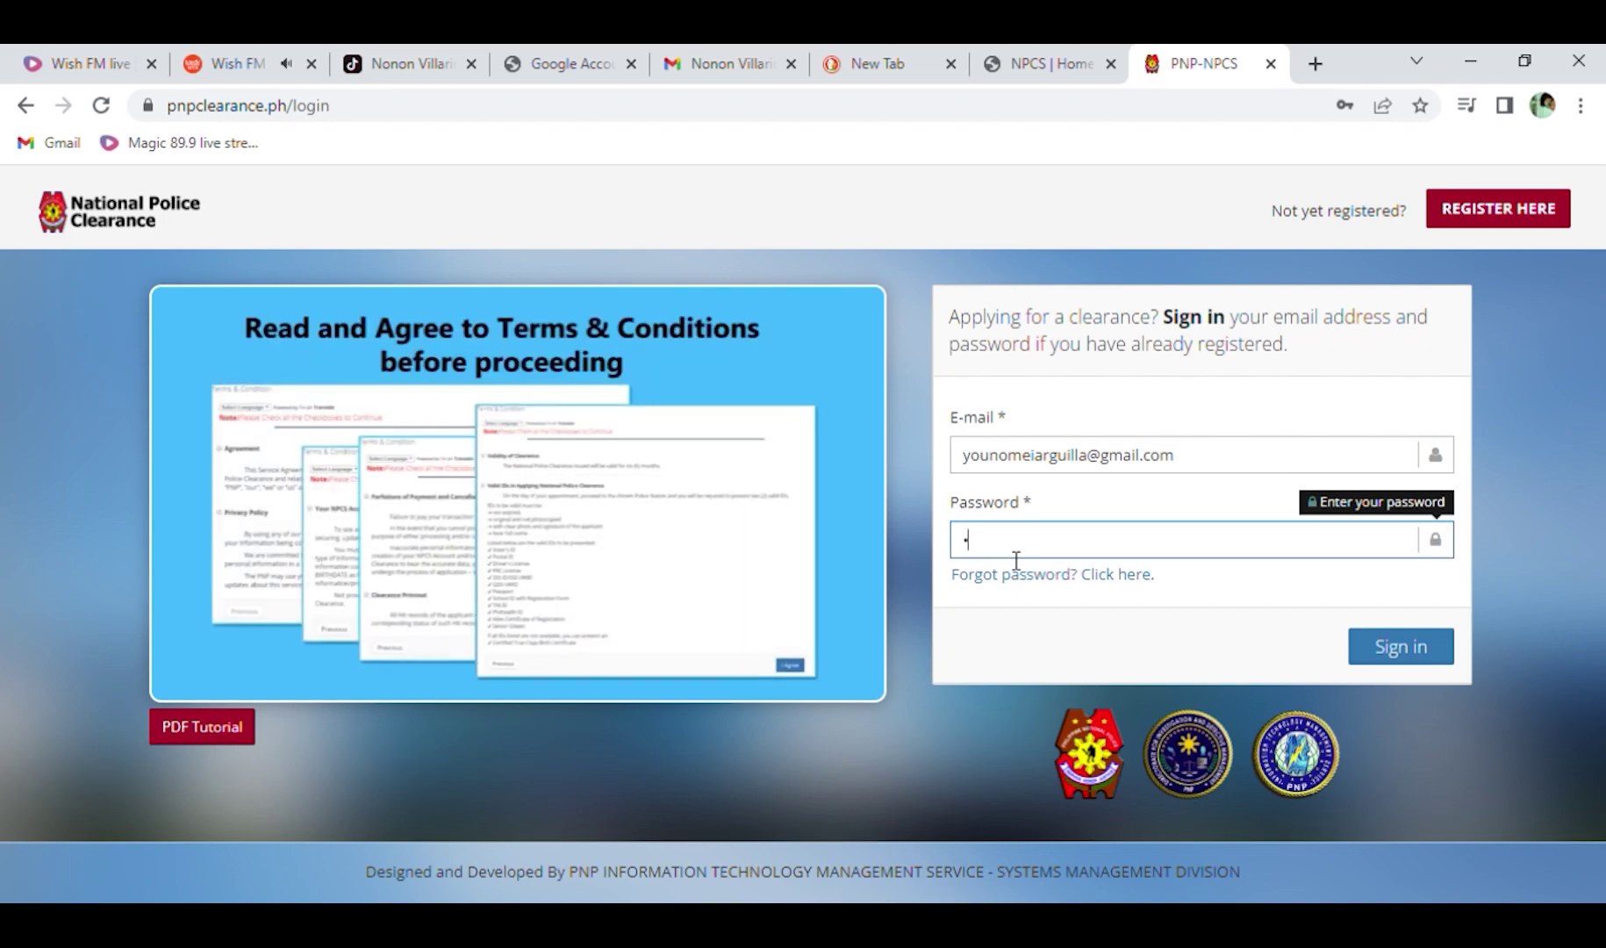
{"action": "type", "text": "••••"}
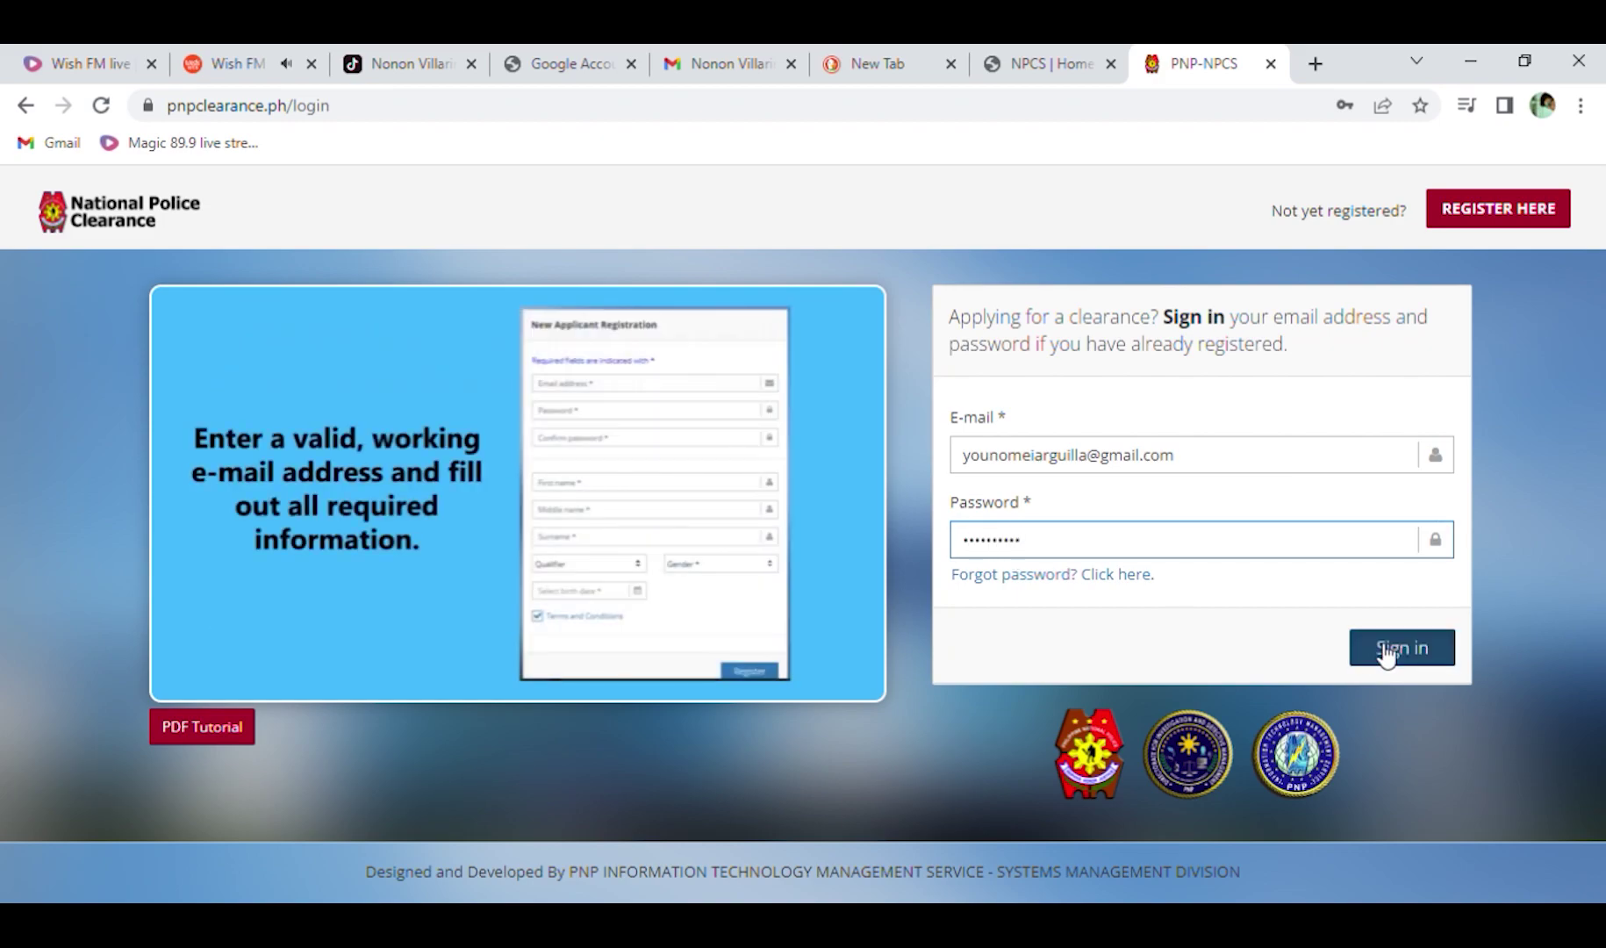
{"action": "left_click", "coordinate": [1381, 650]}
{"action": "left_click", "coordinate": [696, 561]}
Set civil status to Married, nationality to FILIPINO and birth place to BOTOLAN, ZAMBALES.
{"action": "left_click", "coordinate": [667, 654]}
{"action": "left_click", "coordinate": [1262, 553]}
{"action": "left_click", "coordinate": [71, 516]}
{"action": "scroll", "coordinate": [225, 612], "scroll_direction": "down", "scroll_amount": 1}
{"action": "left_click", "coordinate": [333, 657]}
{"action": "scroll", "coordinate": [363, 592], "scroll_direction": "down", "scroll_amount": 15}
{"action": "scroll", "coordinate": [363, 606], "scroll_direction": "up", "scroll_amount": 3}
{"action": "scroll", "coordinate": [247, 495], "scroll_direction": "up", "scroll_amount": 15}
{"action": "scroll", "coordinate": [240, 522], "scroll_direction": "down", "scroll_amount": 10}
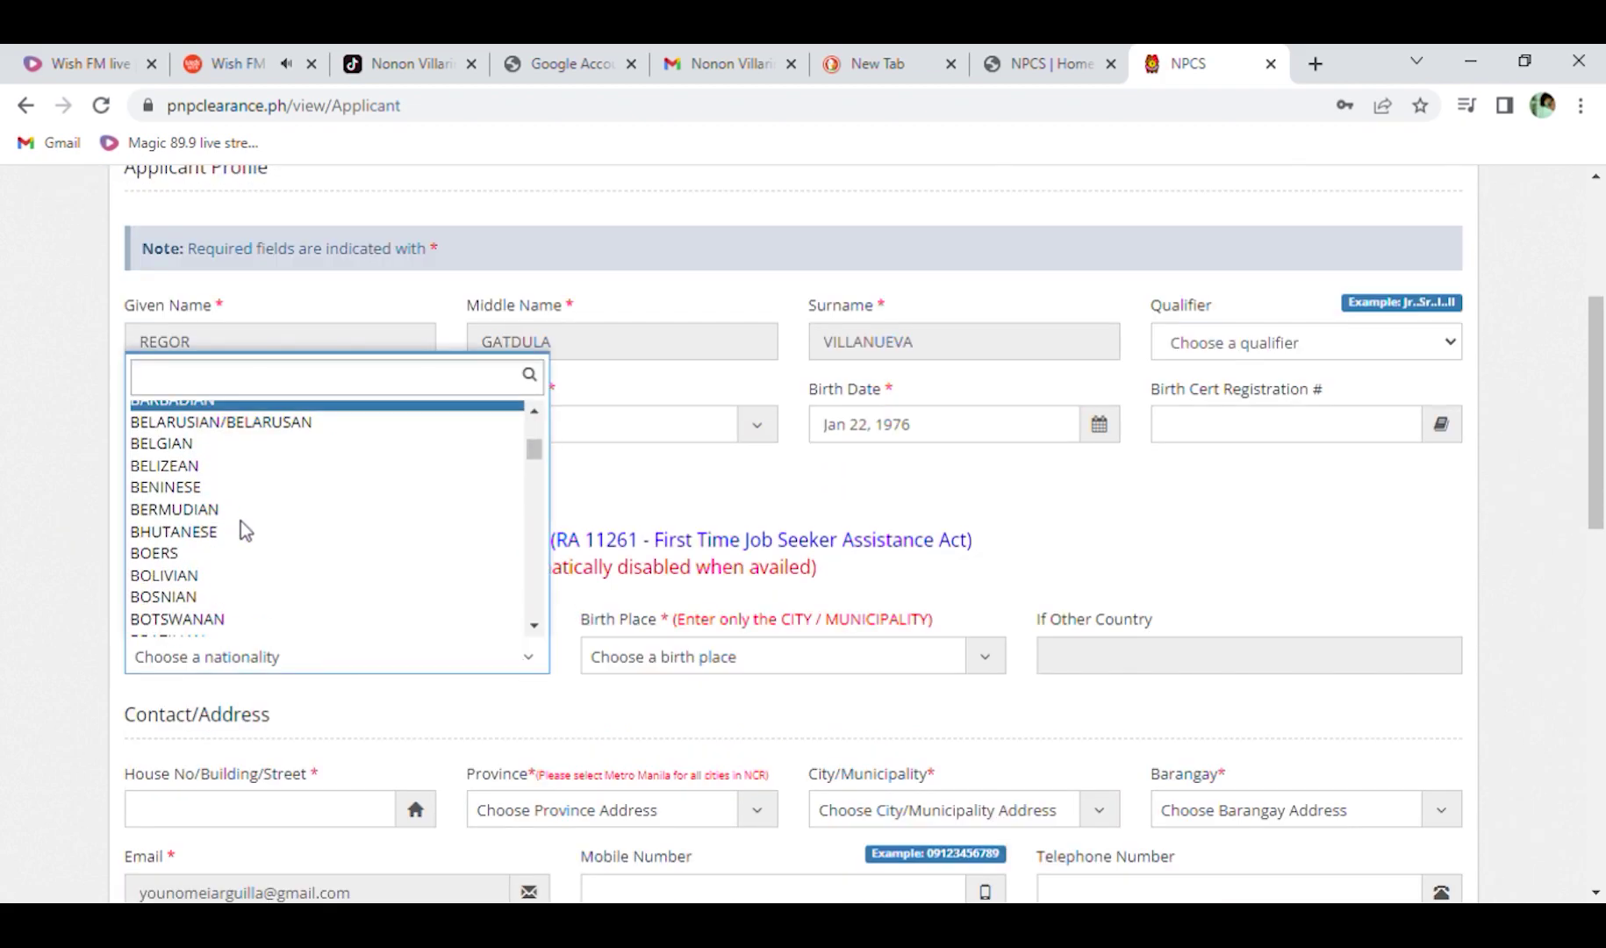
{"action": "left_click", "coordinate": [240, 544]}
{"action": "left_click", "coordinate": [956, 654]}
{"action": "scroll", "coordinate": [957, 615], "scroll_direction": "down", "scroll_amount": 20}
{"action": "type", "text": "boto"}
{"action": "key", "text": "Return"}
Set the residence province to ZAMBALES and city to BOTOLAN, and enter the mobile number.
{"action": "scroll", "coordinate": [790, 676], "scroll_direction": "down", "scroll_amount": 1}
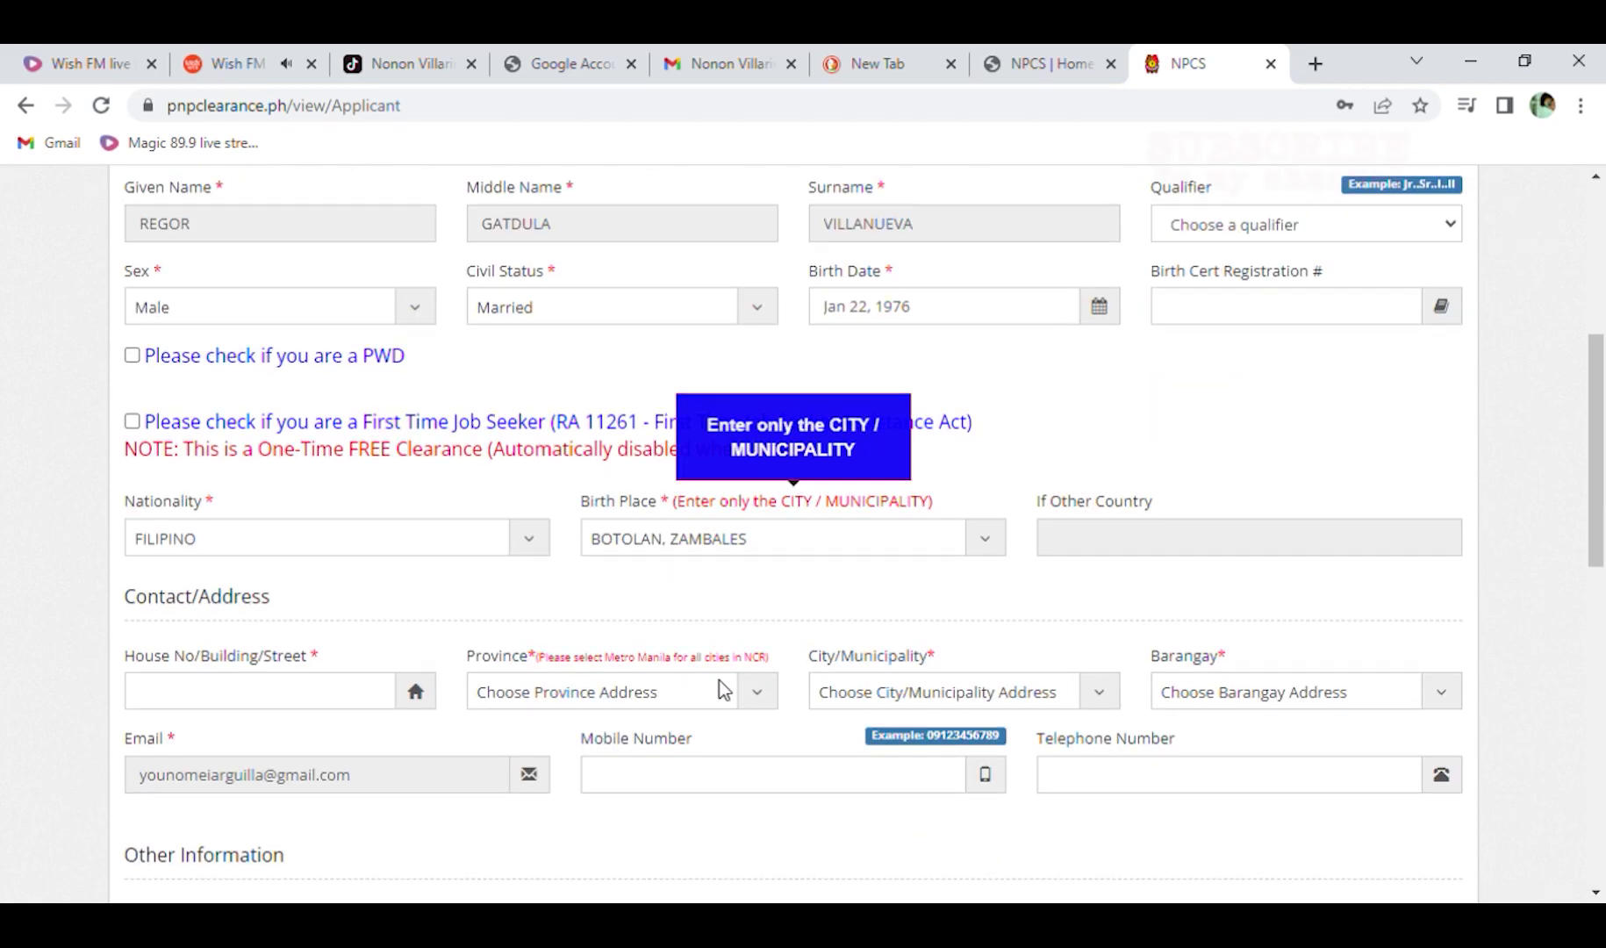
{"action": "scroll", "coordinate": [545, 562], "scroll_direction": "down", "scroll_amount": 1}
{"action": "scroll", "coordinate": [335, 543], "scroll_direction": "down", "scroll_amount": 1}
{"action": "left_click", "coordinate": [702, 457]}
{"action": "type", "text": "zam"}
{"action": "key", "text": "Return"}
{"action": "left_click", "coordinate": [1010, 455]}
{"action": "left_click", "coordinate": [1014, 525]}
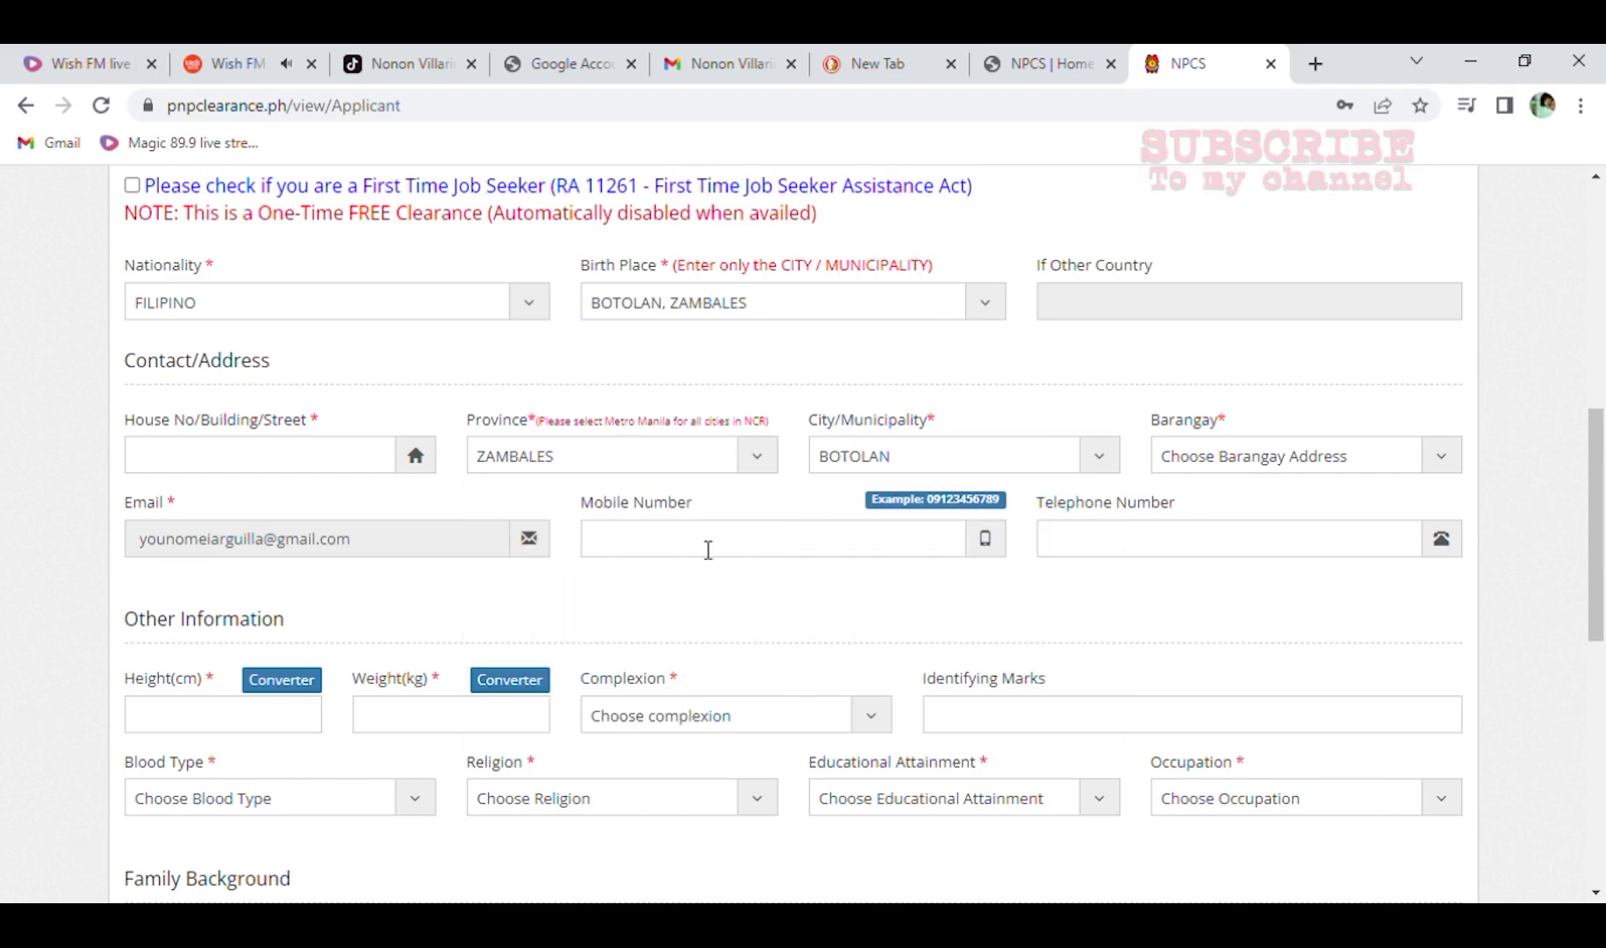
{"action": "left_click", "coordinate": [706, 546]}
Enter height 170 and weight 70, pick a complexion, and put 'none' for identifying marks.
{"action": "scroll", "coordinate": [251, 610], "scroll_direction": "down", "scroll_amount": 1}
{"action": "left_click", "coordinate": [251, 602]}
{"action": "type", "text": "170"}
{"action": "left_click", "coordinate": [472, 610]}
{"action": "type", "text": "5"}
{"action": "key", "text": "BackSpace"}
{"action": "type", "text": "70"}
{"action": "key", "text": "Tab"}
{"action": "key", "text": "f"}
{"action": "key", "text": "Tab"}
{"action": "type", "text": "none"}
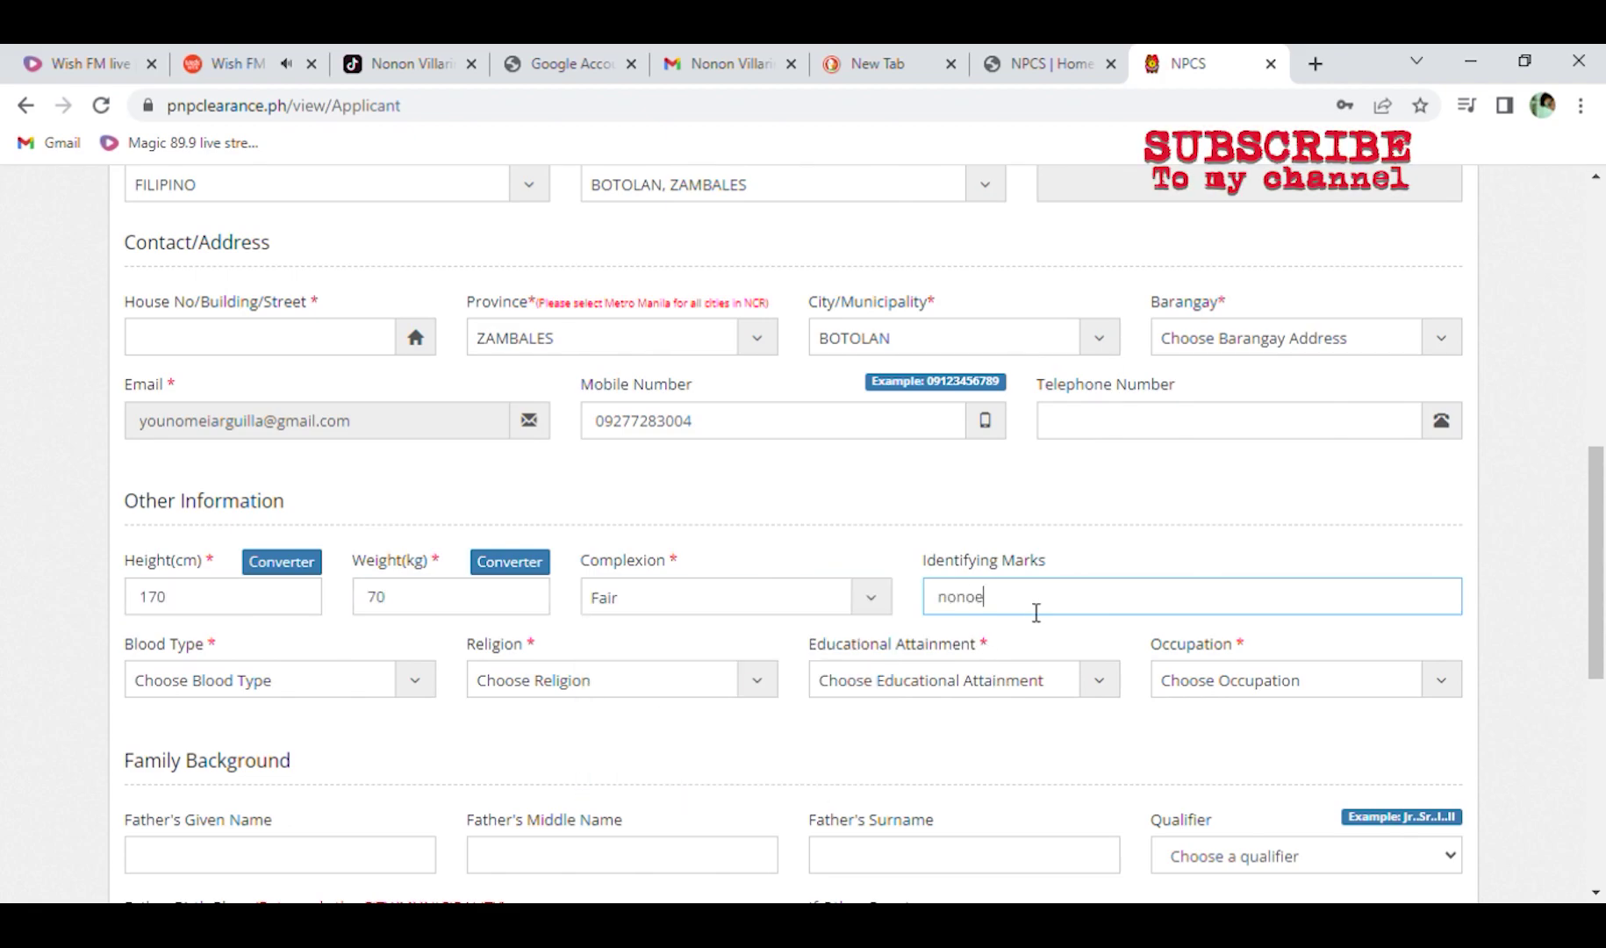
{"action": "key", "text": "Tab"}
Choose O+ as blood type and Roman Catholic as religion.
{"action": "key", "text": "o"}
{"action": "scroll", "coordinate": [751, 665], "scroll_direction": "down", "scroll_amount": 3}
{"action": "key", "text": "Tab"}
{"action": "scroll", "coordinate": [553, 672], "scroll_direction": "down", "scroll_amount": 5}
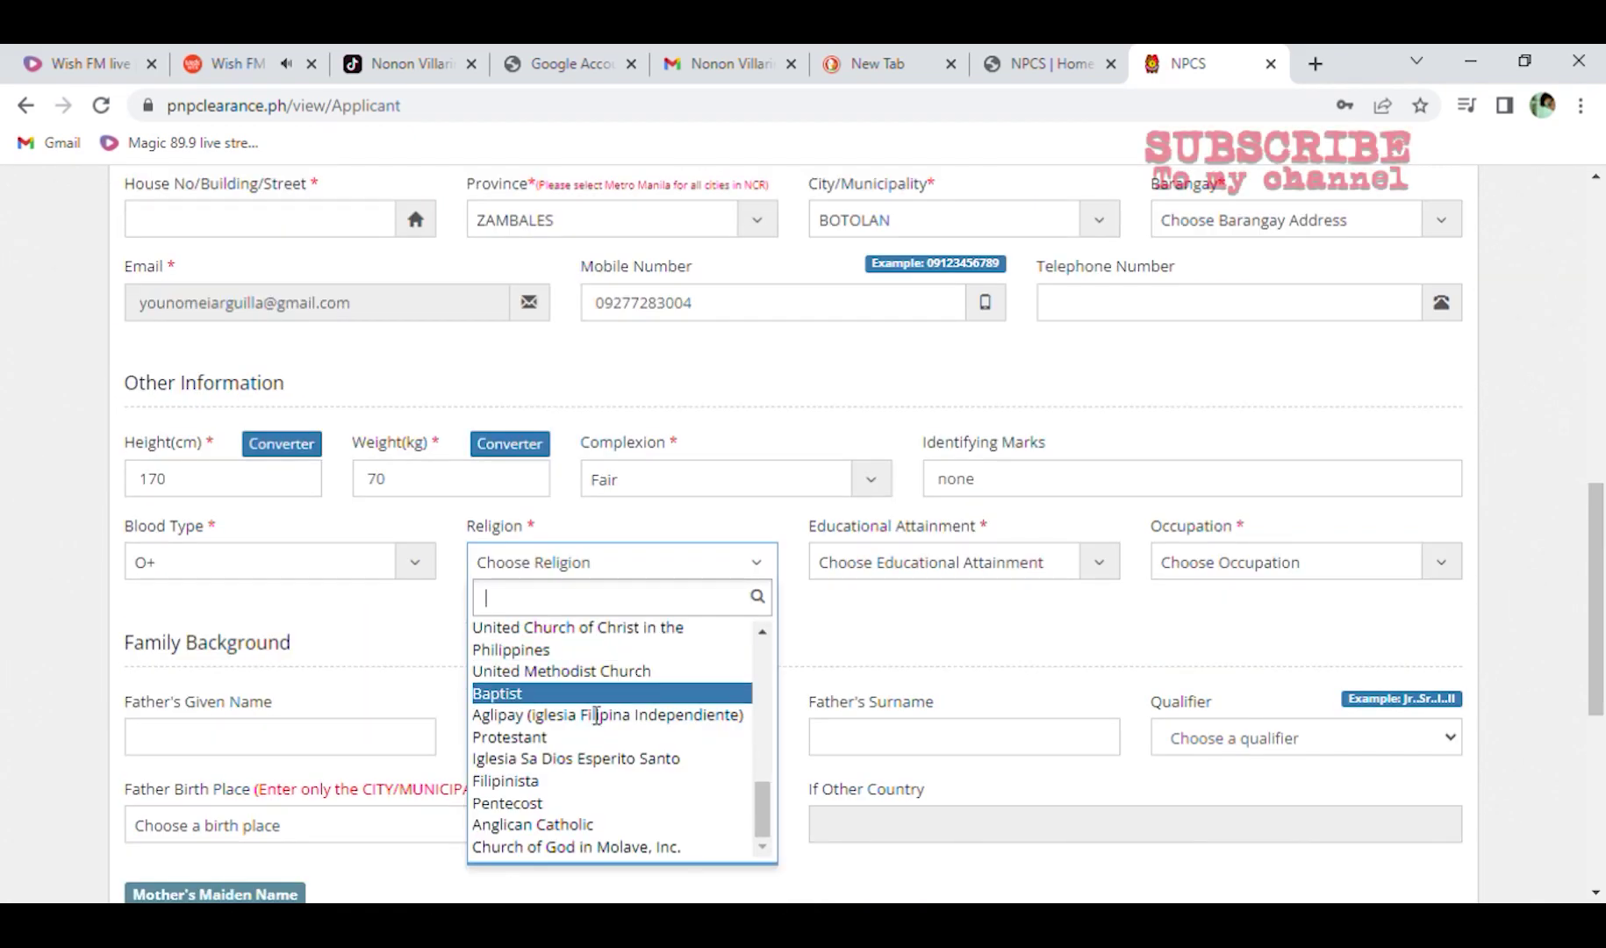
{"action": "scroll", "coordinate": [614, 632], "scroll_direction": "up", "scroll_amount": 5}
{"action": "left_click", "coordinate": [622, 624]}
Enter the father's given name, middle name and surname.
{"action": "left_click", "coordinate": [391, 632]}
{"action": "left_click", "coordinate": [553, 628]}
{"action": "left_click", "coordinate": [814, 624]}
Set the father's birth place to BOTOLAN, ZAMBALES.
{"action": "scroll", "coordinate": [755, 614], "scroll_direction": "down", "scroll_amount": 1}
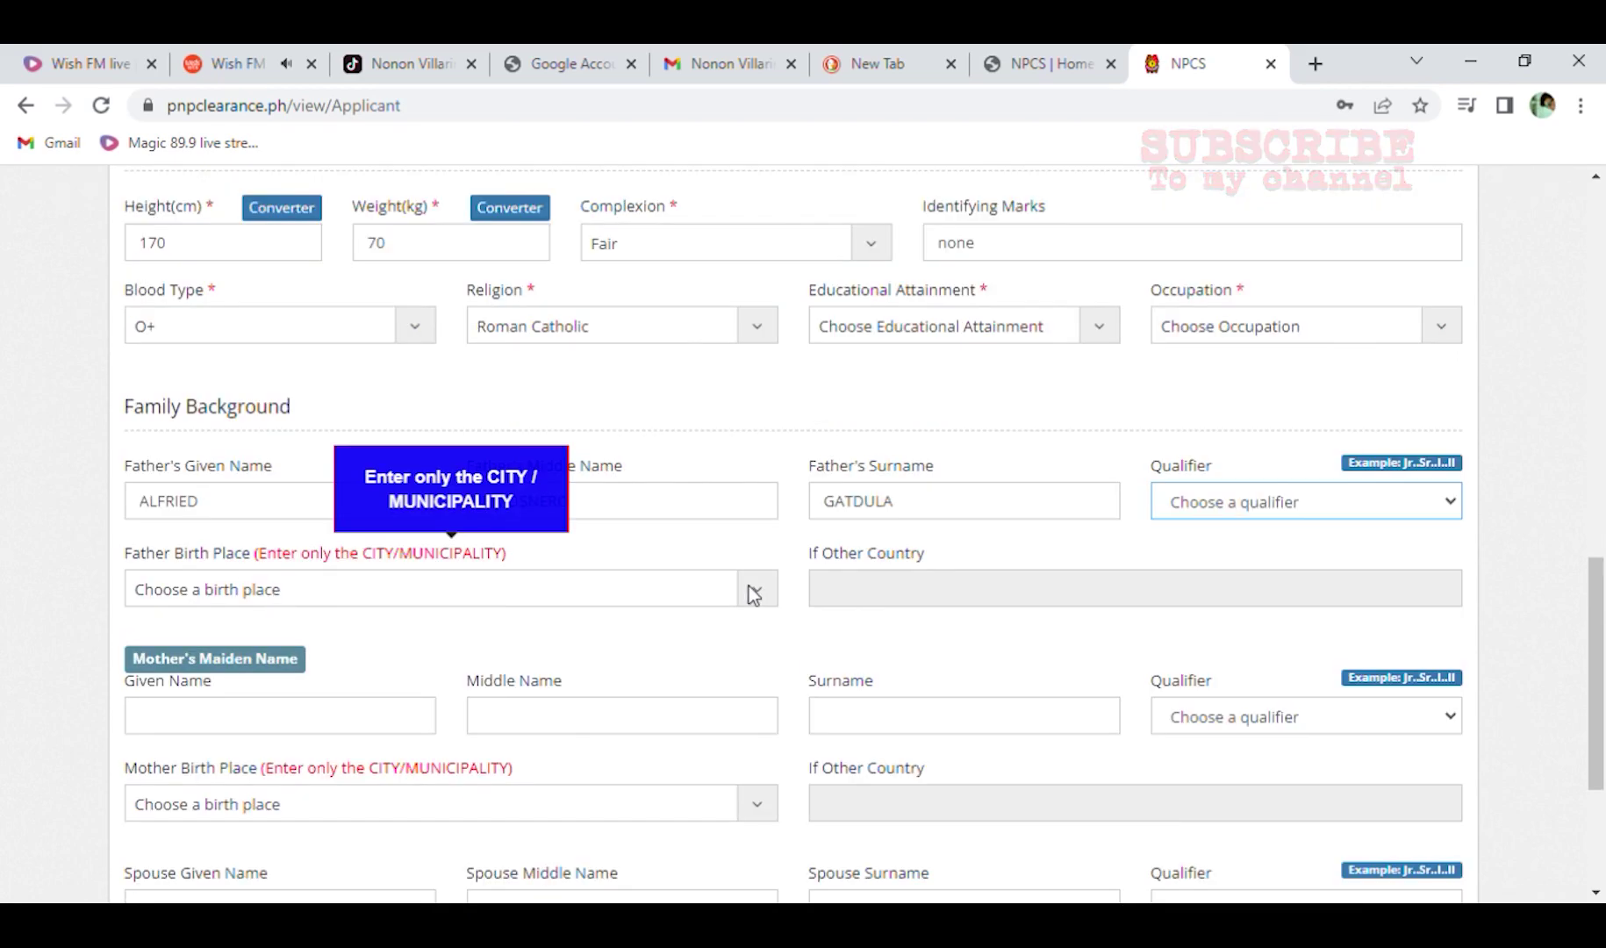
{"action": "left_click", "coordinate": [735, 593]}
{"action": "type", "text": "BOTO"}
{"action": "left_click", "coordinate": [760, 596]}
{"action": "left_click", "coordinate": [760, 597]}
{"action": "type", "text": "BOTOLAN"}
{"action": "scroll", "coordinate": [544, 523], "scroll_direction": "down", "scroll_amount": 1}
{"action": "left_click", "coordinate": [237, 628]}
{"action": "left_click", "coordinate": [338, 486]}
{"action": "scroll", "coordinate": [363, 581], "scroll_direction": "down", "scroll_amount": 20}
{"action": "scroll", "coordinate": [351, 614], "scroll_direction": "up", "scroll_amount": 3}
{"action": "left_click", "coordinate": [342, 481]}
{"action": "left_click", "coordinate": [343, 481]}
{"action": "left_click", "coordinate": [342, 481]}
{"action": "left_click", "coordinate": [439, 474]}
{"action": "scroll", "coordinate": [441, 615], "scroll_direction": "down", "scroll_amount": 20}
{"action": "scroll", "coordinate": [439, 619], "scroll_direction": "down", "scroll_amount": 15}
{"action": "scroll", "coordinate": [409, 638], "scroll_direction": "up", "scroll_amount": 2}
{"action": "left_click", "coordinate": [409, 638]}
{"action": "left_click", "coordinate": [389, 485]}
{"action": "type", "text": "B"}
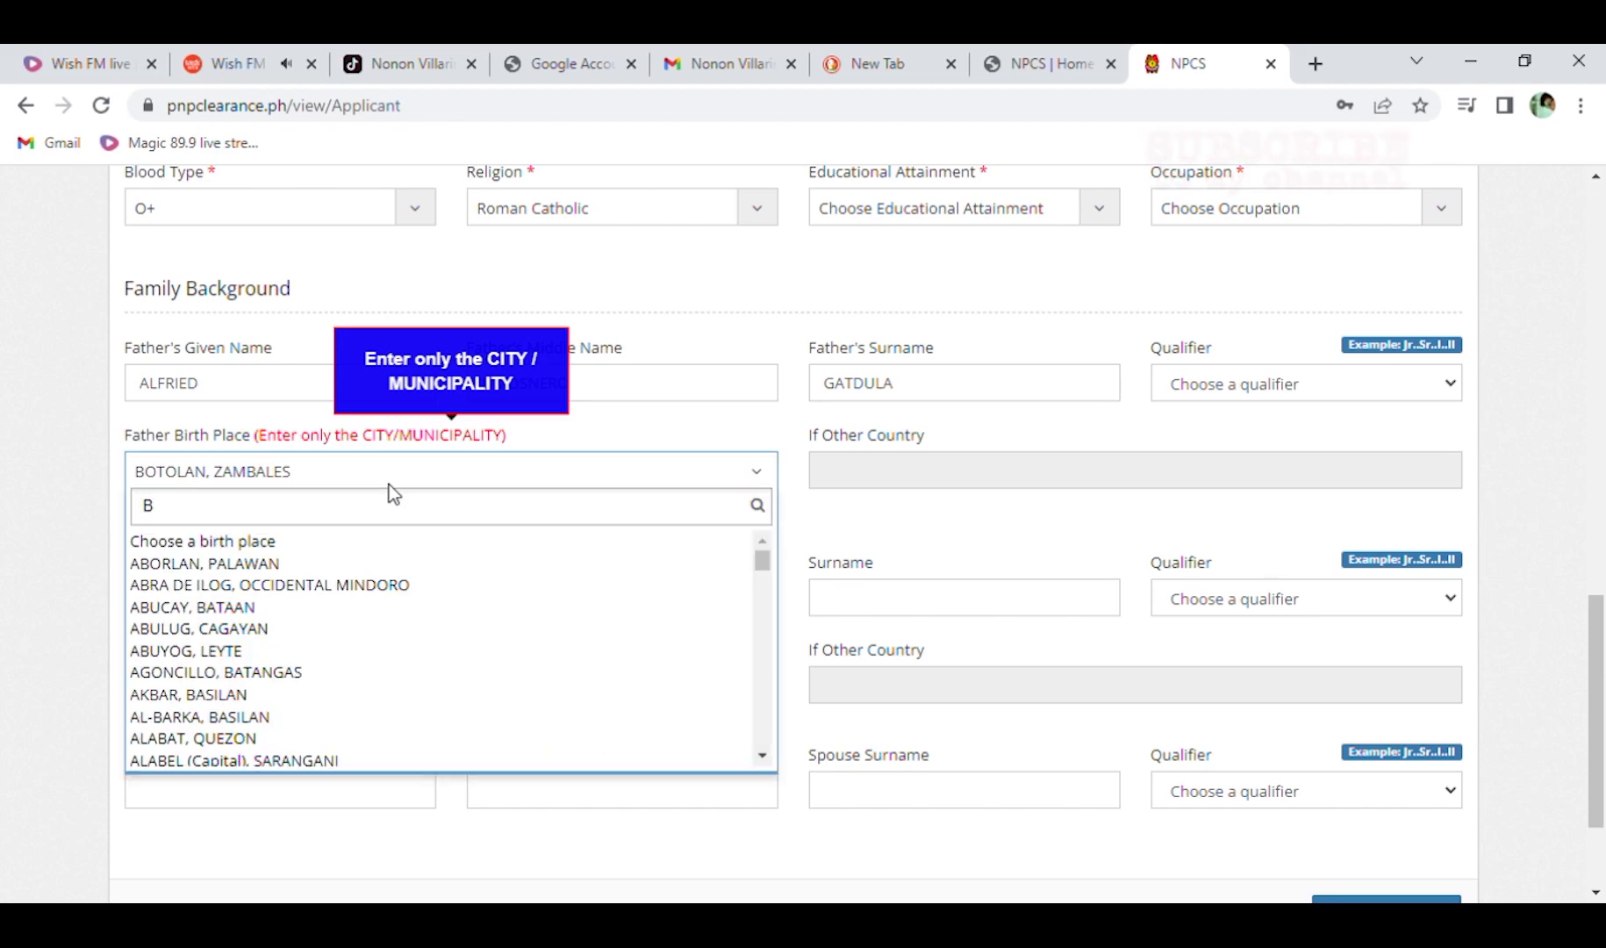
{"action": "type", "text": "OTOLAN"}
{"action": "left_click", "coordinate": [402, 537]}
Enter the mother's full name and set her birth place to BOTOLAN, ZAMBALES.
{"action": "left_click", "coordinate": [214, 611]}
{"action": "left_click", "coordinate": [516, 606]}
{"action": "left_click", "coordinate": [879, 604]}
{"action": "left_click", "coordinate": [436, 689]}
{"action": "type", "text": "BOT"}
{"action": "left_click", "coordinate": [309, 653]}
Enter the spouse's given name, middle name and surname.
{"action": "key", "text": "Tab"}
{"action": "scroll", "coordinate": [897, 550], "scroll_direction": "down", "scroll_amount": 2}
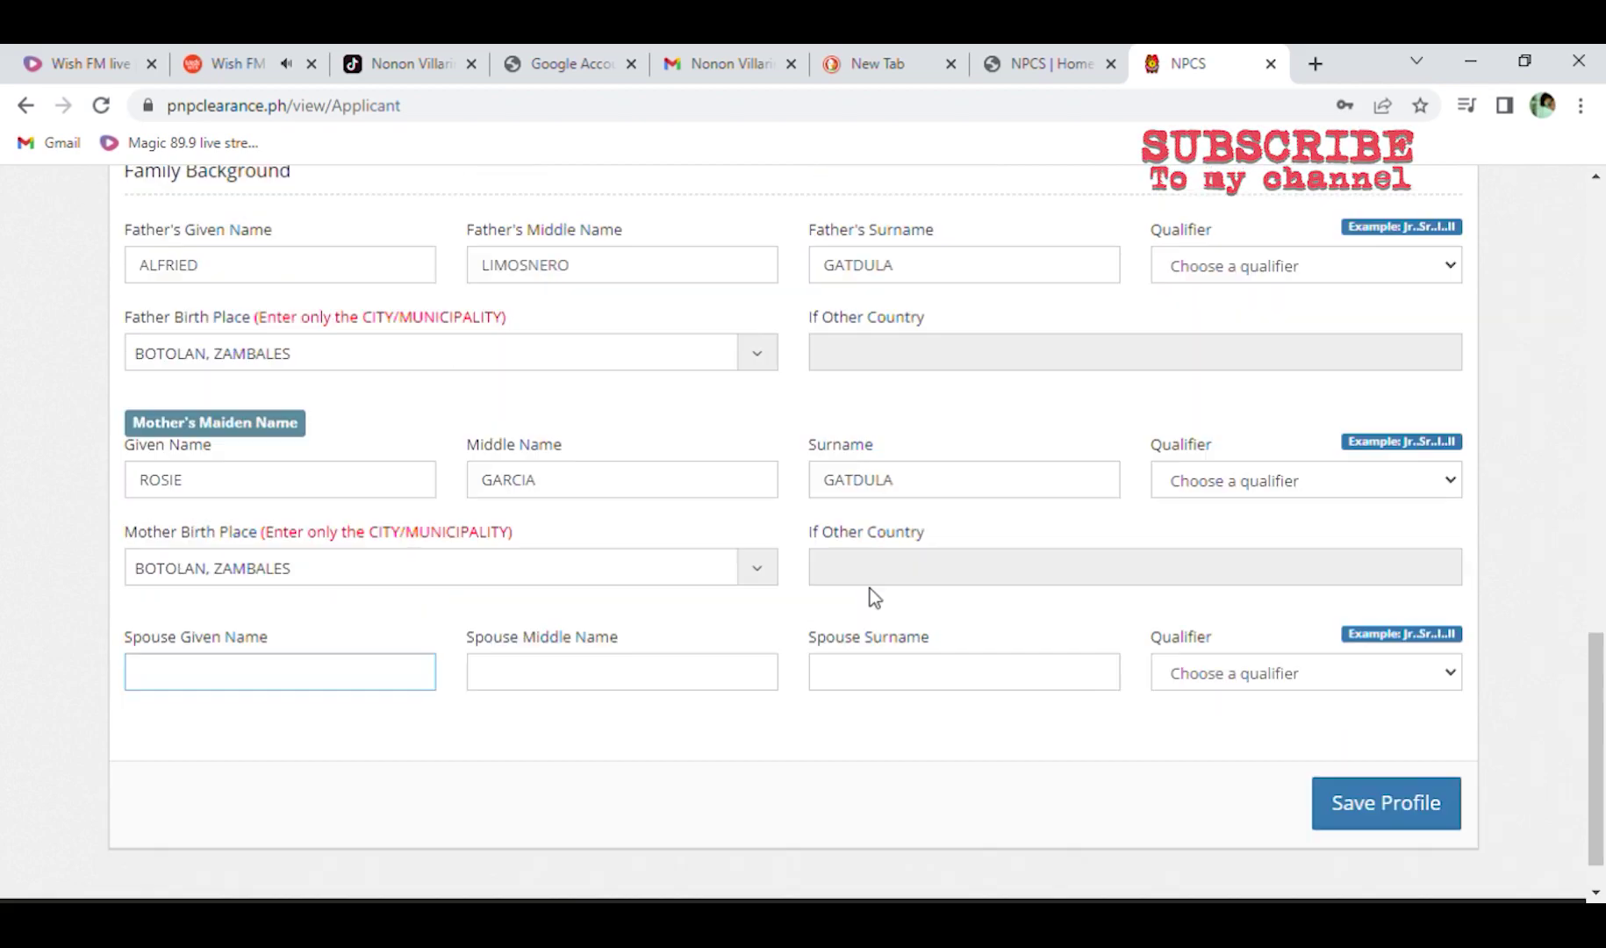
{"action": "left_click", "coordinate": [524, 689]}
{"action": "left_click", "coordinate": [865, 681]}
{"action": "scroll", "coordinate": [1300, 767], "scroll_direction": "down", "scroll_amount": 1}
Fill the fields flagged on save: barangay Bangan, Vocational education, occupation Farmer.
{"action": "left_click", "coordinate": [1343, 755]}
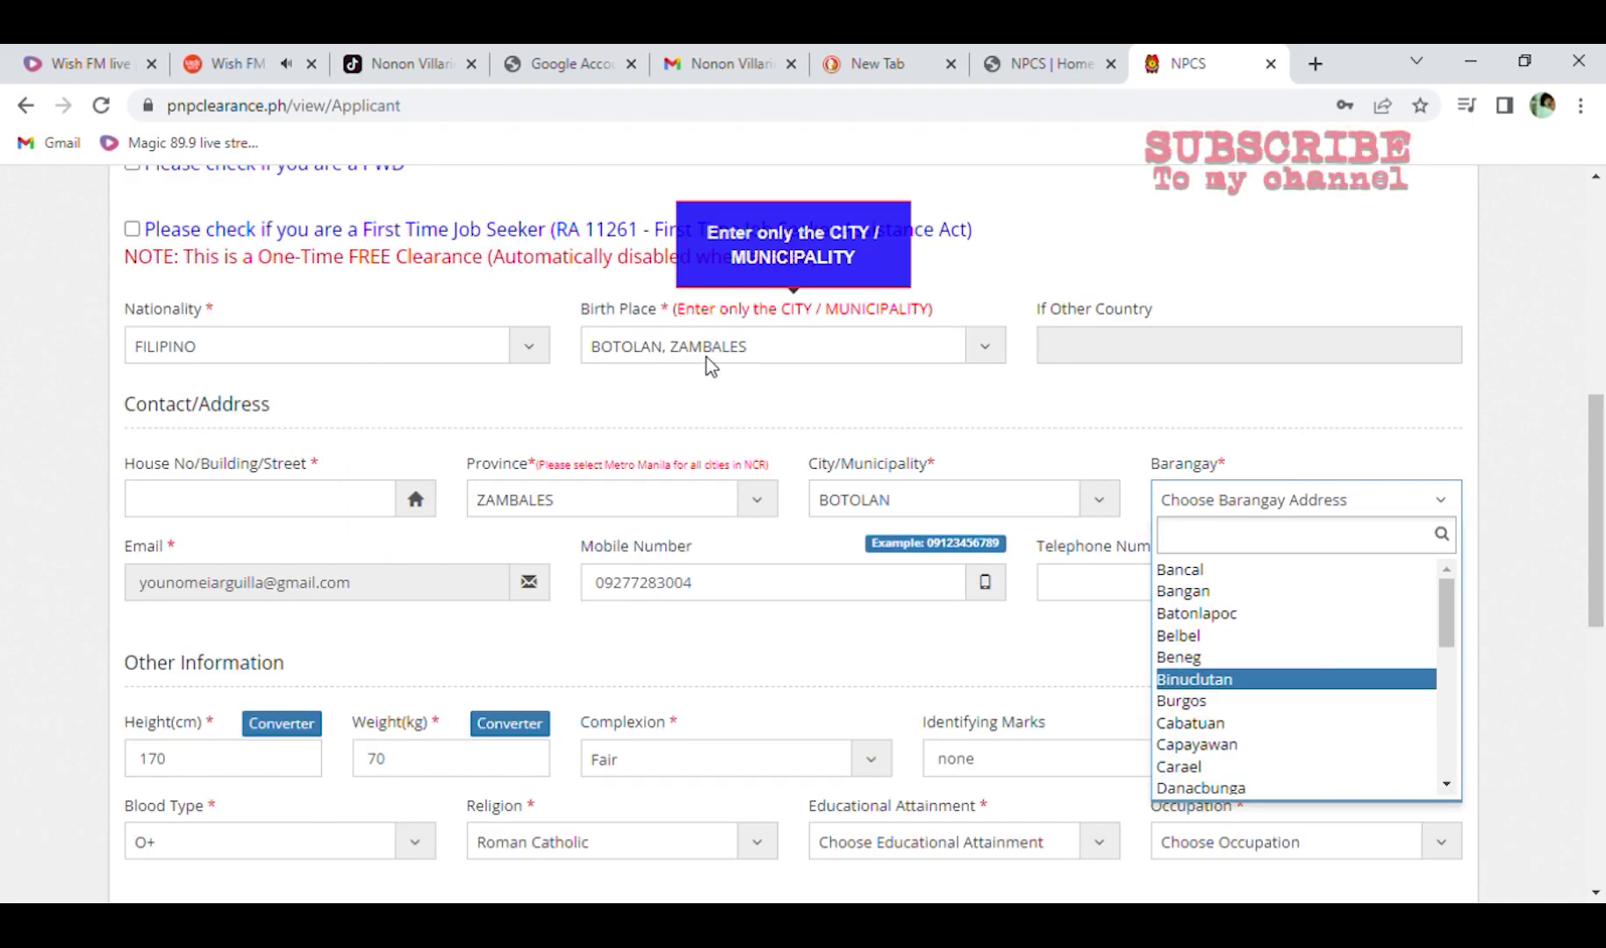
{"action": "left_click", "coordinate": [1176, 592]}
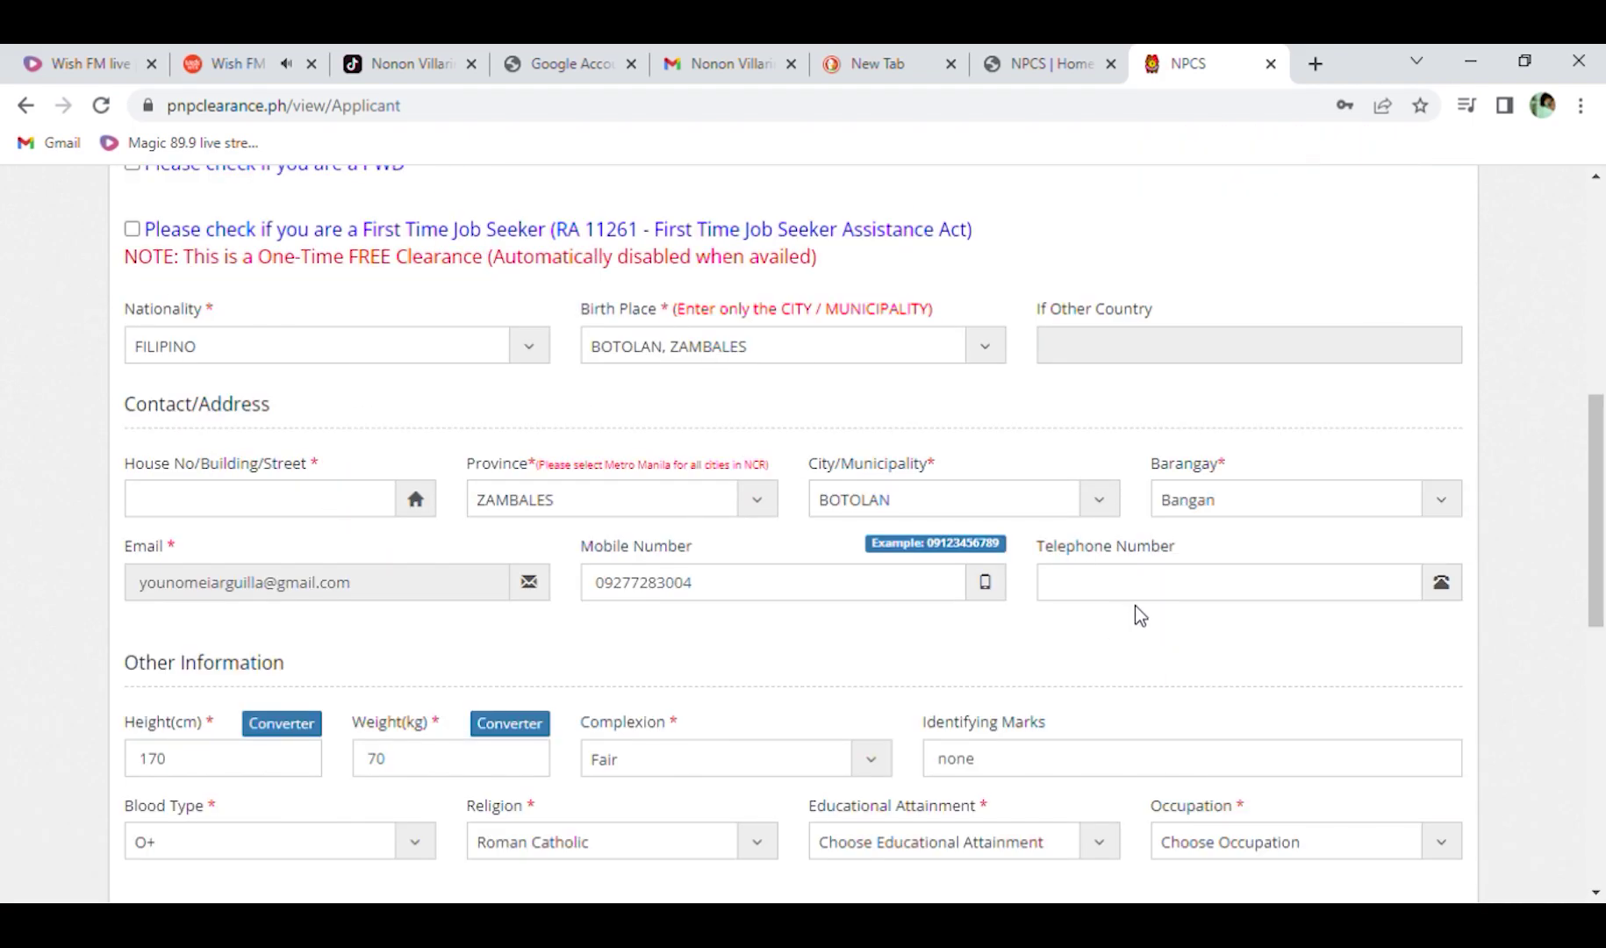
{"action": "scroll", "coordinate": [905, 702], "scroll_direction": "down", "scroll_amount": 5}
{"action": "left_click", "coordinate": [855, 664]}
{"action": "left_click", "coordinate": [1444, 382]}
{"action": "scroll", "coordinate": [1288, 595], "scroll_direction": "down", "scroll_amount": 3}
{"action": "scroll", "coordinate": [1289, 598], "scroll_direction": "down", "scroll_amount": 5}
{"action": "scroll", "coordinate": [1288, 598], "scroll_direction": "up", "scroll_amount": 5}
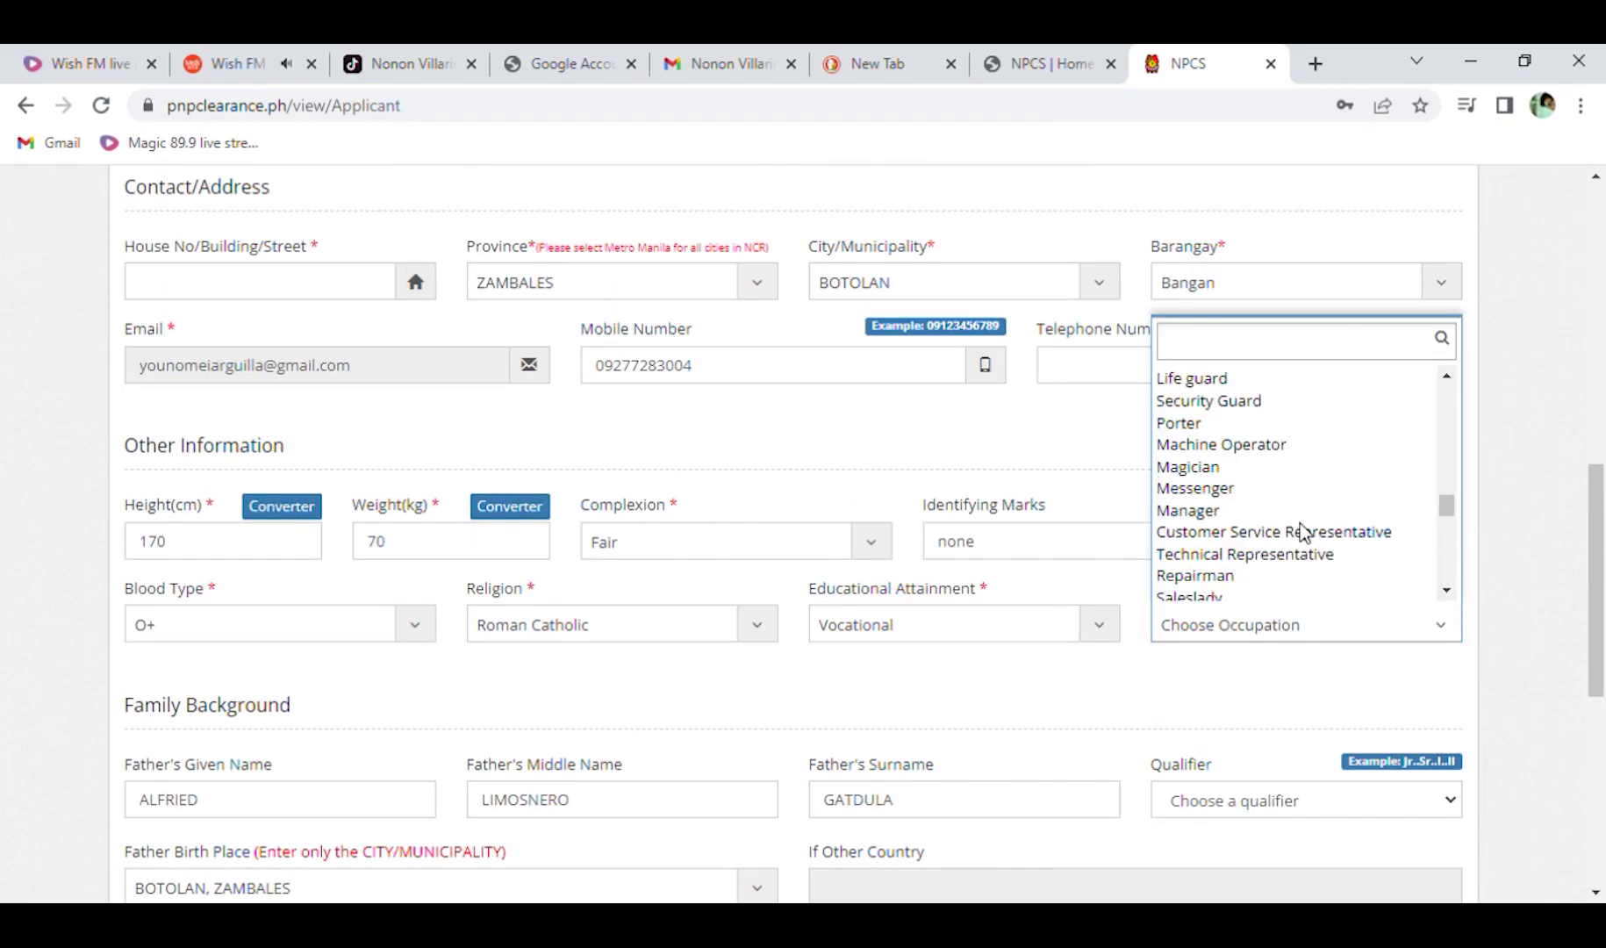
{"action": "scroll", "coordinate": [1256, 483], "scroll_direction": "up", "scroll_amount": 3}
{"action": "left_click", "coordinate": [1181, 378]}
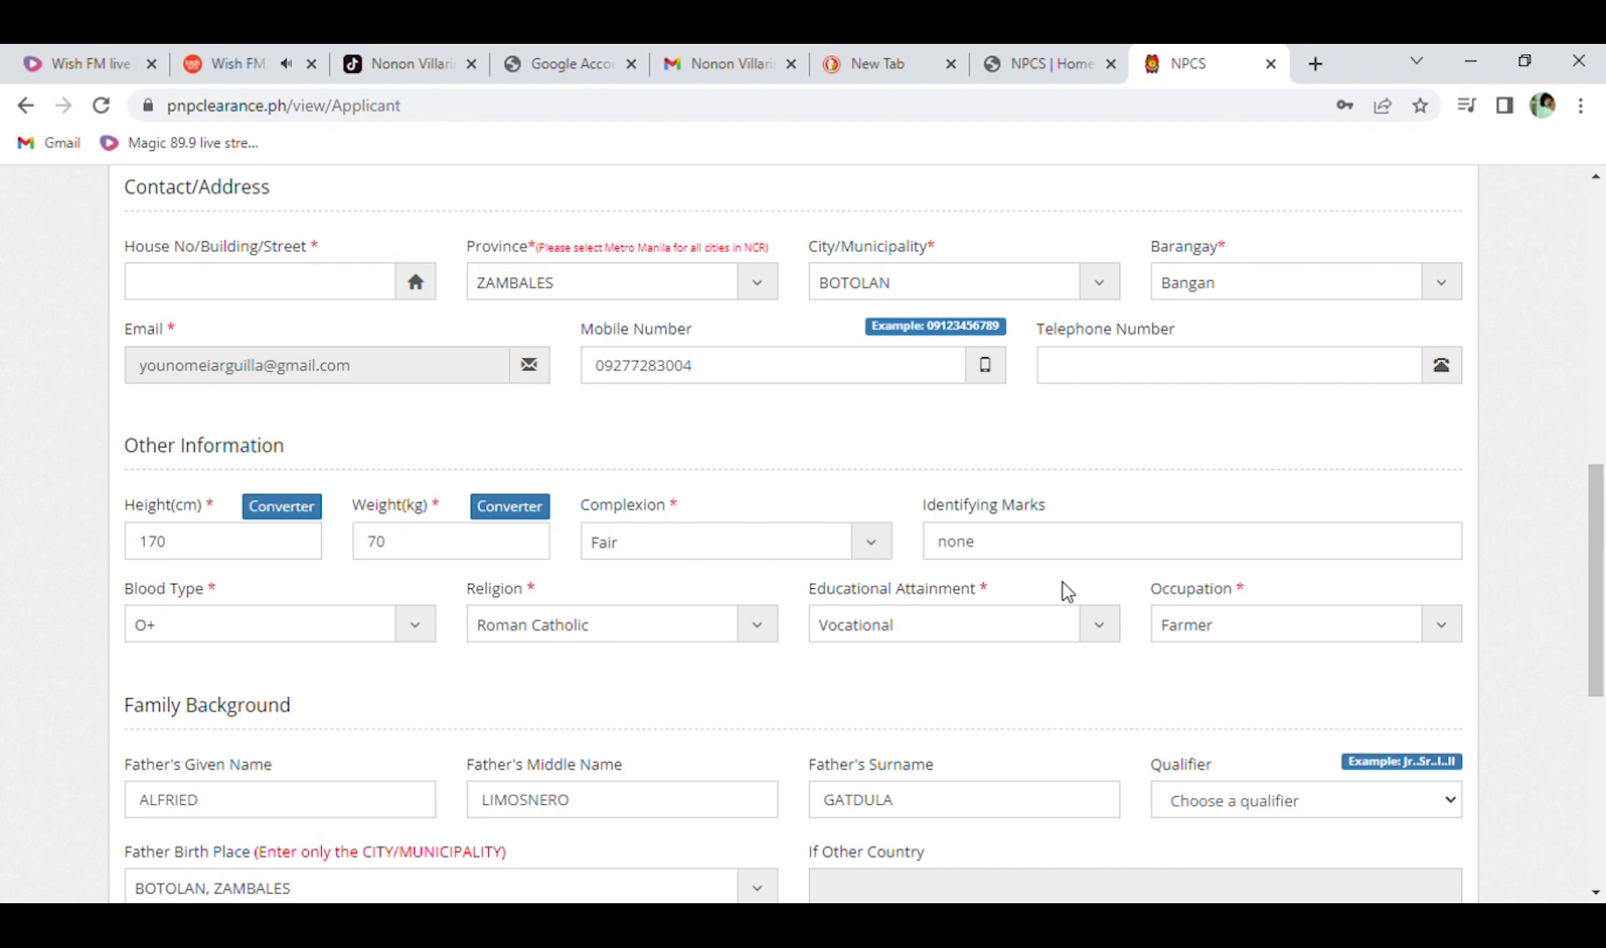
{"action": "scroll", "coordinate": [1063, 581], "scroll_direction": "down", "scroll_amount": 6}
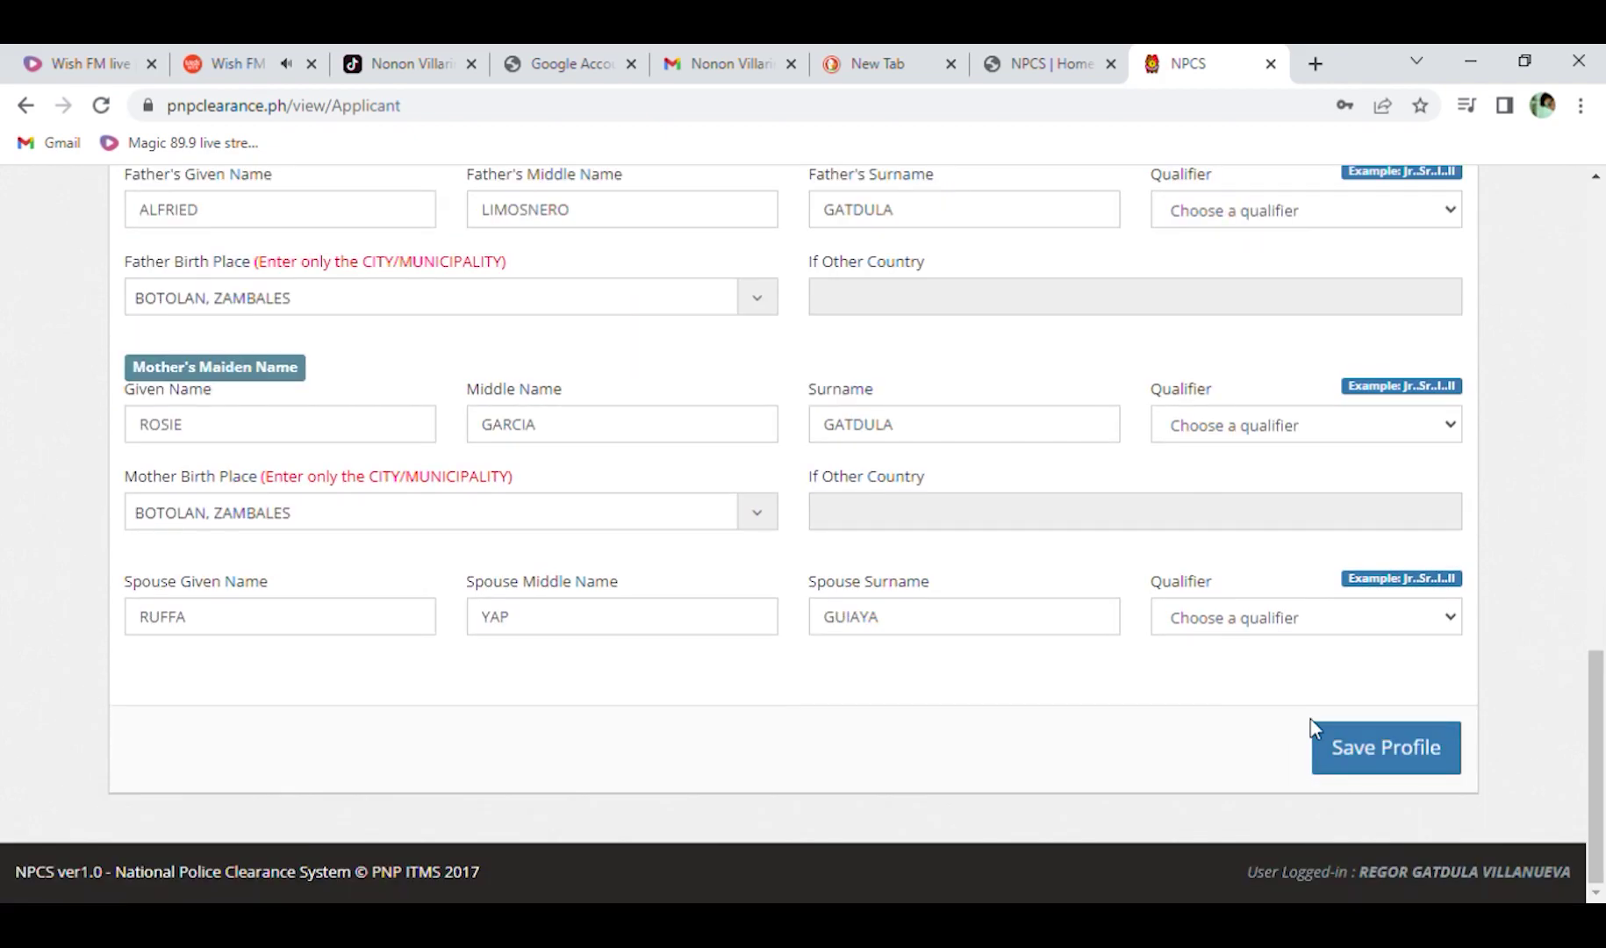
Save the applicant profile and review the summary showing birthday, sex and address.
{"action": "left_click", "coordinate": [1375, 764]}
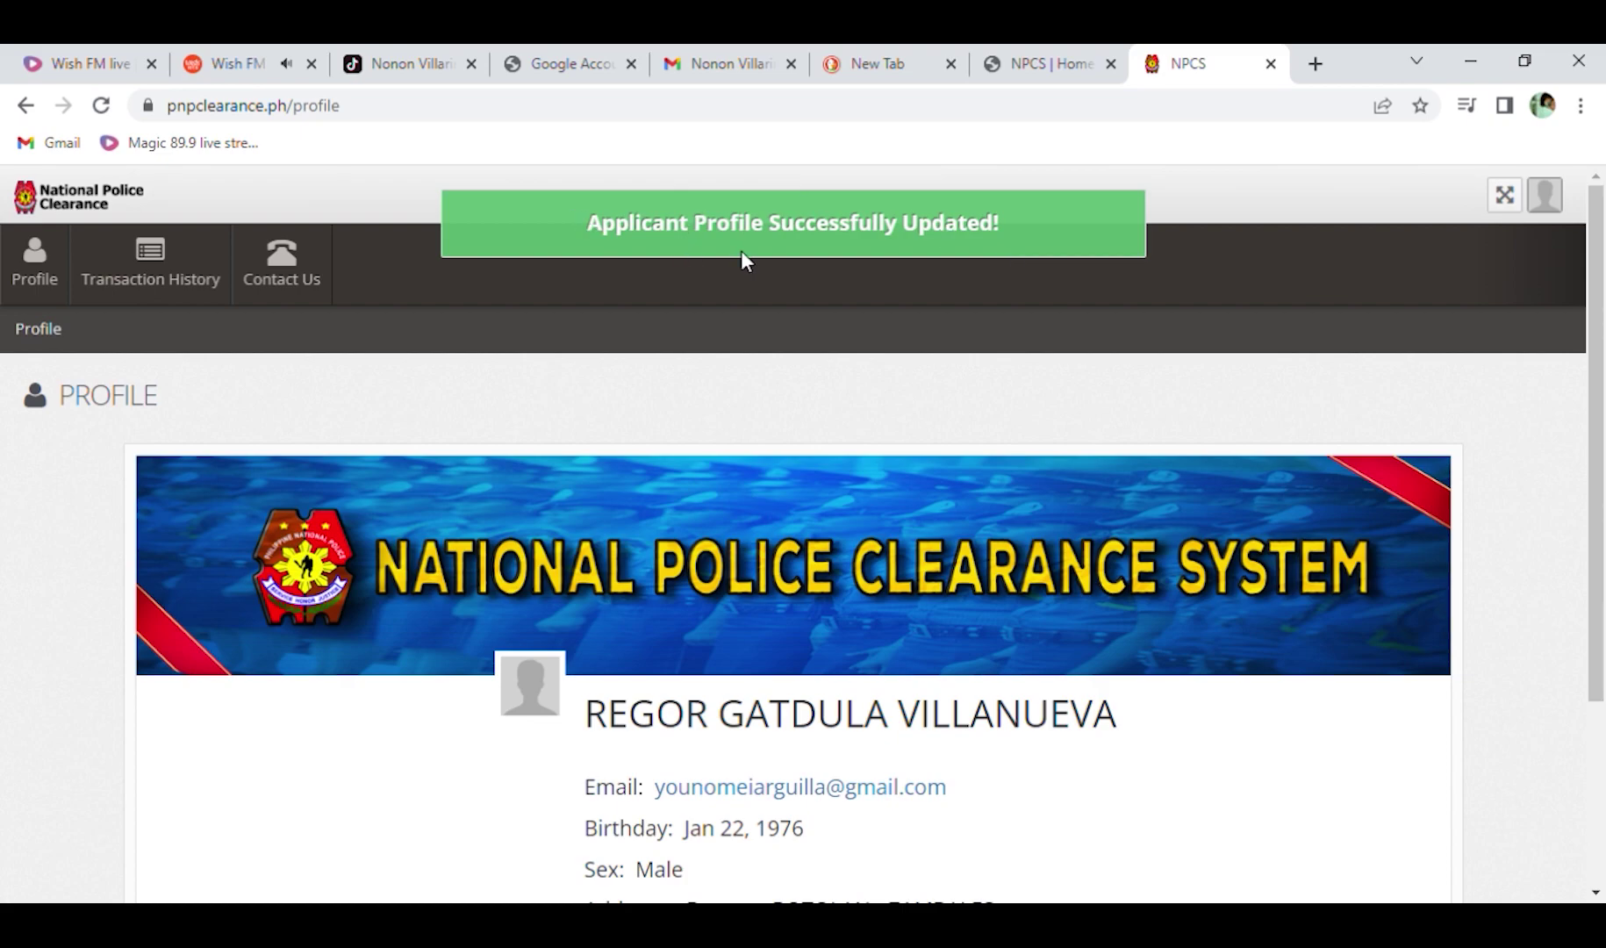
{"action": "scroll", "coordinate": [753, 398], "scroll_direction": "down", "scroll_amount": 3}
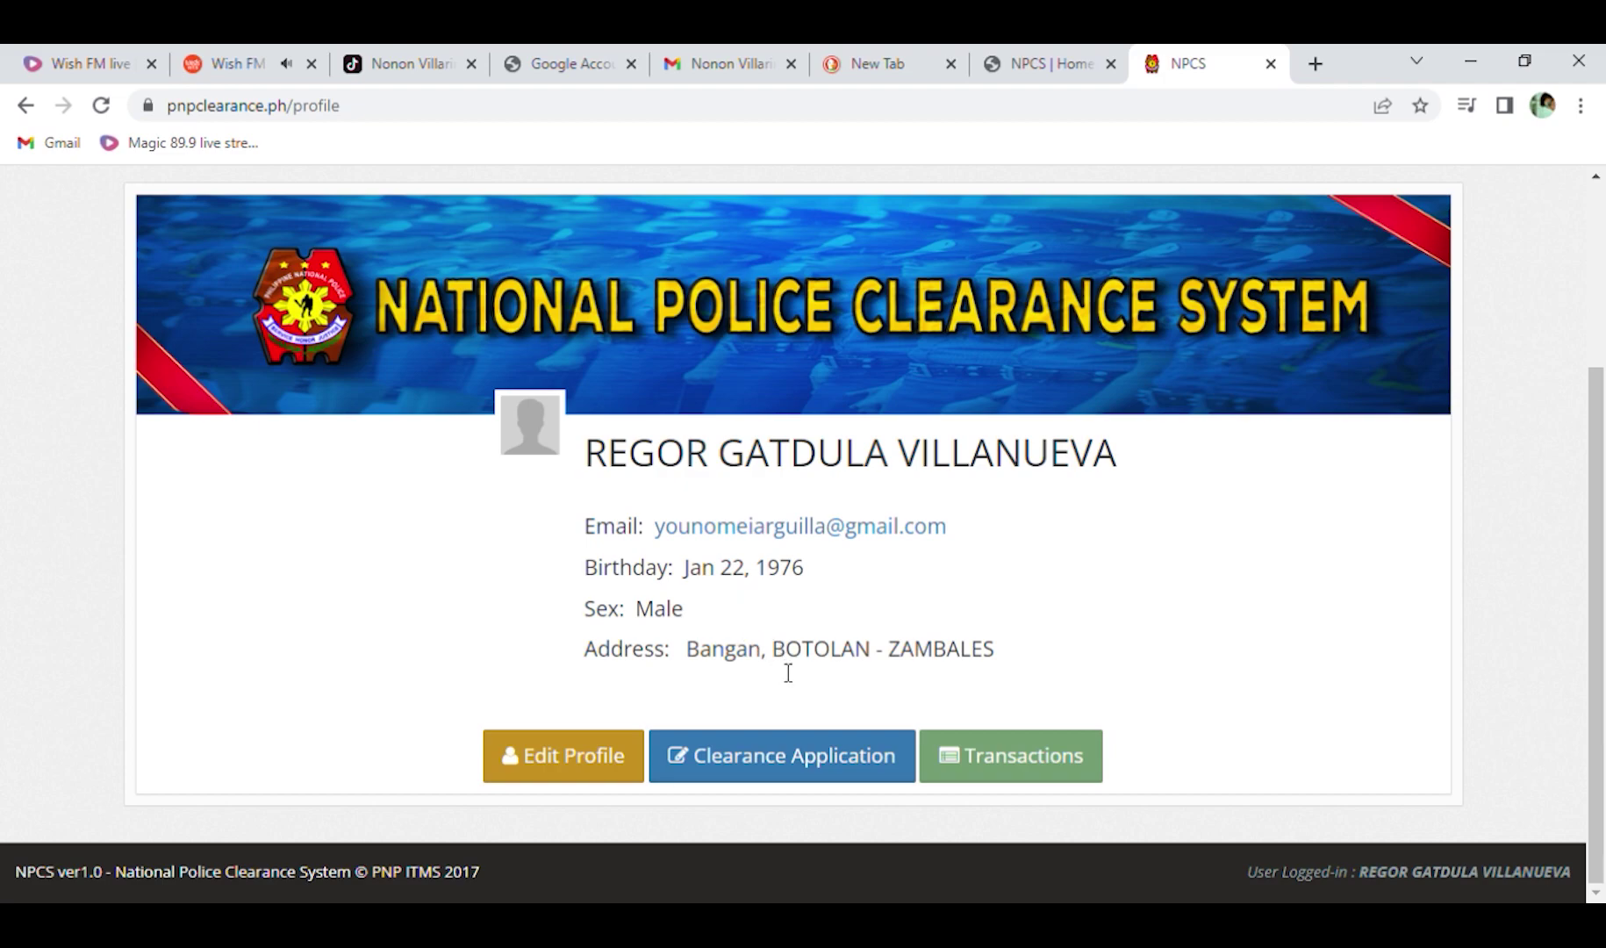
Start a new clearance application with purpose General at San Narciso MPS, ZAMBALES PPO.
{"action": "left_click", "coordinate": [775, 766]}
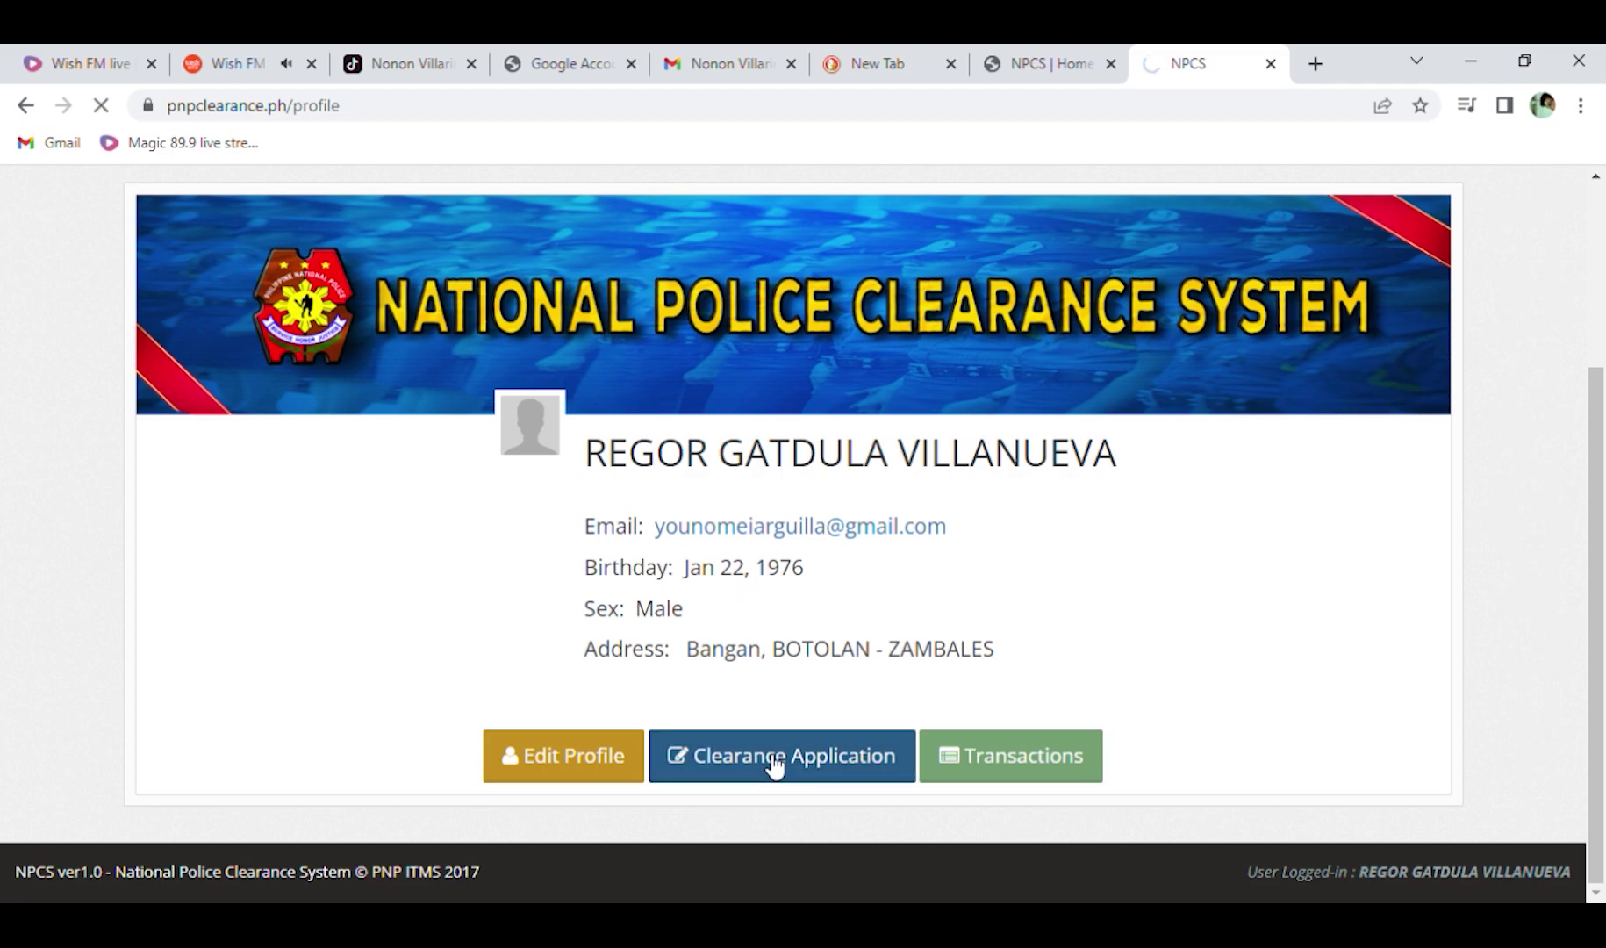
{"action": "scroll", "coordinate": [769, 718], "scroll_direction": "down", "scroll_amount": 3}
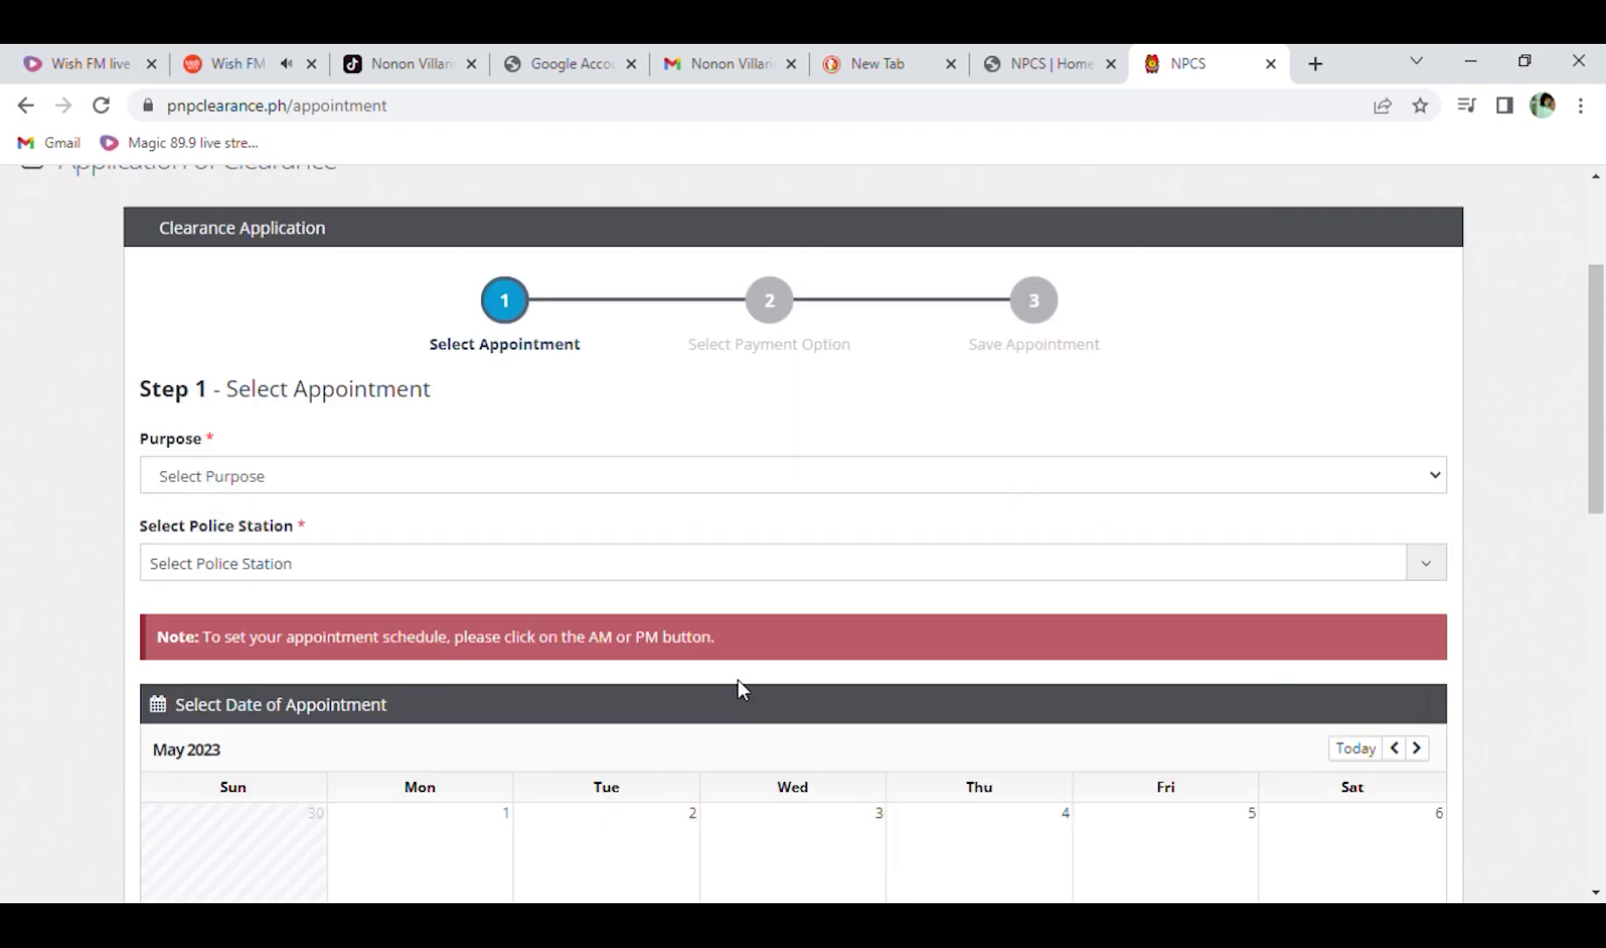
{"action": "left_click", "coordinate": [1436, 476]}
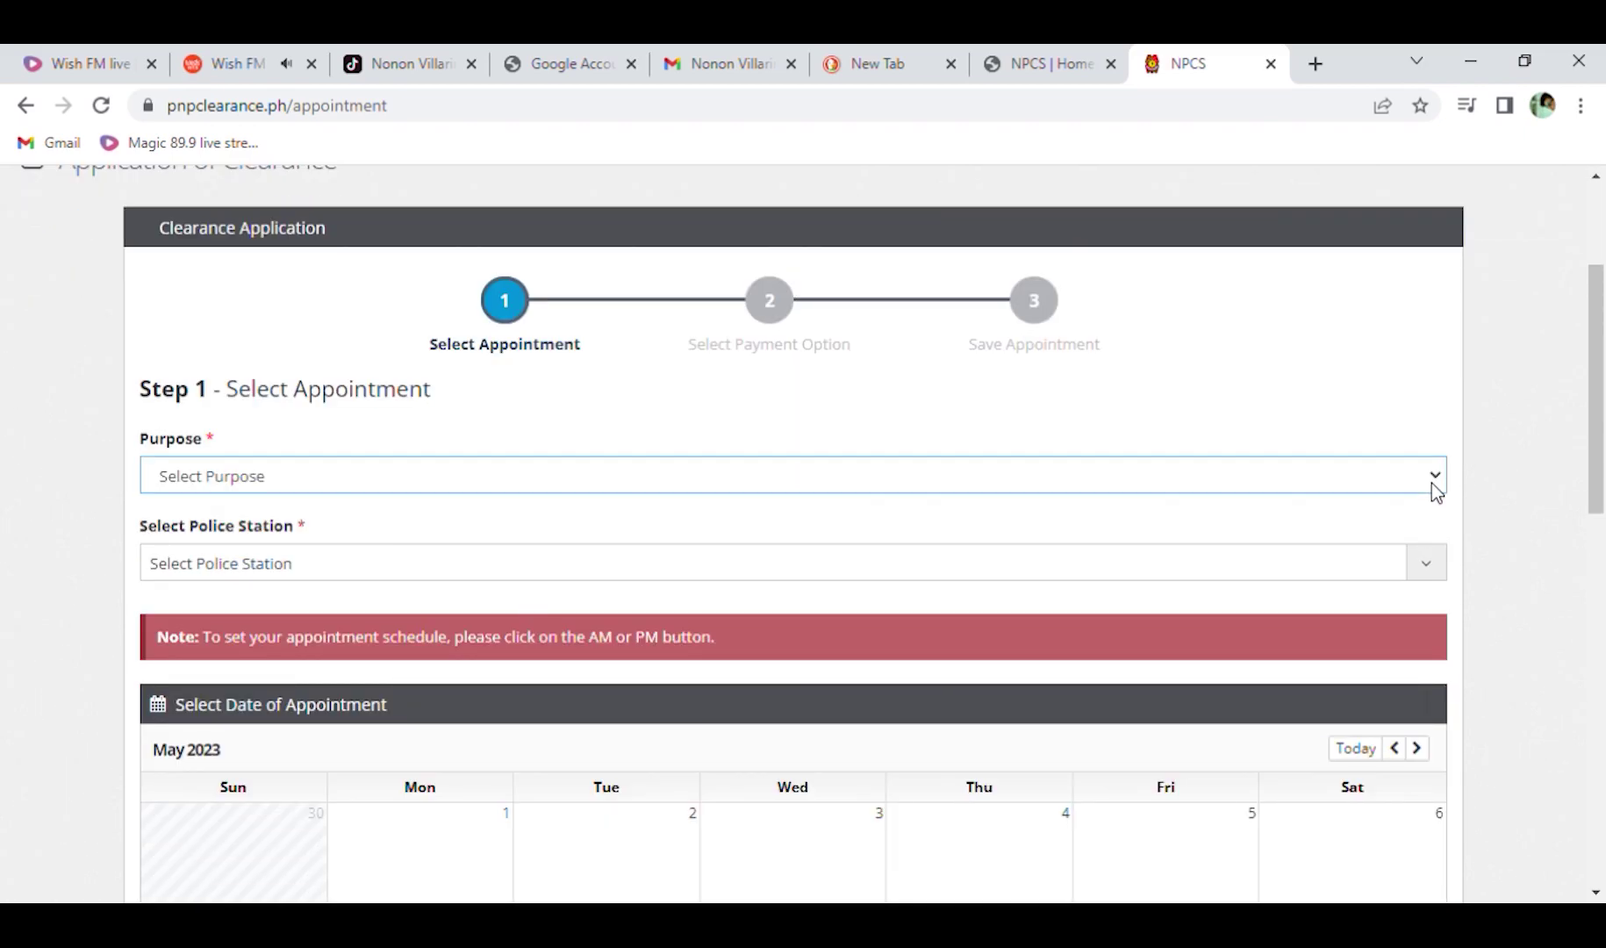
{"action": "left_click", "coordinate": [452, 537]}
{"action": "left_click", "coordinate": [1424, 570]}
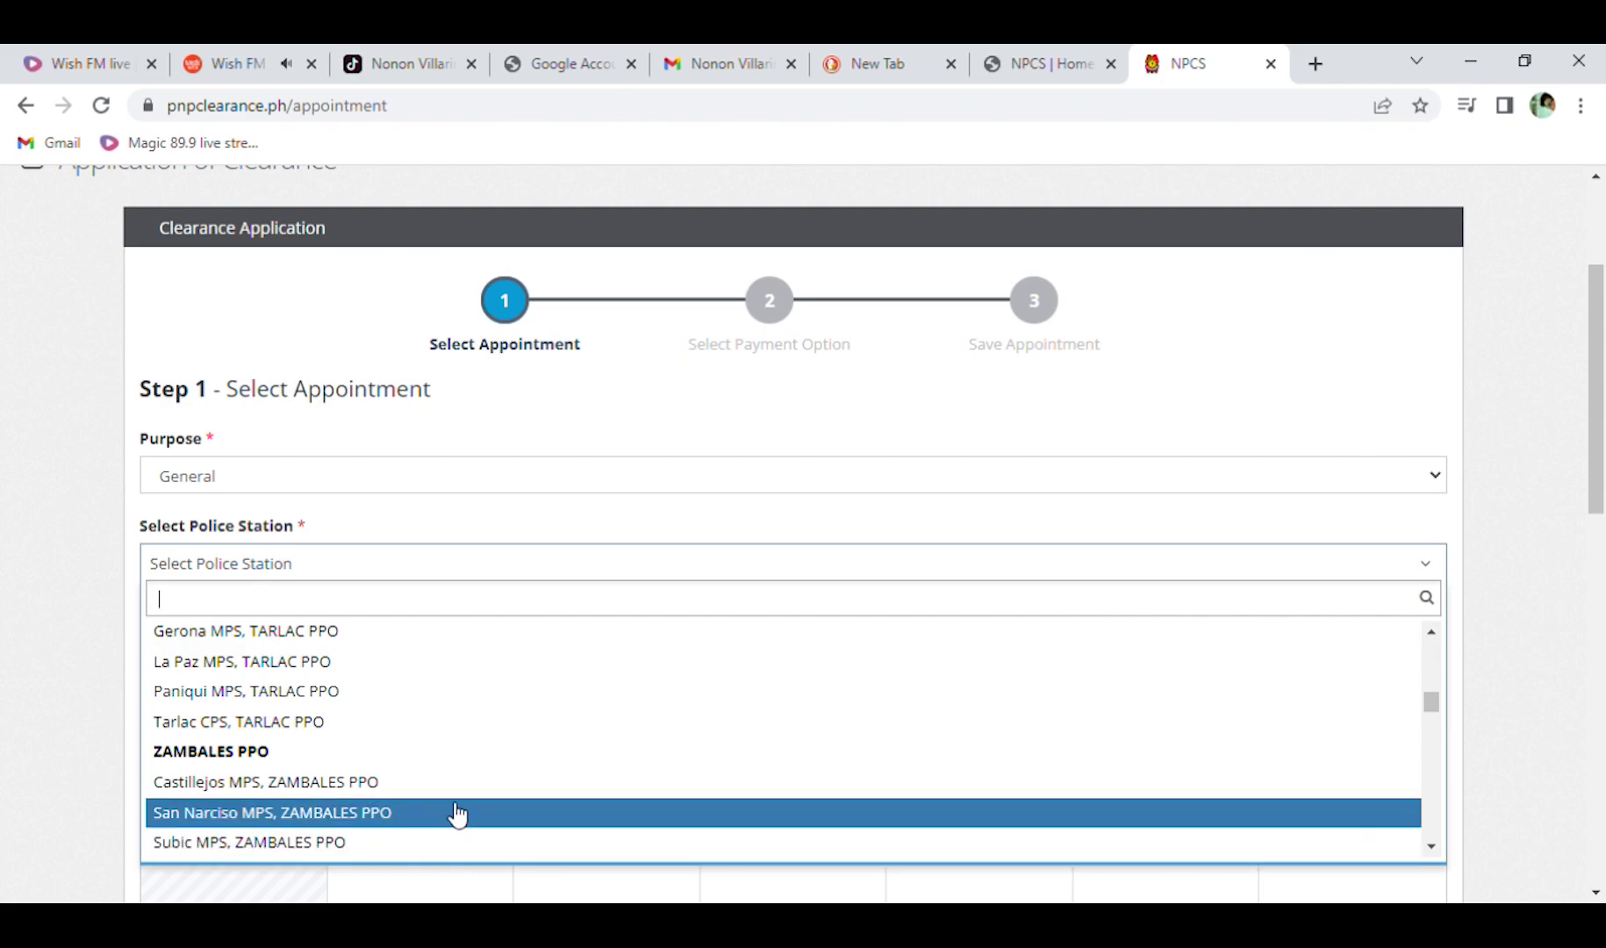
{"action": "left_click", "coordinate": [542, 814]}
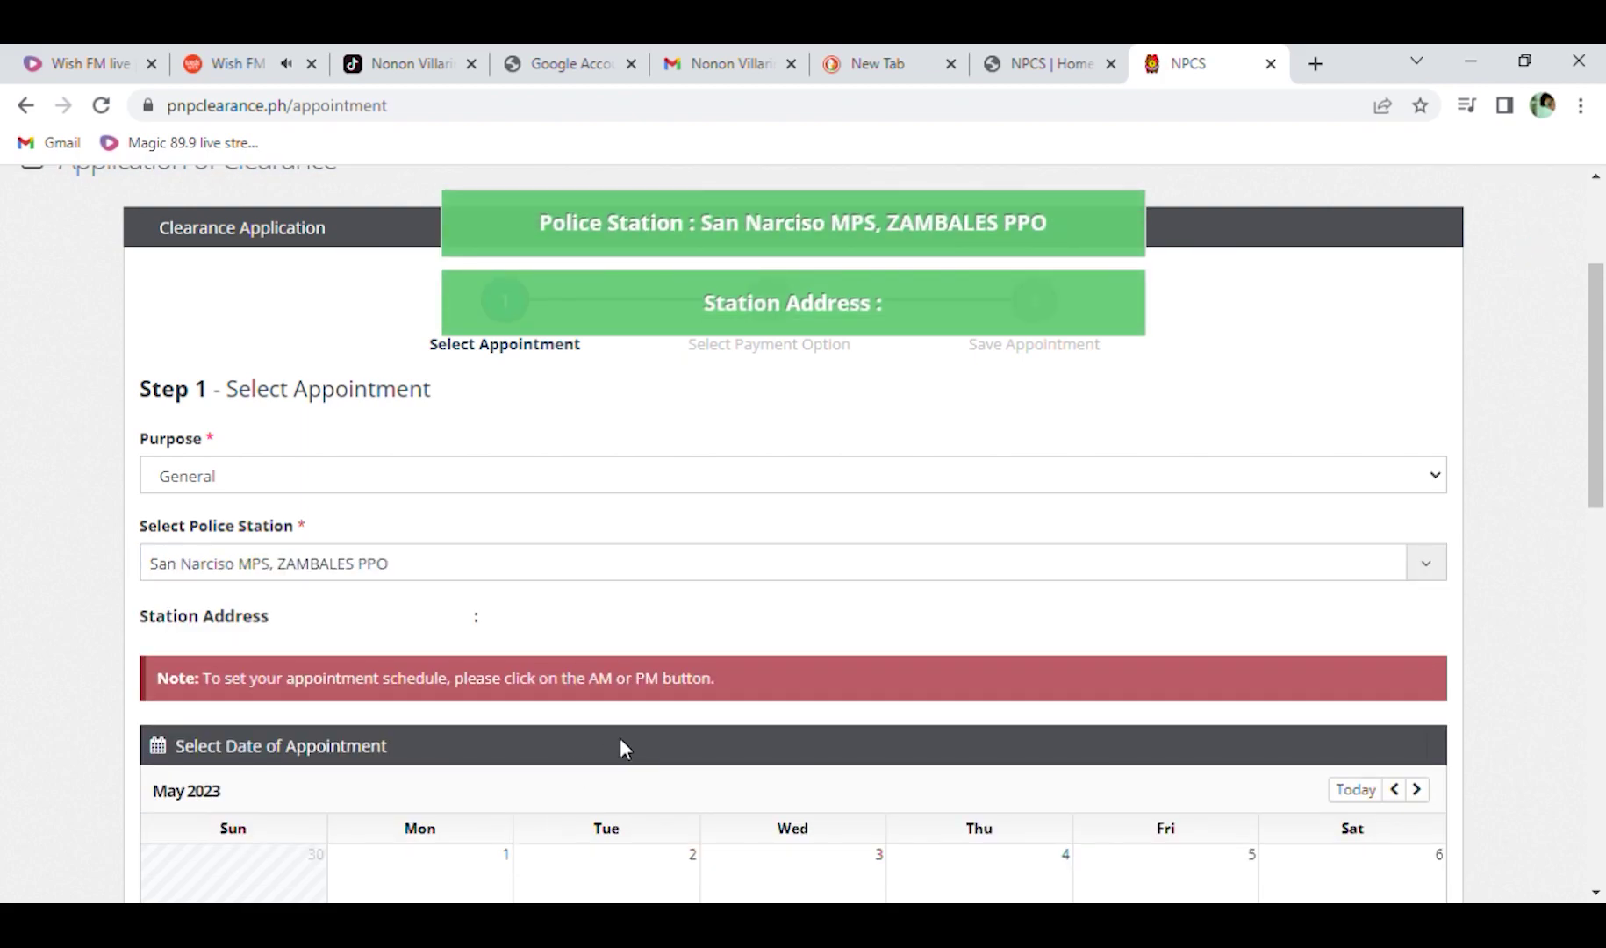
Book the May 16 morning appointment slot.
{"action": "scroll", "coordinate": [466, 685], "scroll_direction": "down", "scroll_amount": 6}
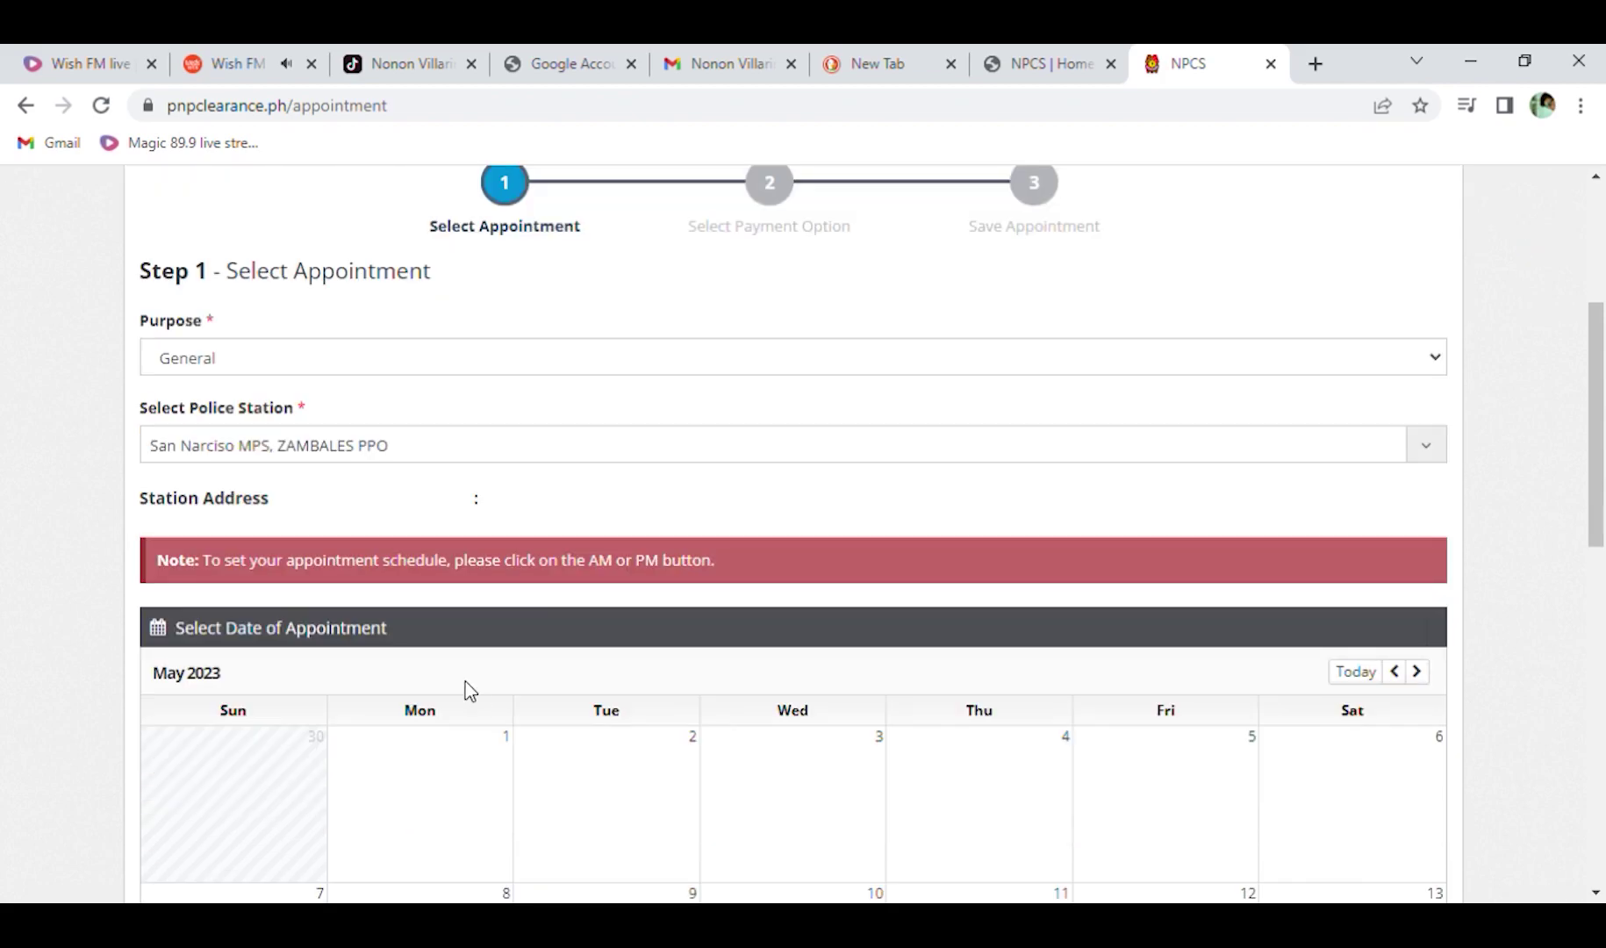
{"action": "scroll", "coordinate": [624, 498], "scroll_direction": "up", "scroll_amount": 1}
{"action": "scroll", "coordinate": [981, 710], "scroll_direction": "down", "scroll_amount": 1}
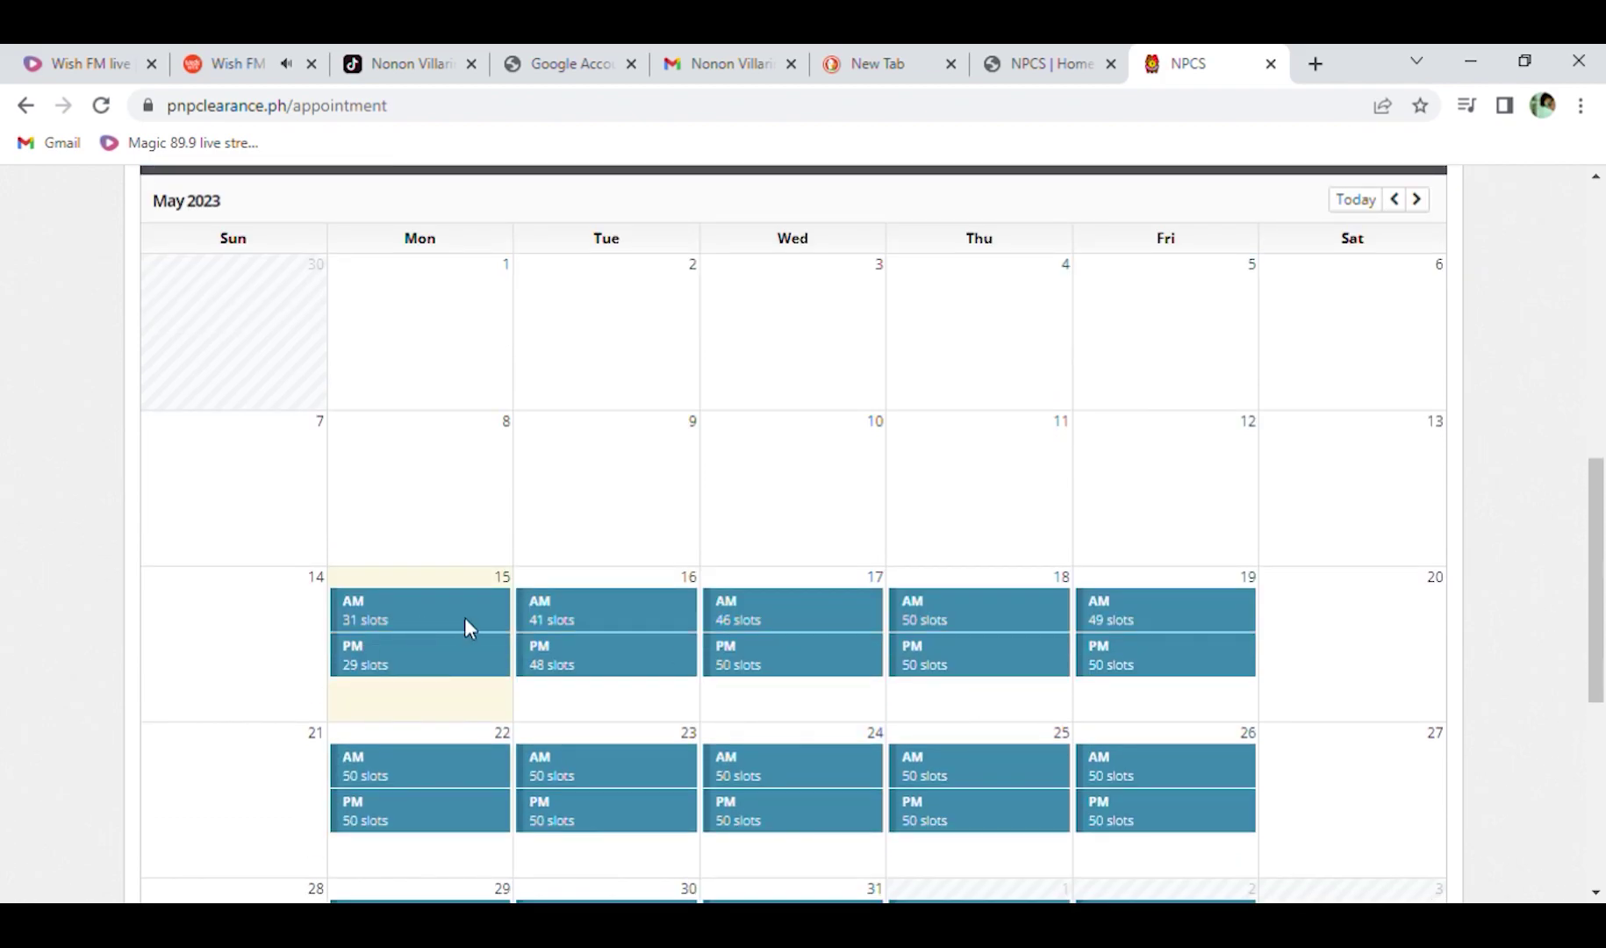
{"action": "scroll", "coordinate": [796, 617], "scroll_direction": "down", "scroll_amount": 3}
{"action": "scroll", "coordinate": [789, 423], "scroll_direction": "up", "scroll_amount": 3}
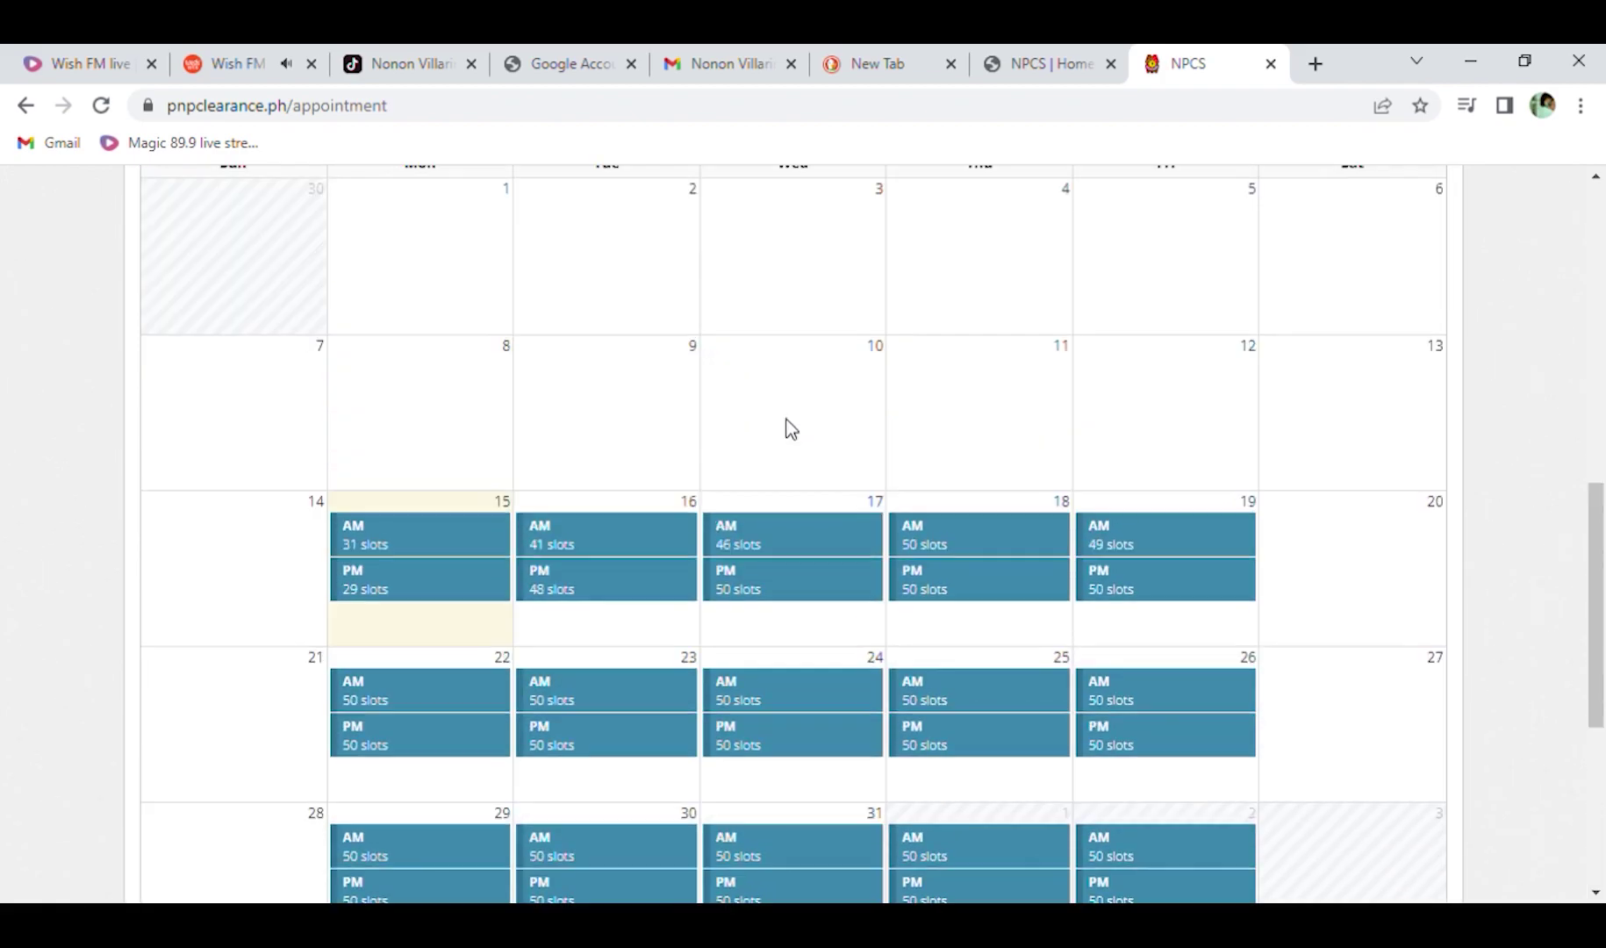
{"action": "left_click", "coordinate": [637, 537]}
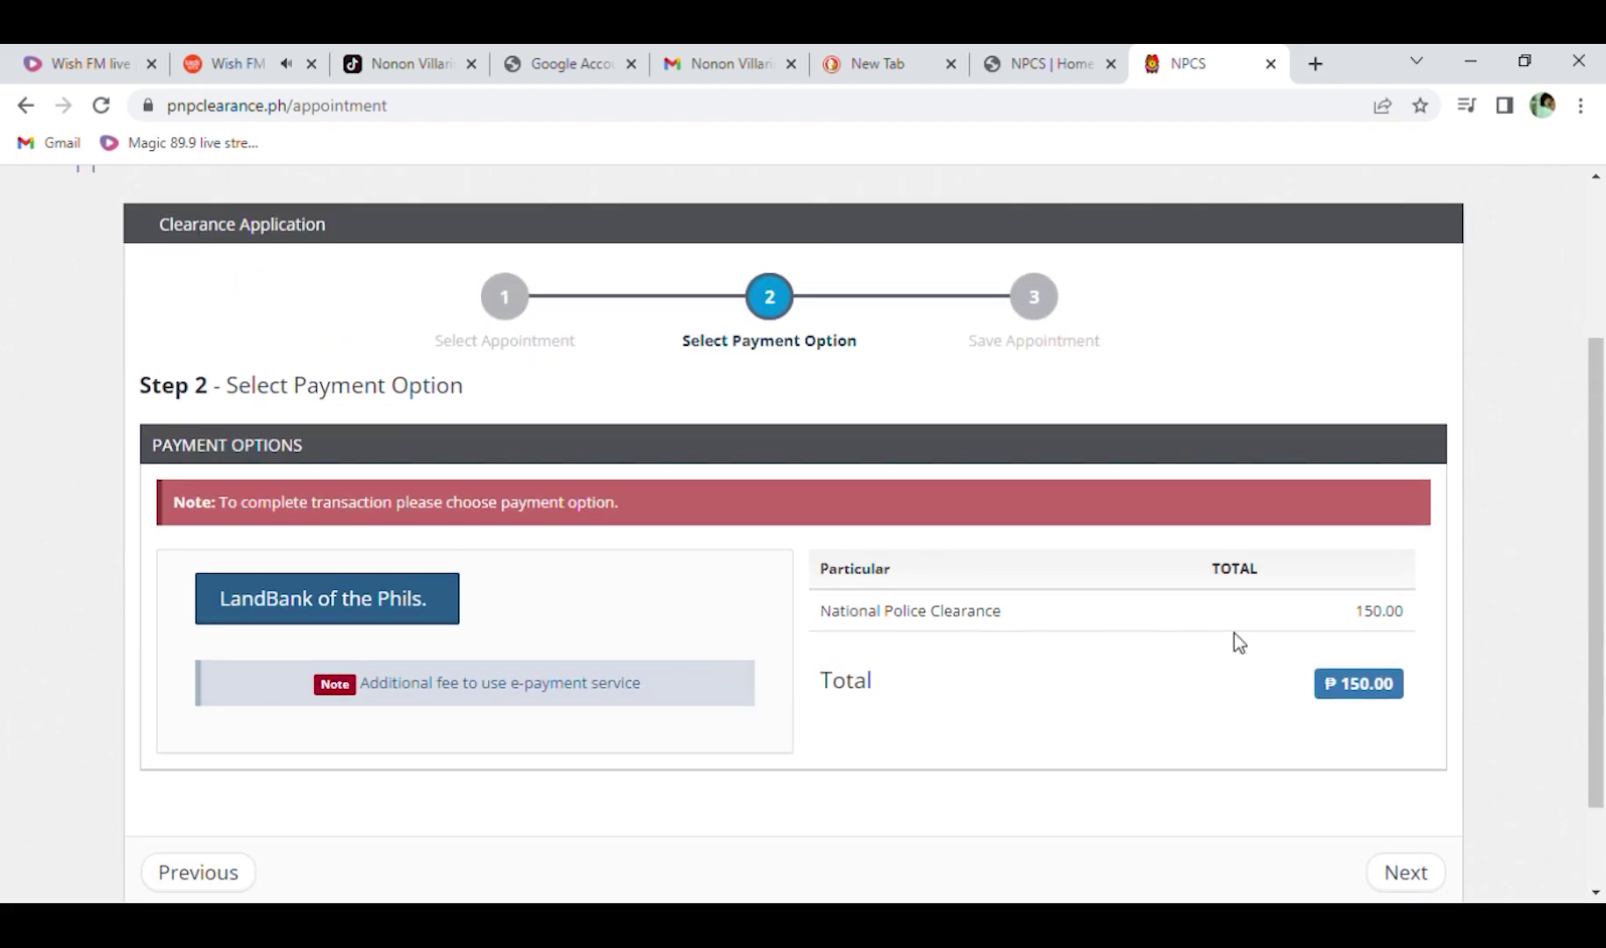
Choose LandBank of the Phils. for the ₱150.00 fee and advance to Step 3 Save Appointment.
{"action": "scroll", "coordinate": [1233, 633], "scroll_direction": "up", "scroll_amount": 2}
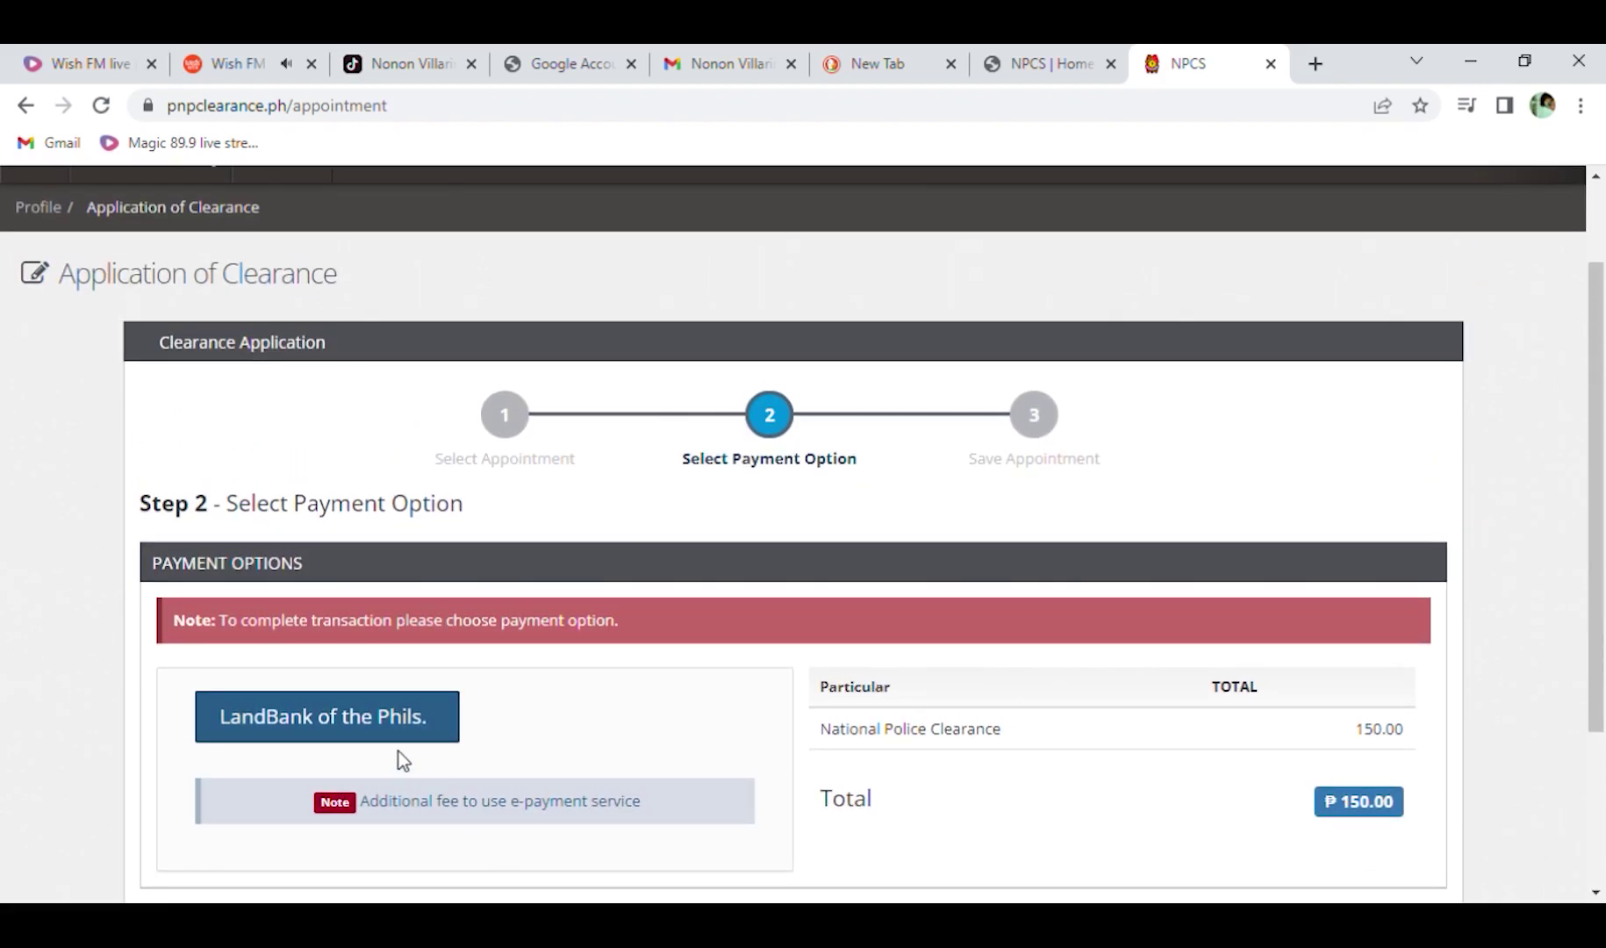
{"action": "left_click", "coordinate": [405, 730]}
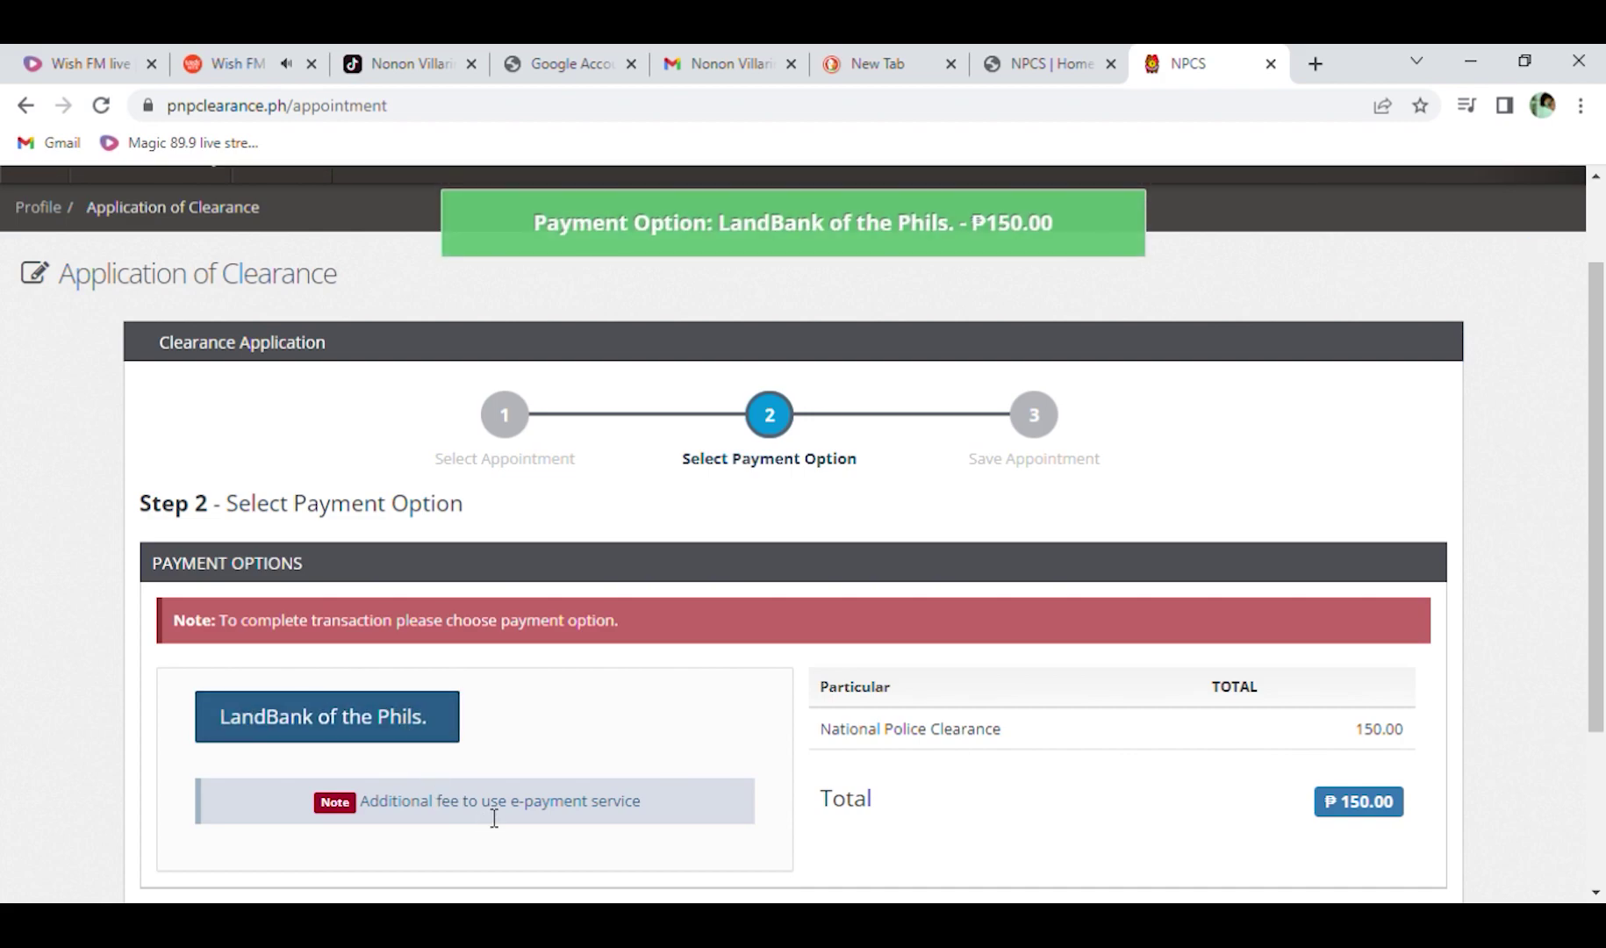
{"action": "scroll", "coordinate": [610, 812], "scroll_direction": "down", "scroll_amount": 3}
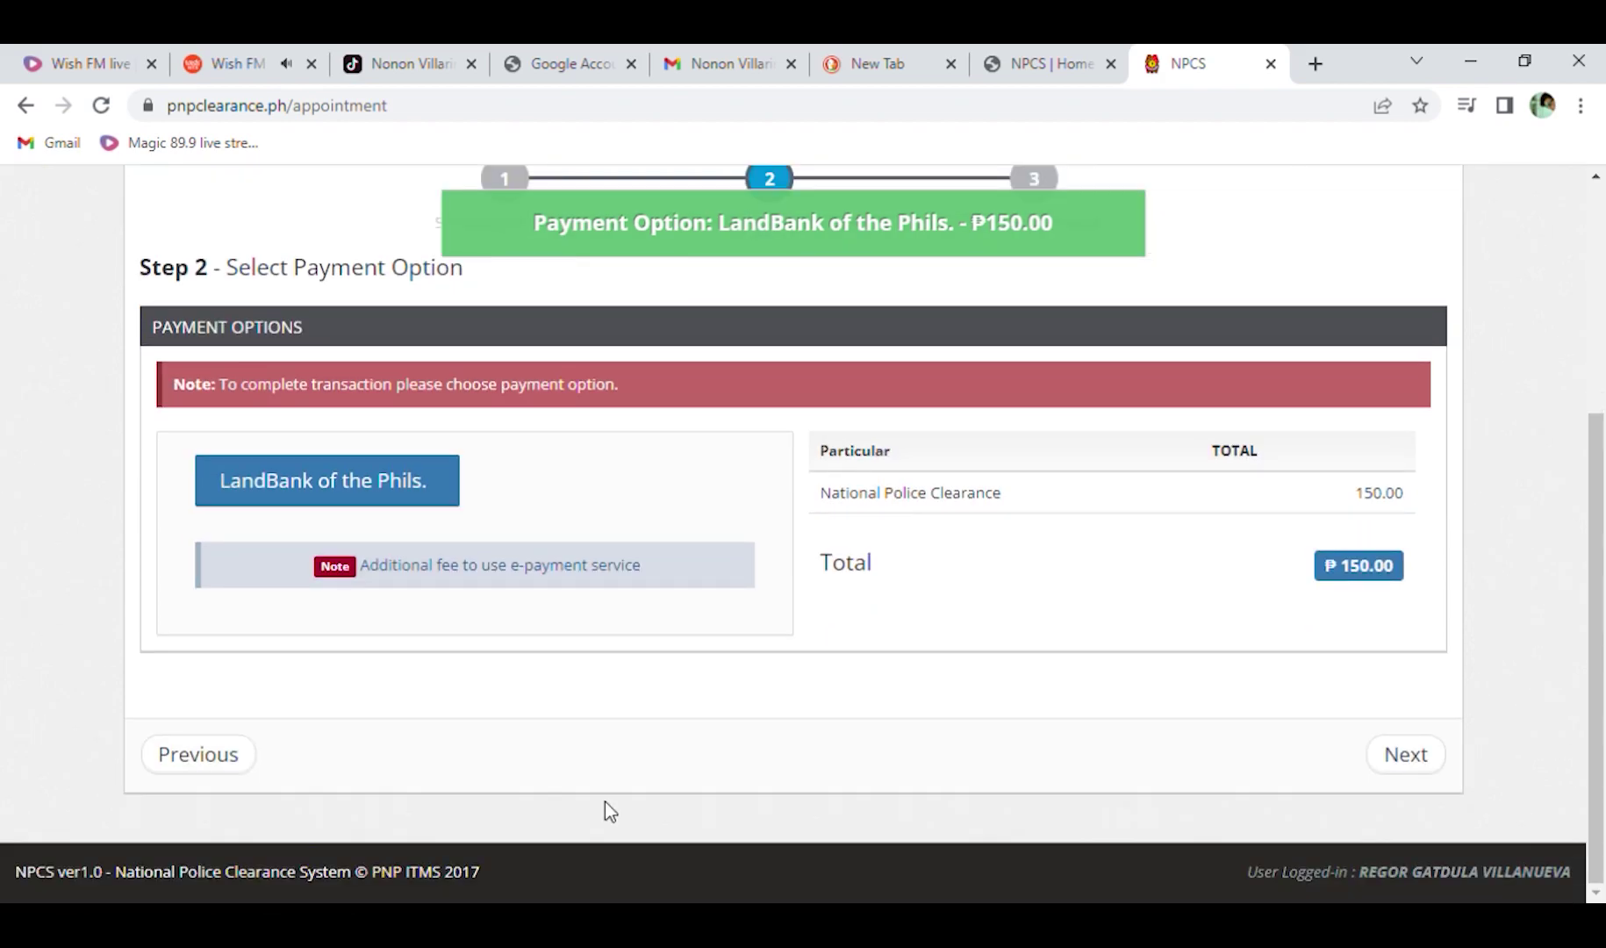
{"action": "left_click", "coordinate": [1428, 765]}
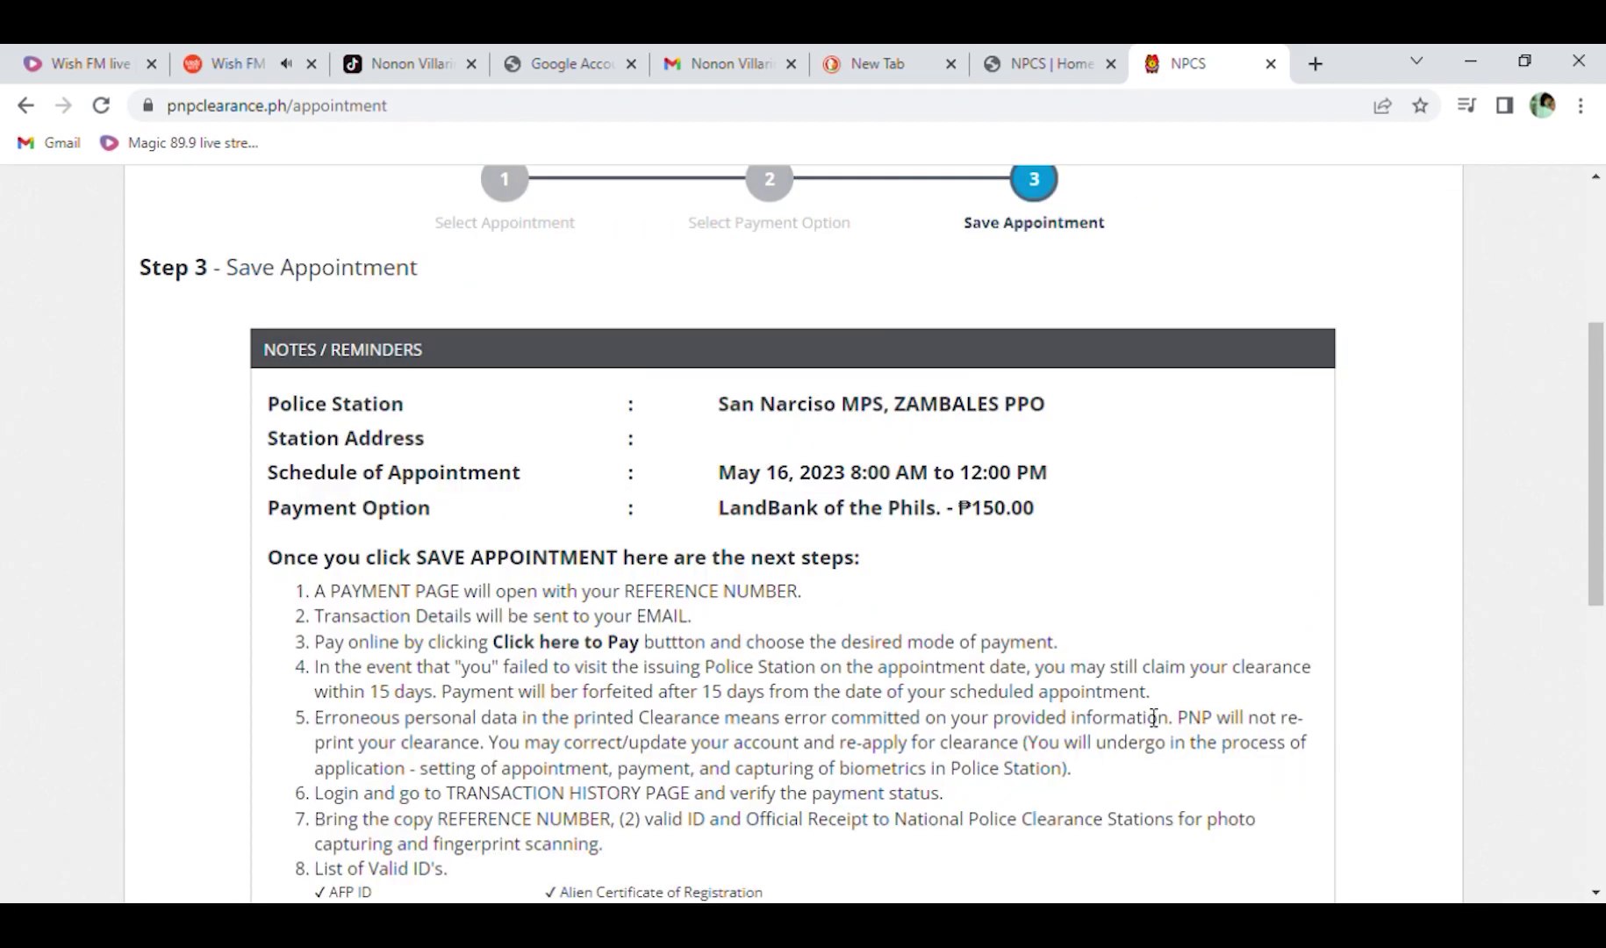
{"action": "scroll", "coordinate": [1153, 718], "scroll_direction": "down", "scroll_amount": 1}
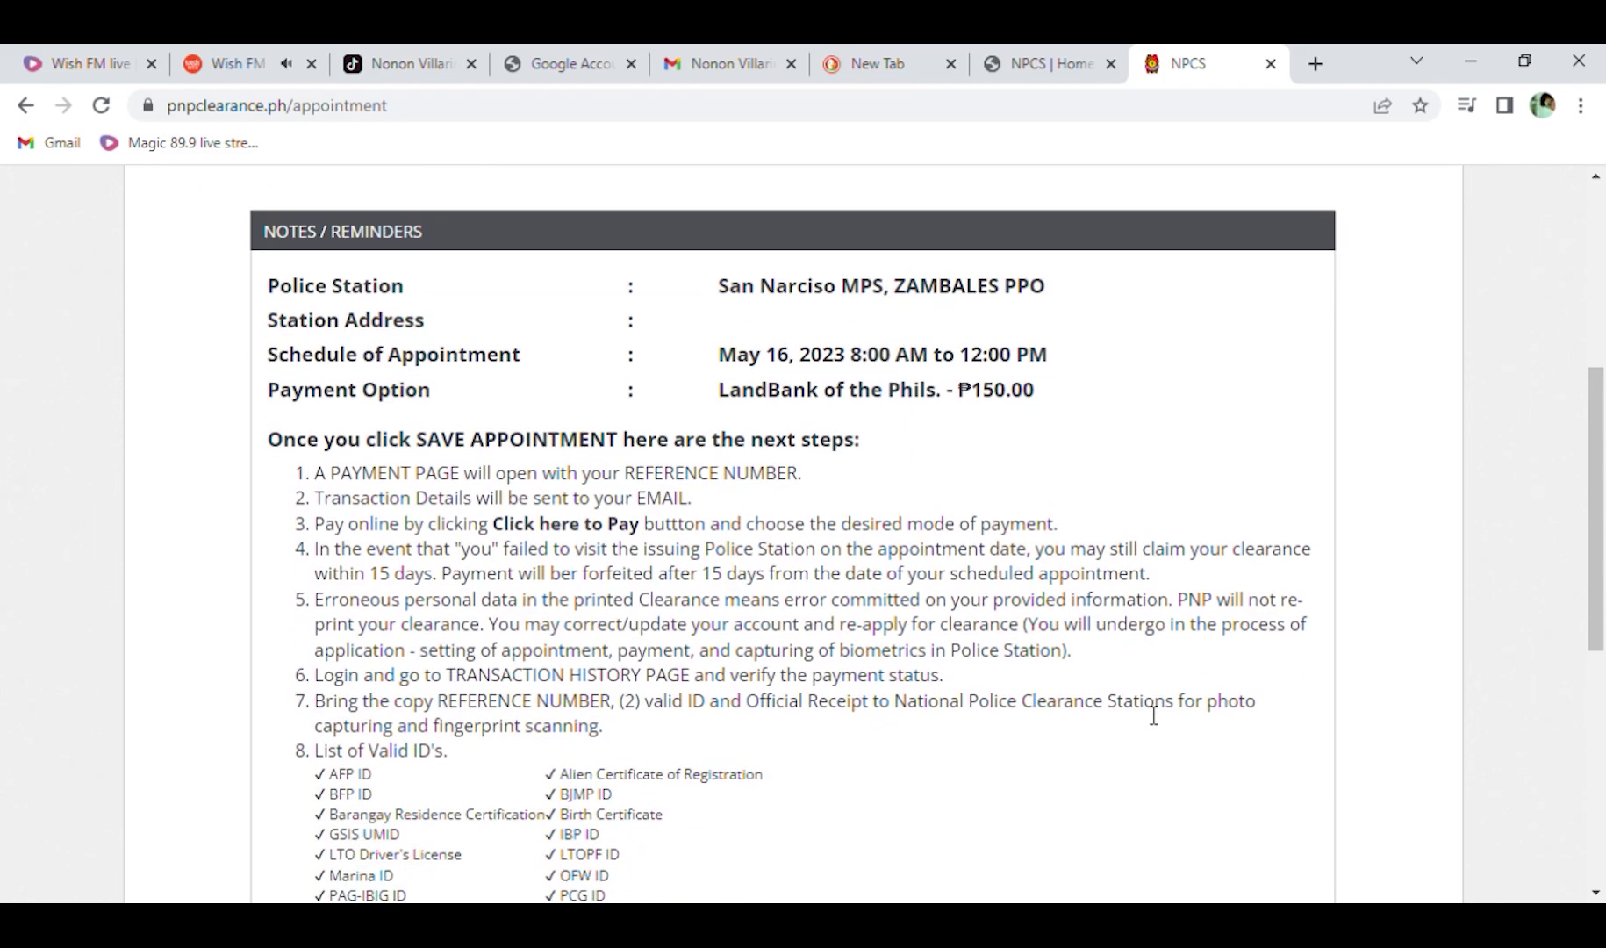
{"action": "scroll", "coordinate": [1153, 715], "scroll_direction": "down", "scroll_amount": 5}
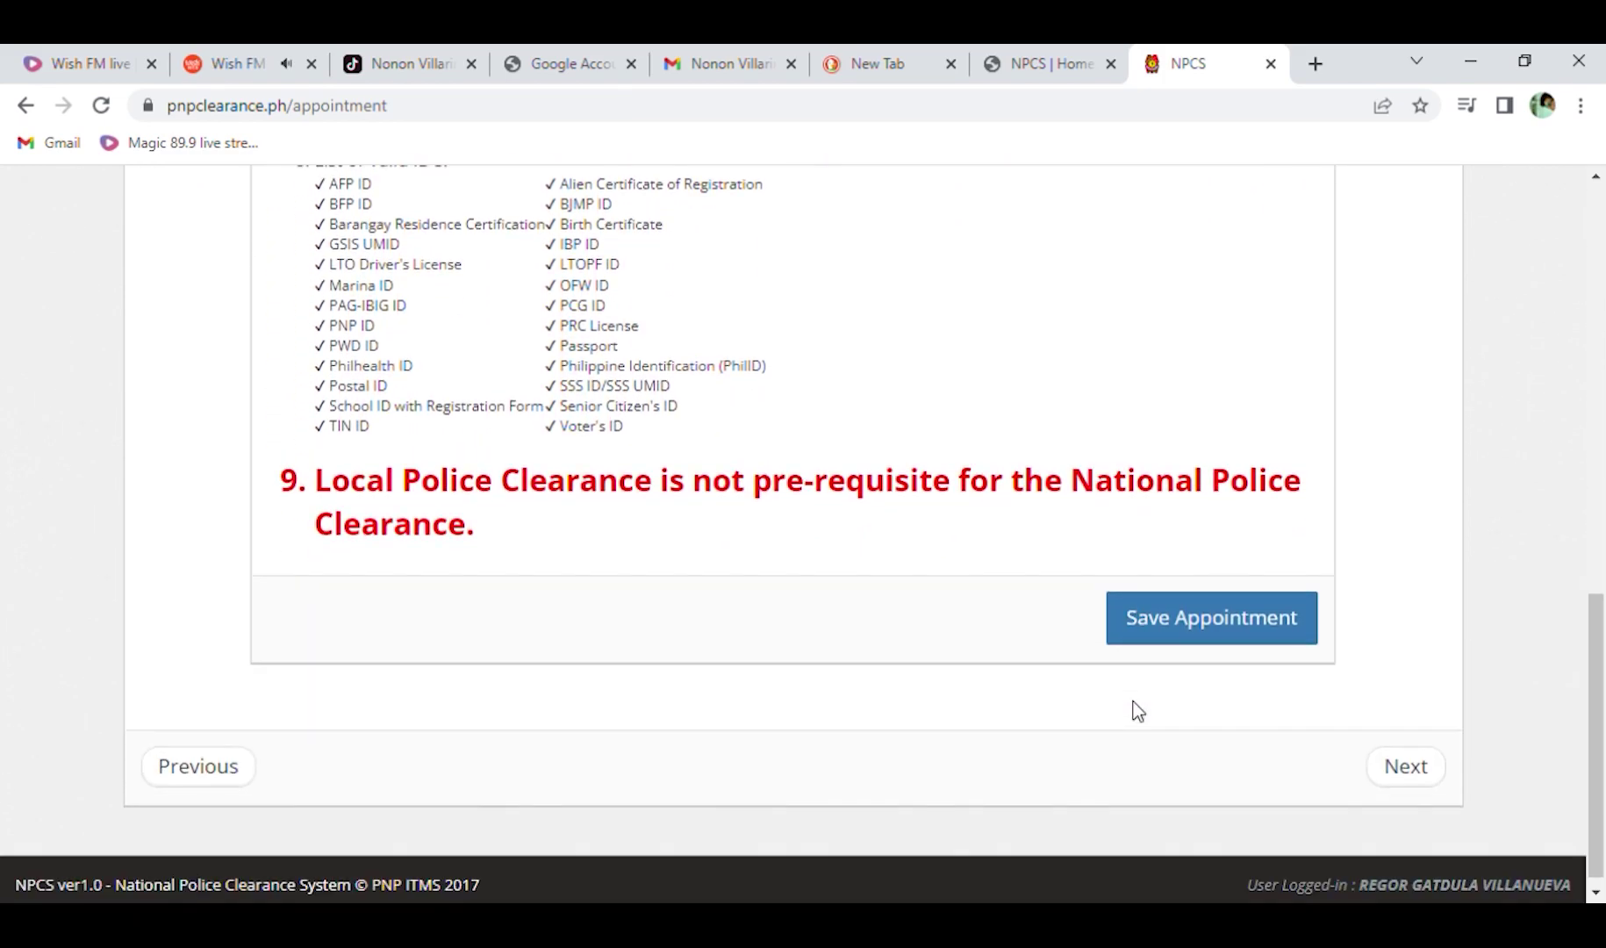
{"action": "scroll", "coordinate": [990, 585], "scroll_direction": "up", "scroll_amount": 1}
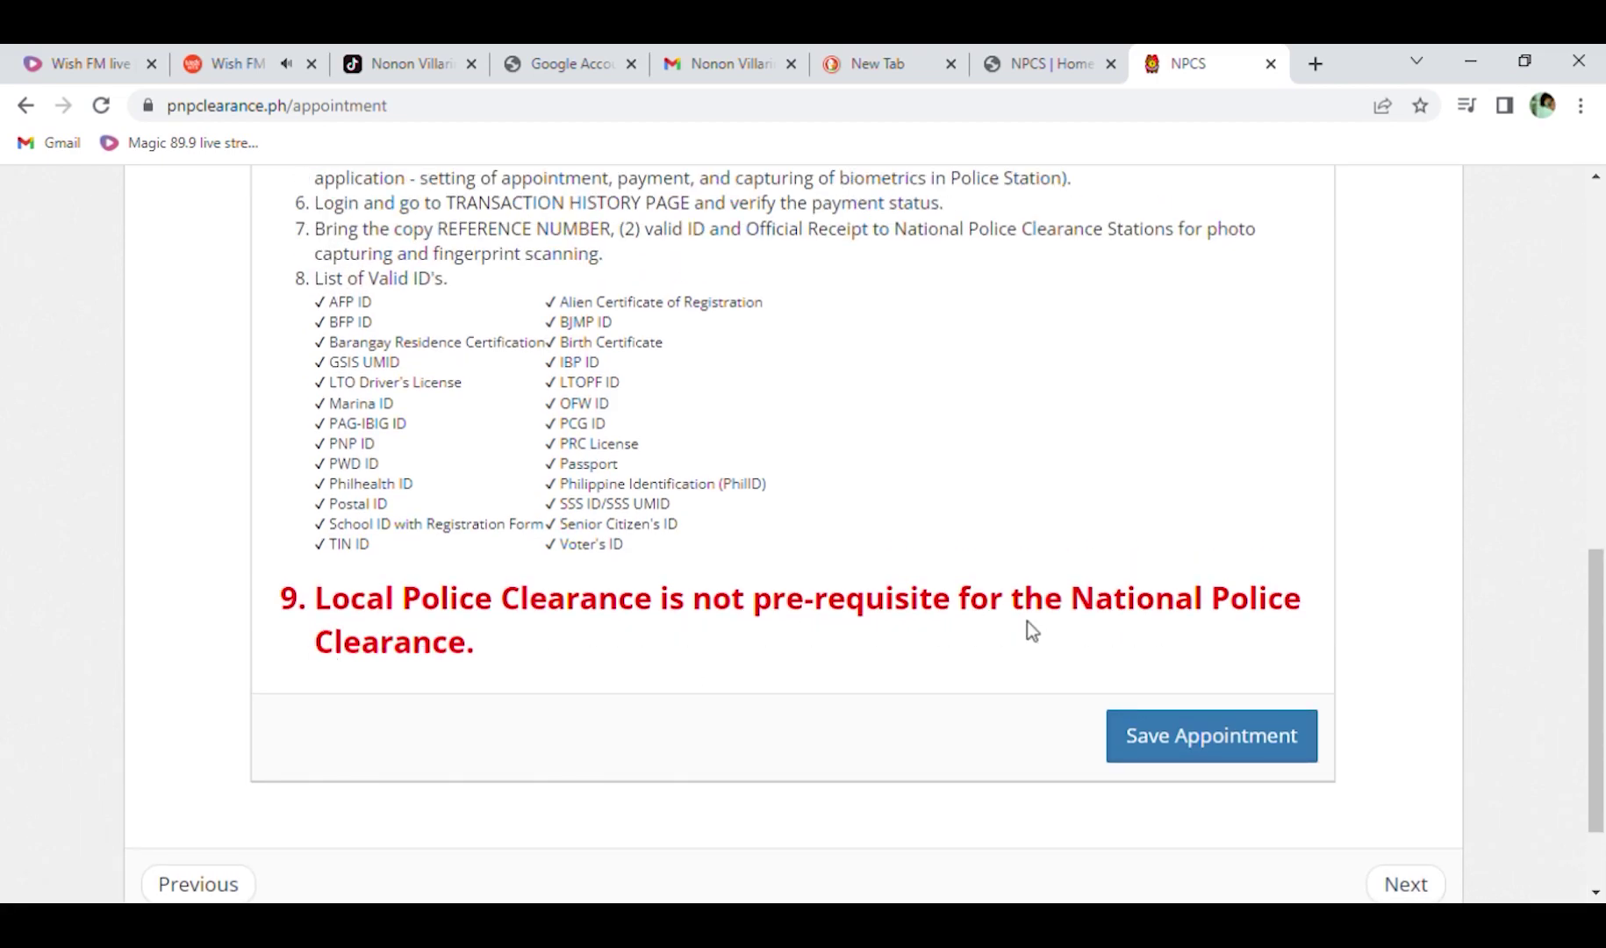
{"action": "scroll", "coordinate": [990, 744], "scroll_direction": "down", "scroll_amount": 1}
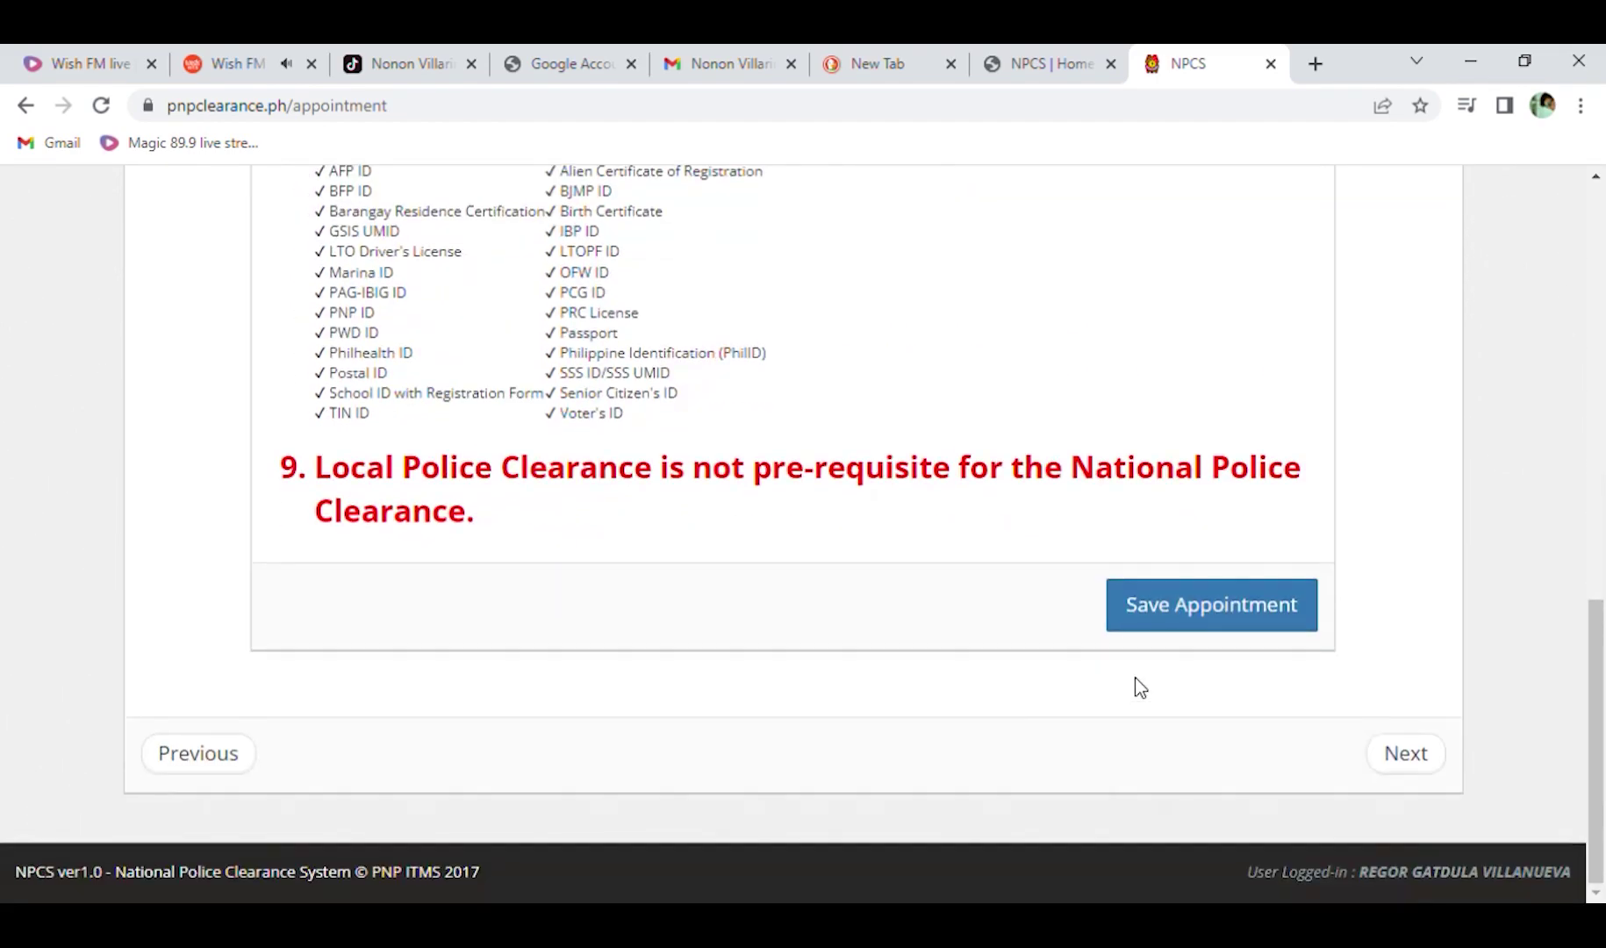
Save the May 16 appointment, creating a PENDING ₱150.00 LandBank transaction.
{"action": "left_click", "coordinate": [1200, 617]}
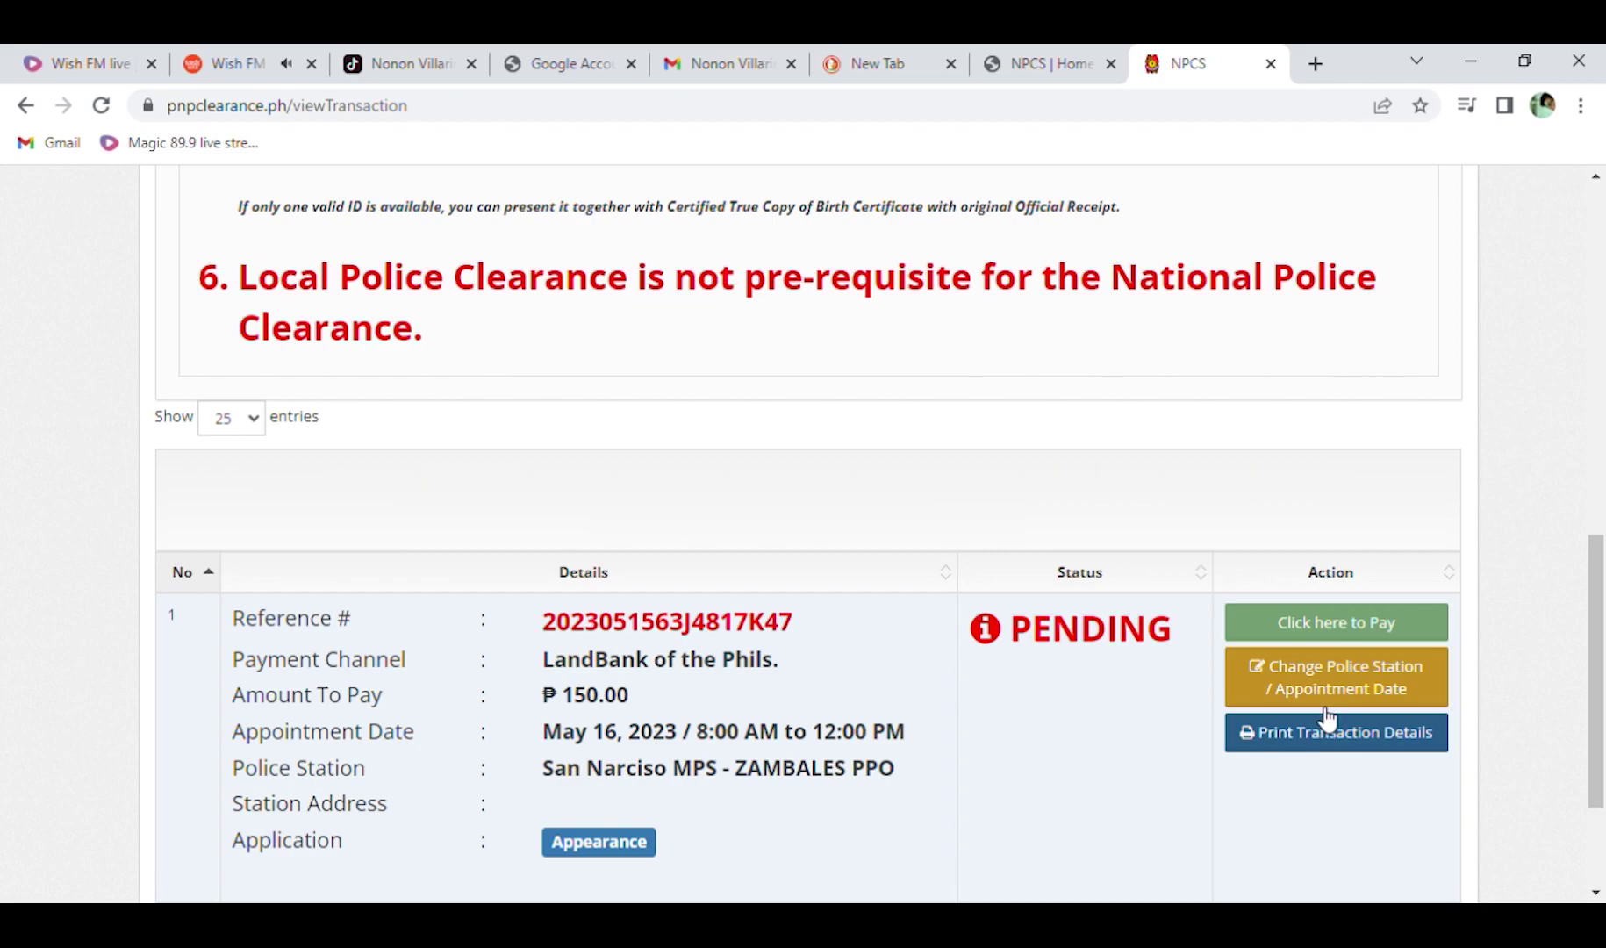
Open the LandBank ePayment form for the pending clearance payment.
{"action": "left_click", "coordinate": [1319, 625]}
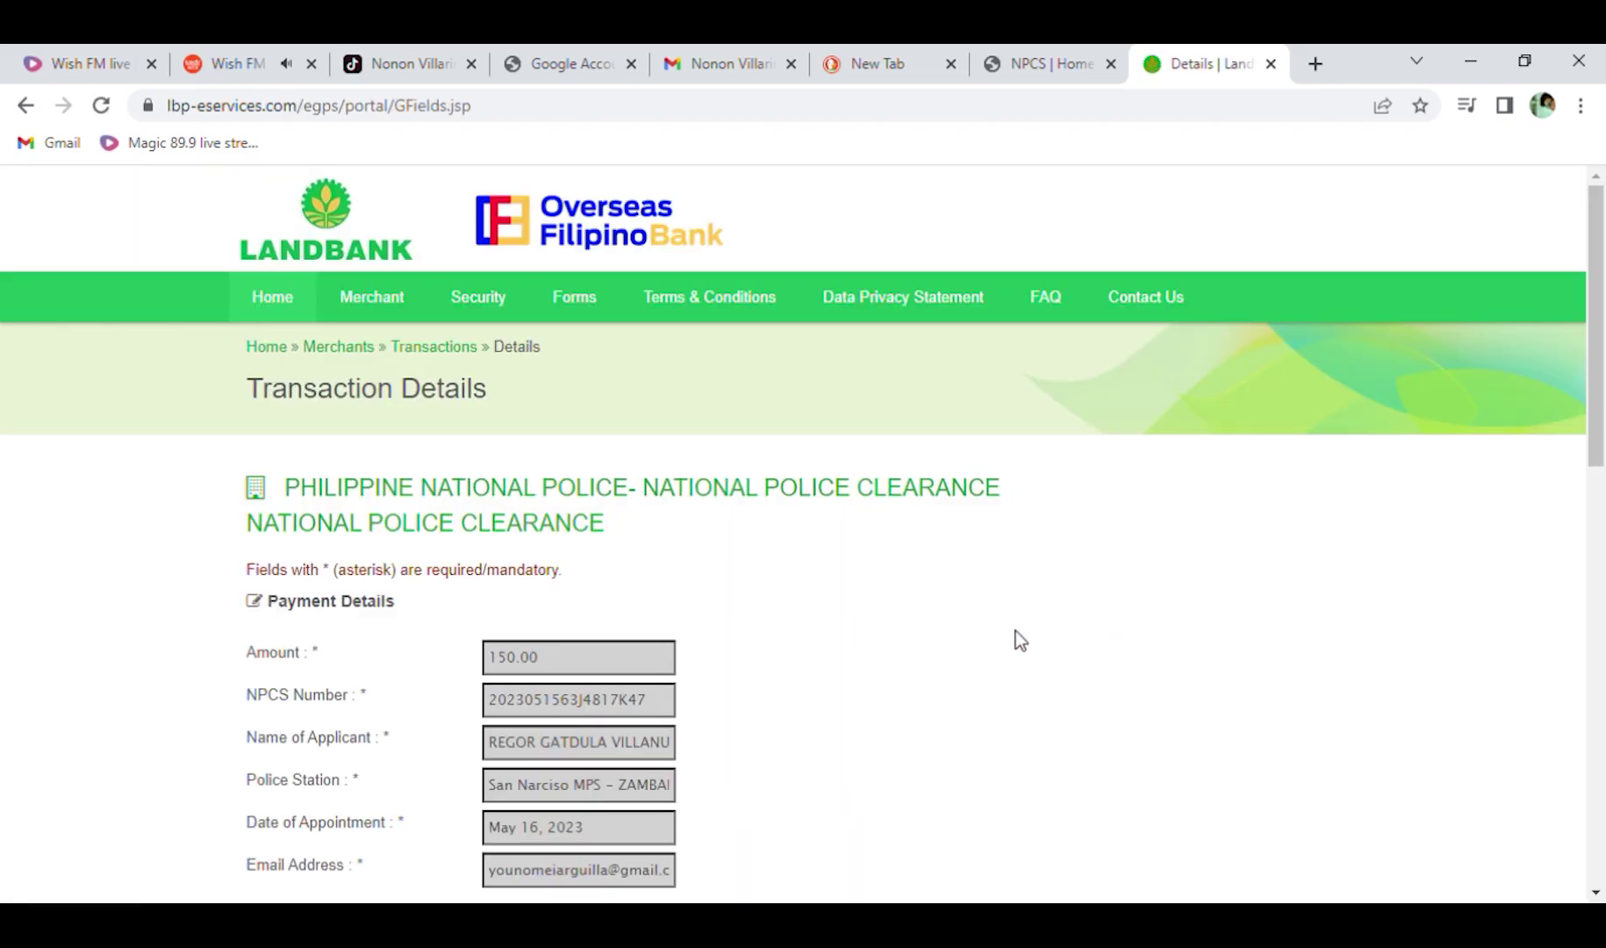
{"action": "scroll", "coordinate": [897, 649], "scroll_direction": "down", "scroll_amount": 1}
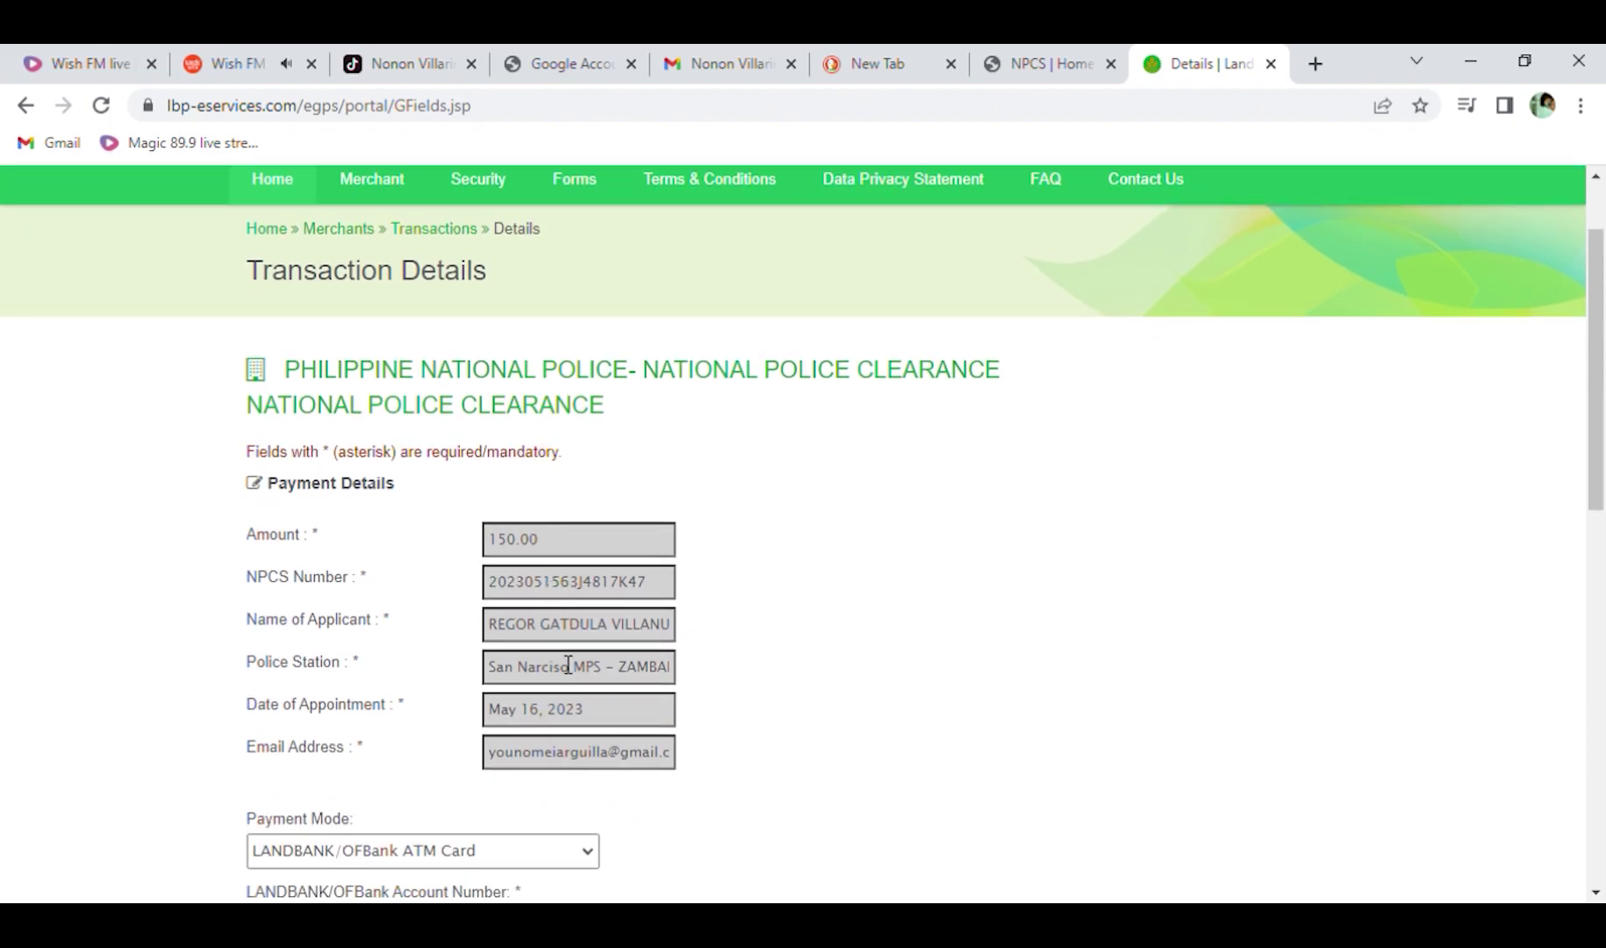
{"action": "scroll", "coordinate": [565, 665], "scroll_direction": "down", "scroll_amount": 1}
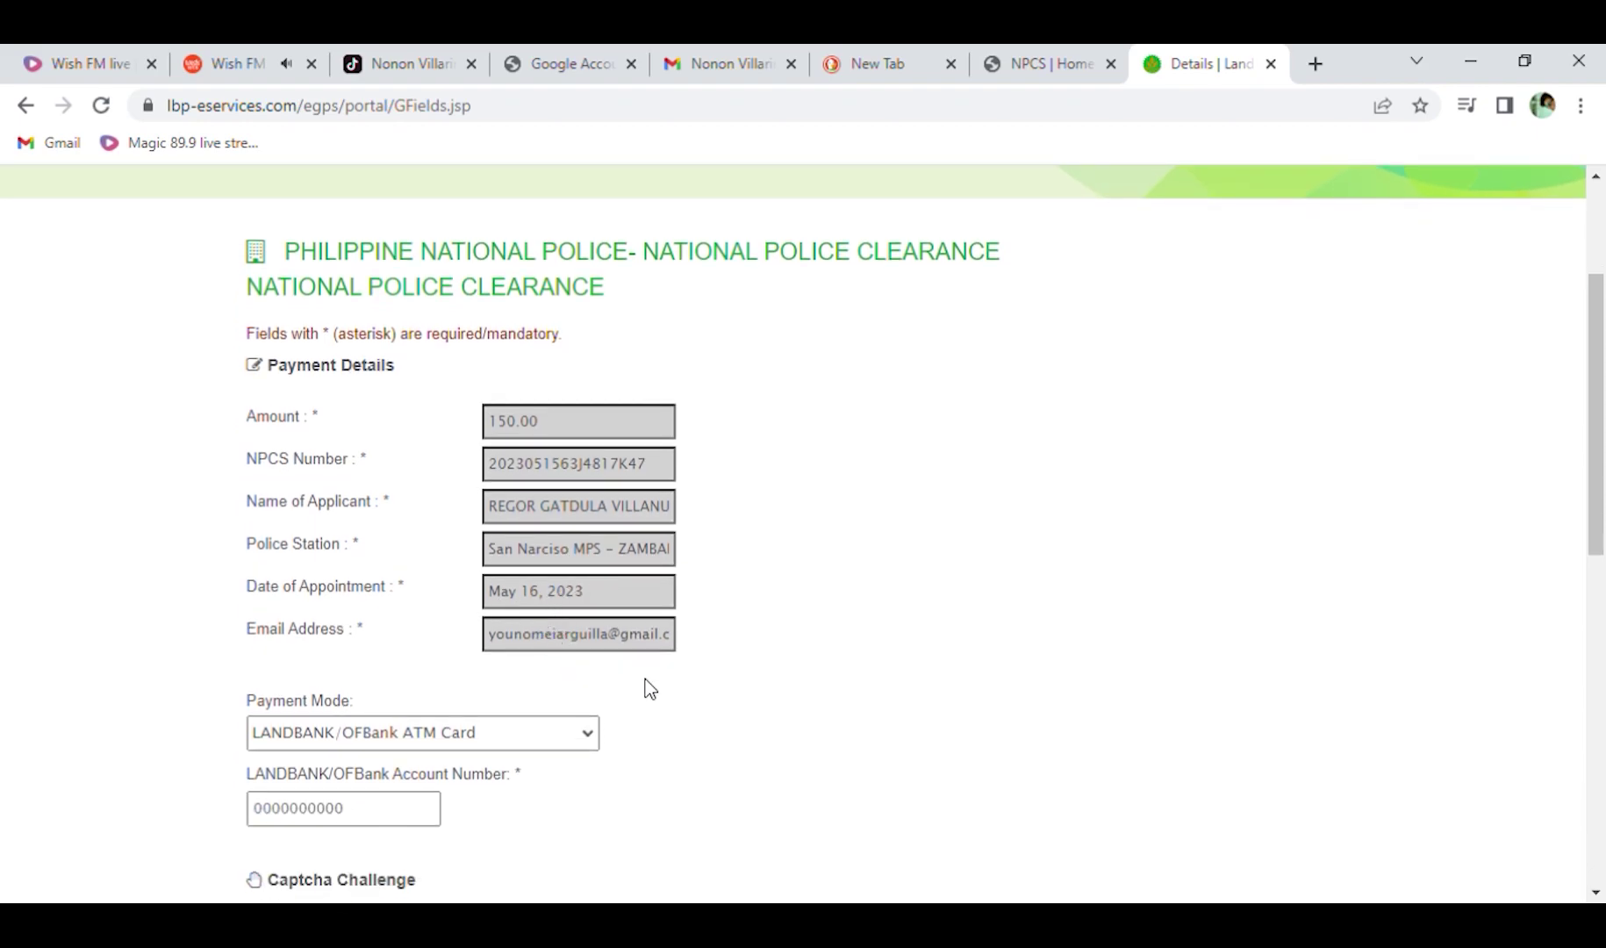
{"action": "scroll", "coordinate": [650, 689], "scroll_direction": "down", "scroll_amount": 1}
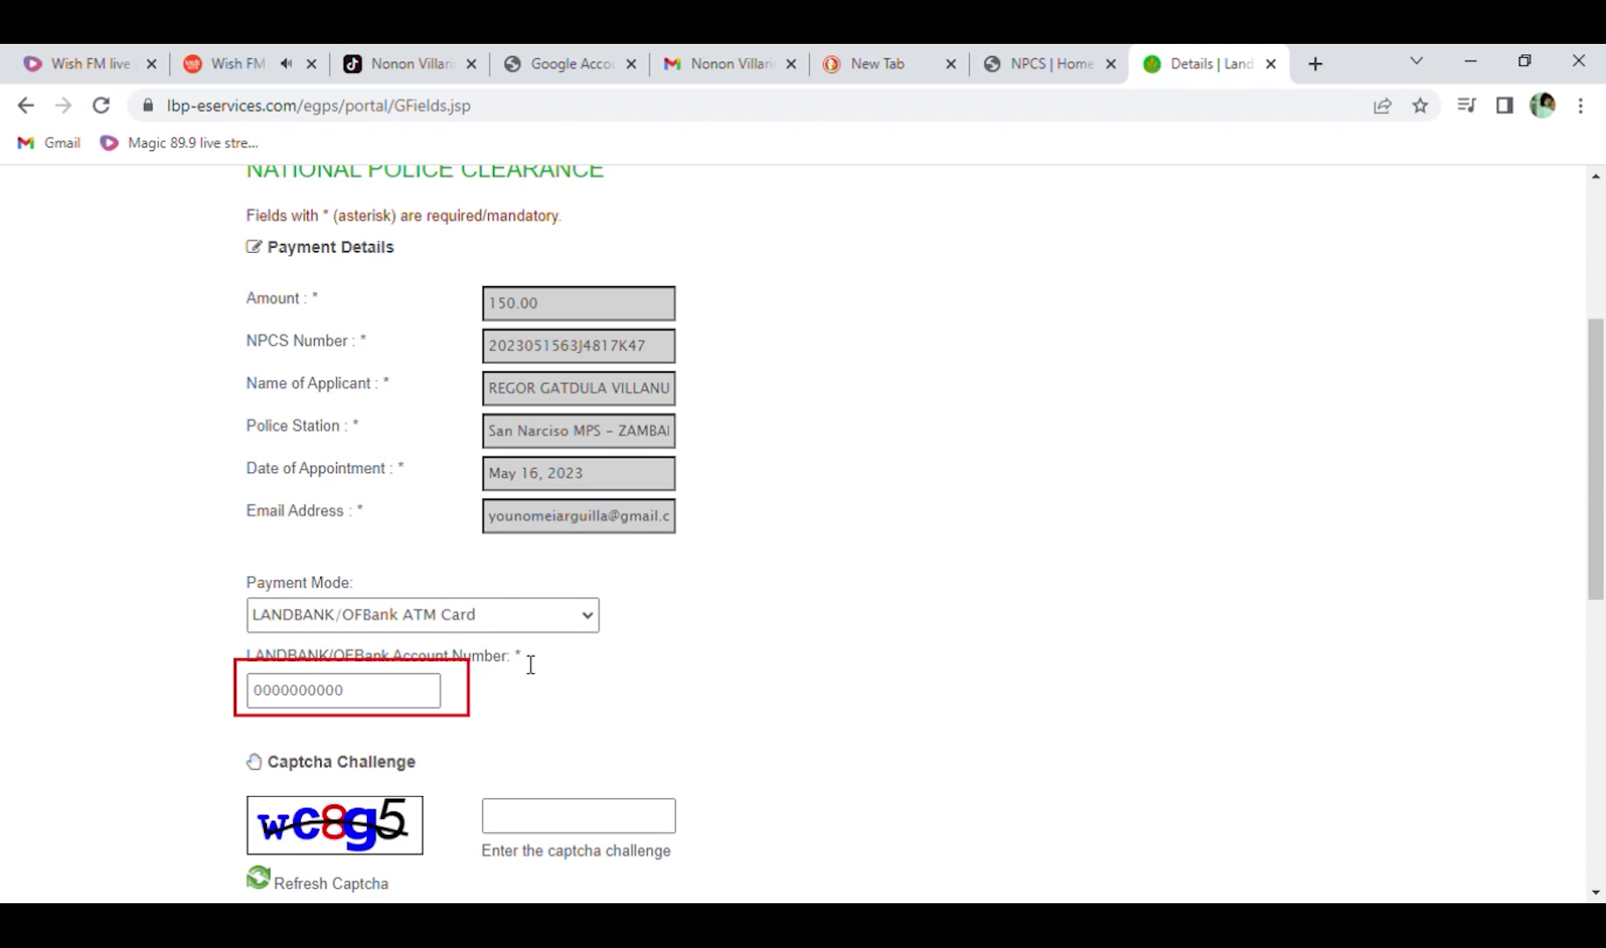
{"action": "scroll", "coordinate": [537, 668], "scroll_direction": "down", "scroll_amount": 3}
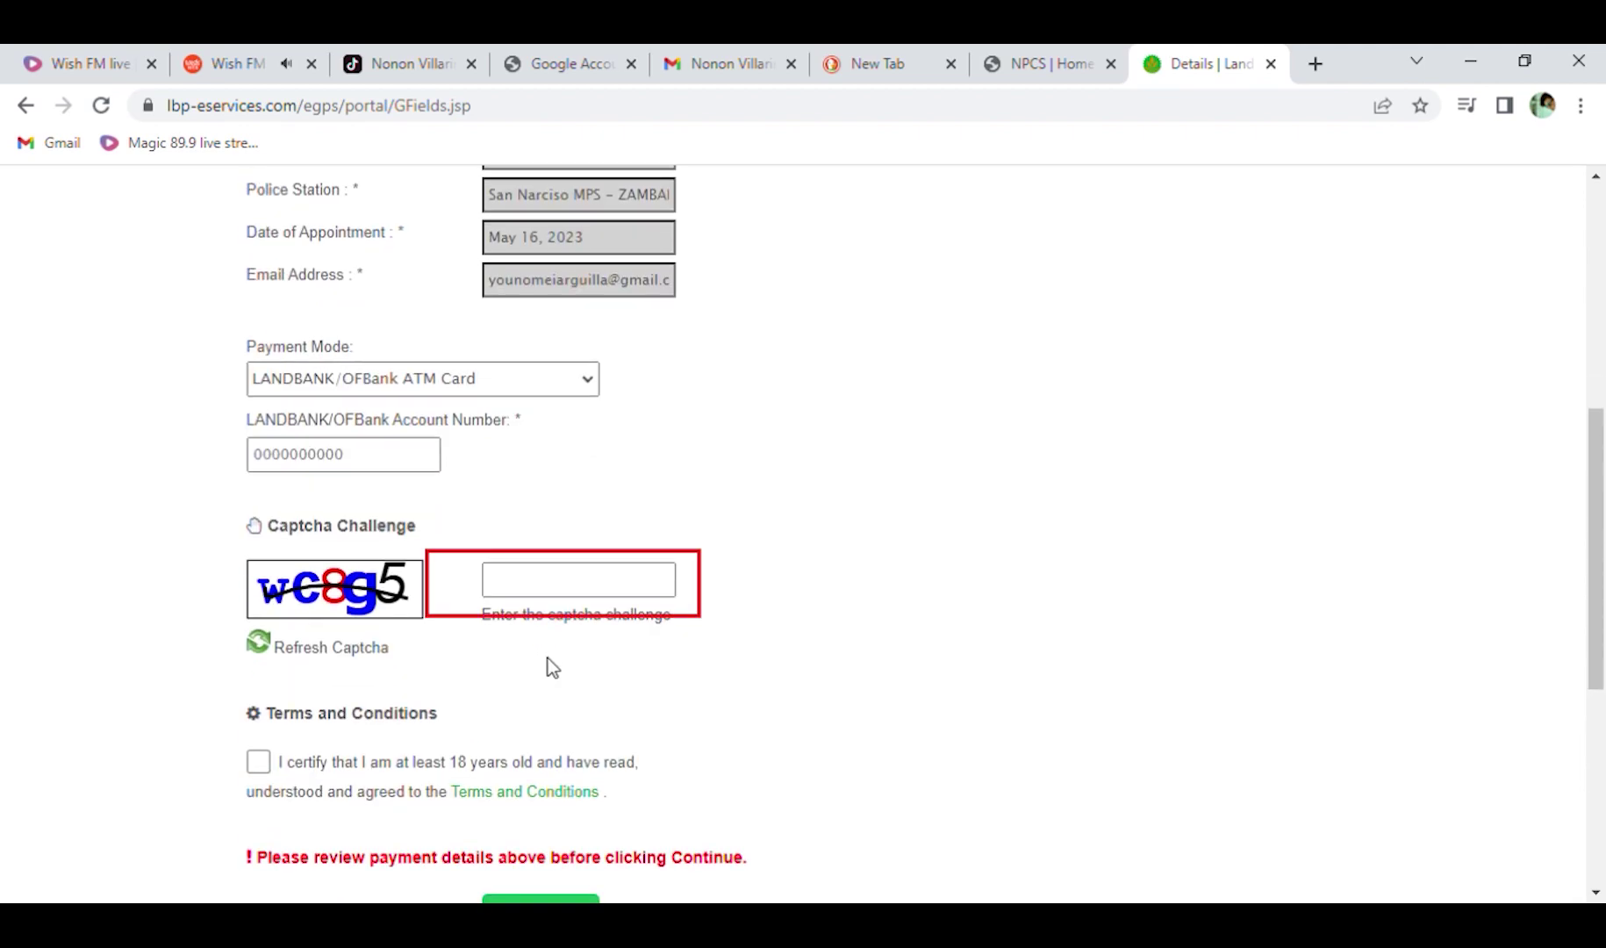
Enter the captcha answer, accept the terms and conditions, and continue.
{"action": "left_click", "coordinate": [496, 586]}
{"action": "type", "text": "wC8g5"}
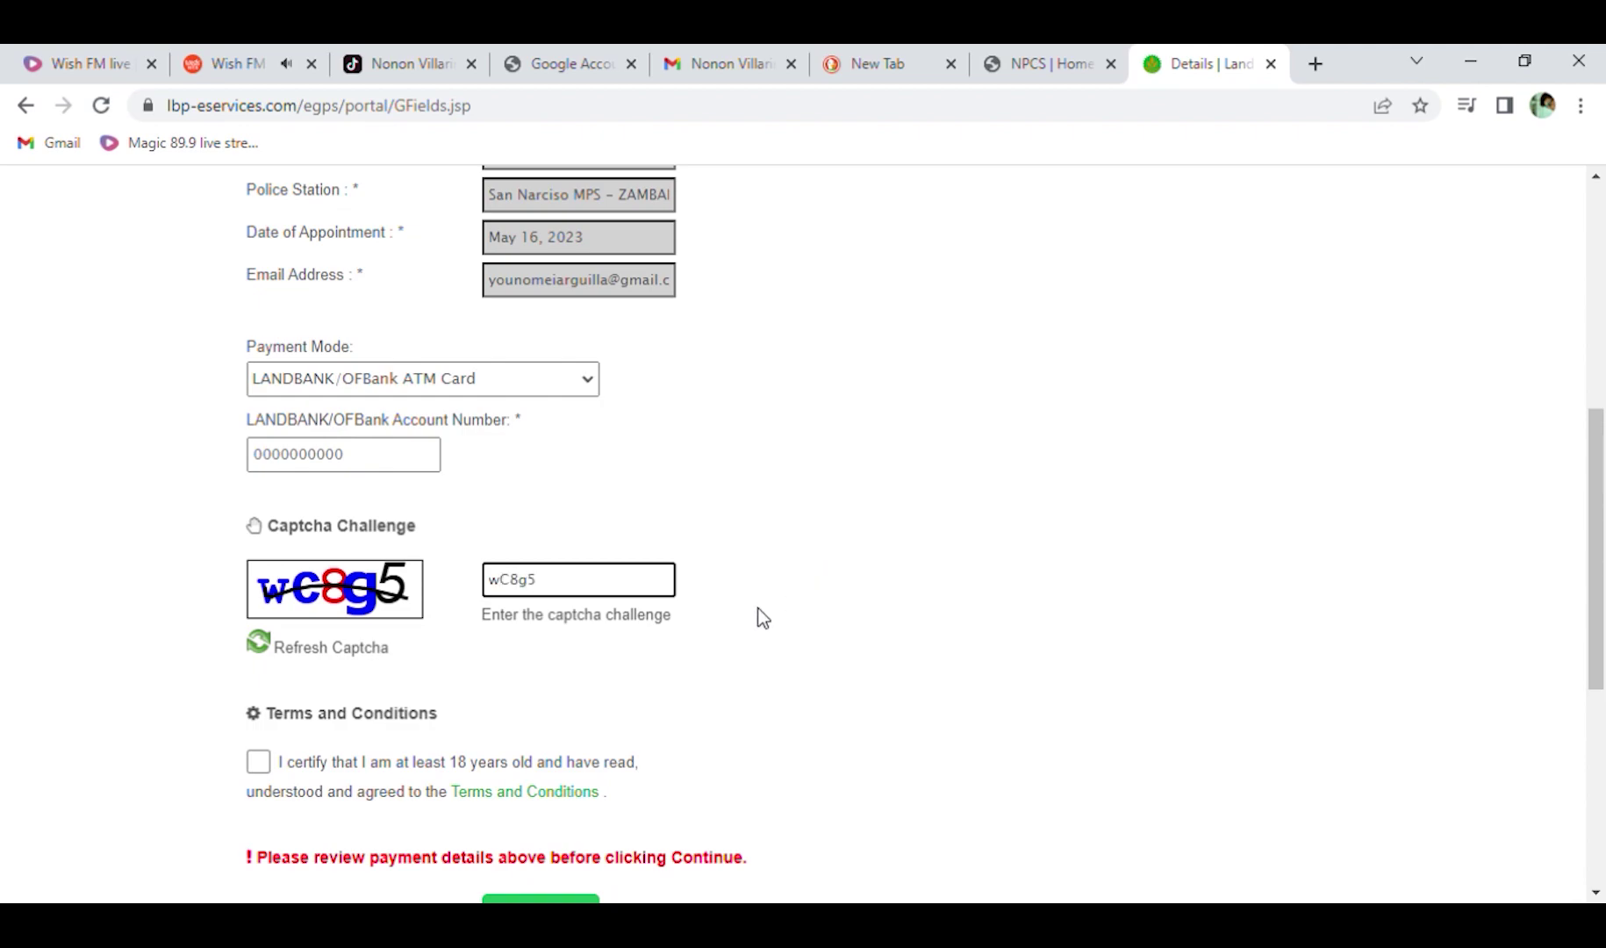
{"action": "scroll", "coordinate": [758, 608], "scroll_direction": "down", "scroll_amount": 1}
{"action": "left_click", "coordinate": [258, 642]}
{"action": "scroll", "coordinate": [559, 682], "scroll_direction": "down", "scroll_amount": 1}
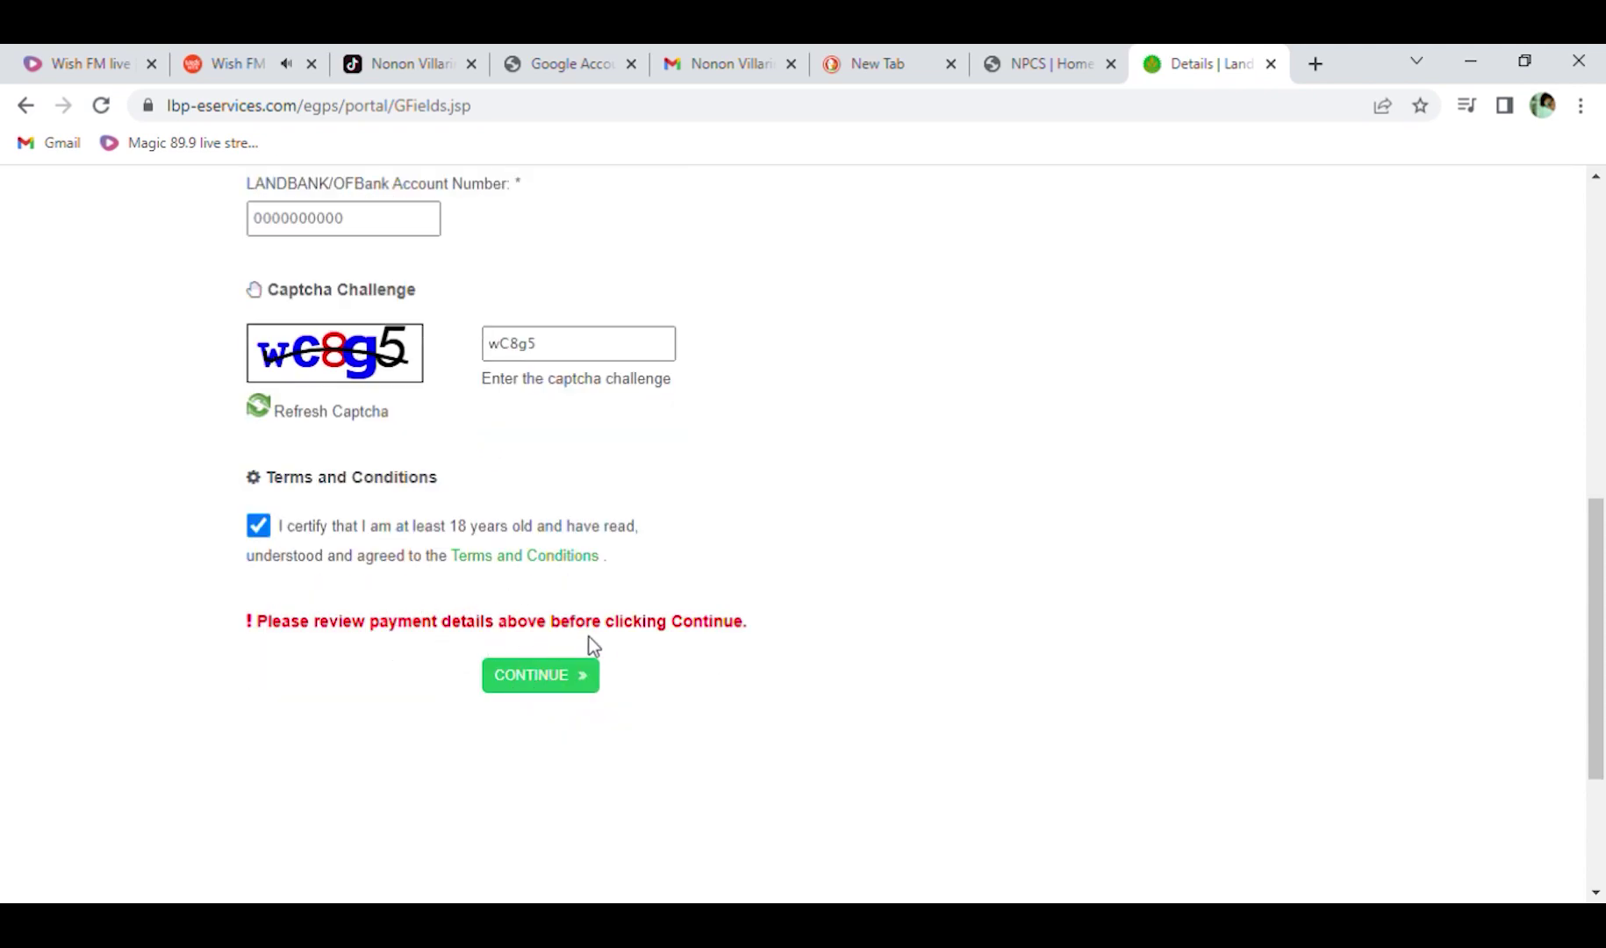
{"action": "left_click", "coordinate": [524, 679]}
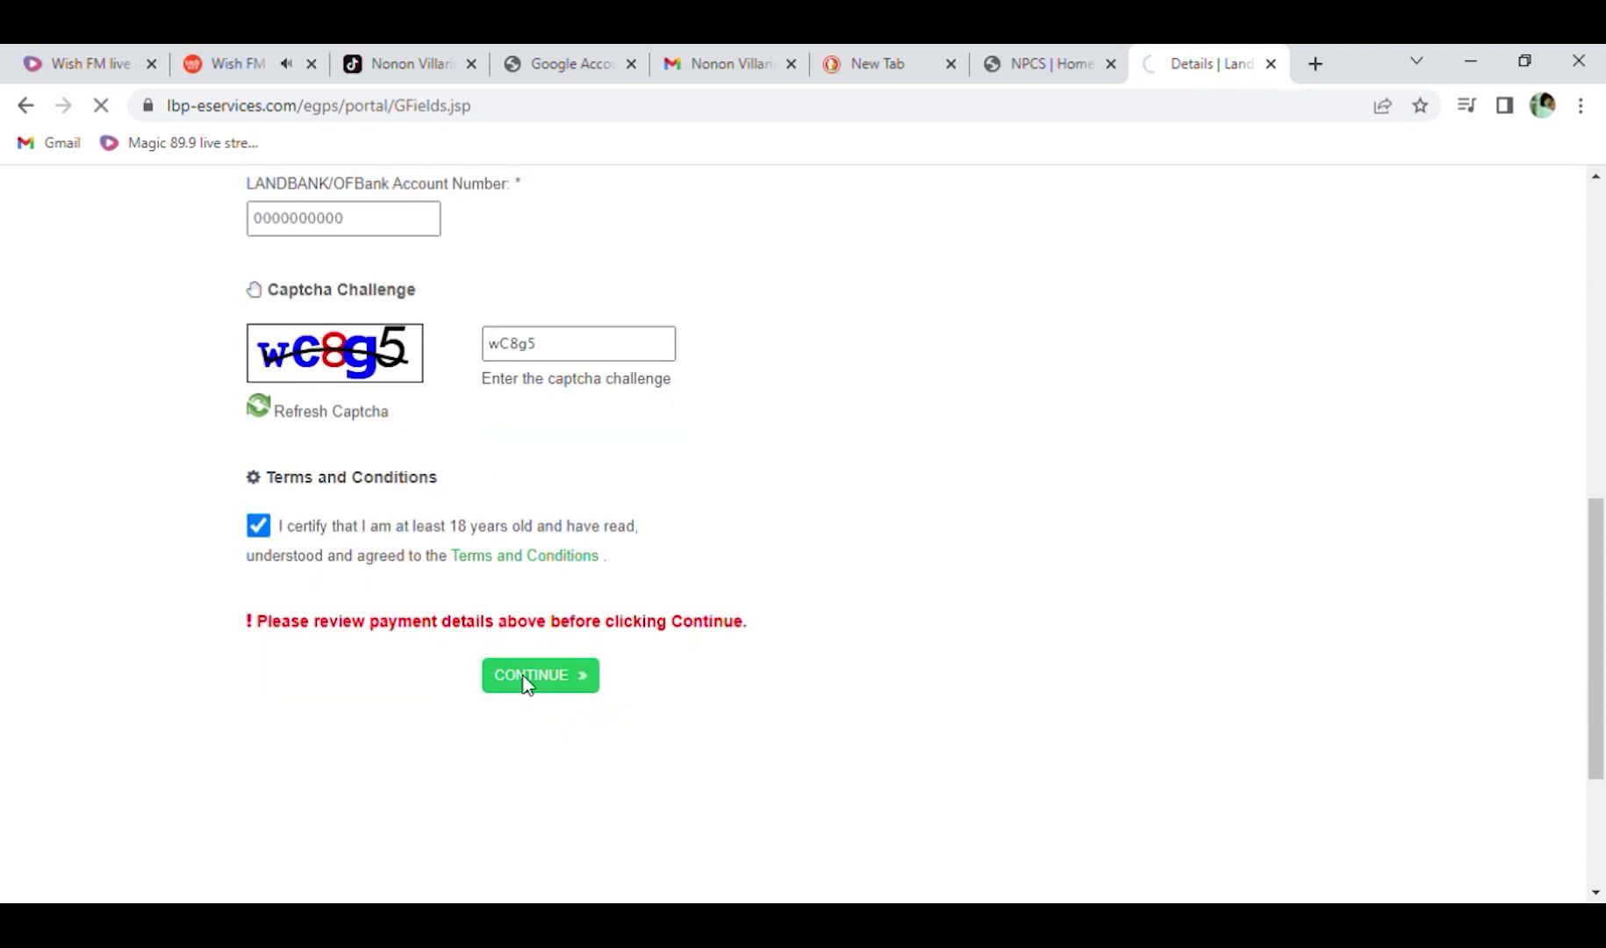